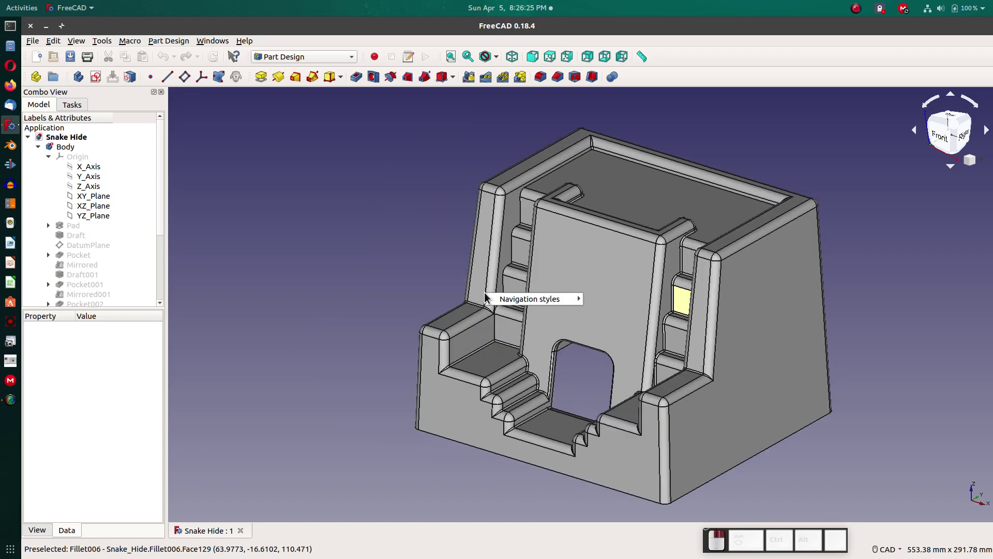
{"action": "mouse_move", "coordinate": [431, 292]}
{"action": "middle_mouse_down"}
{"action": "mouse_move", "coordinate": [545, 259]}
{"action": "mouse_move", "coordinate": [364, 235]}
{"action": "mouse_move", "coordinate": [284, 248]}
{"action": "mouse_move", "coordinate": [328, 272]}
{"action": "mouse_move", "coordinate": [421, 268]}
{"action": "mouse_move", "coordinate": [432, 287]}
{"action": "middle_mouse_up"}
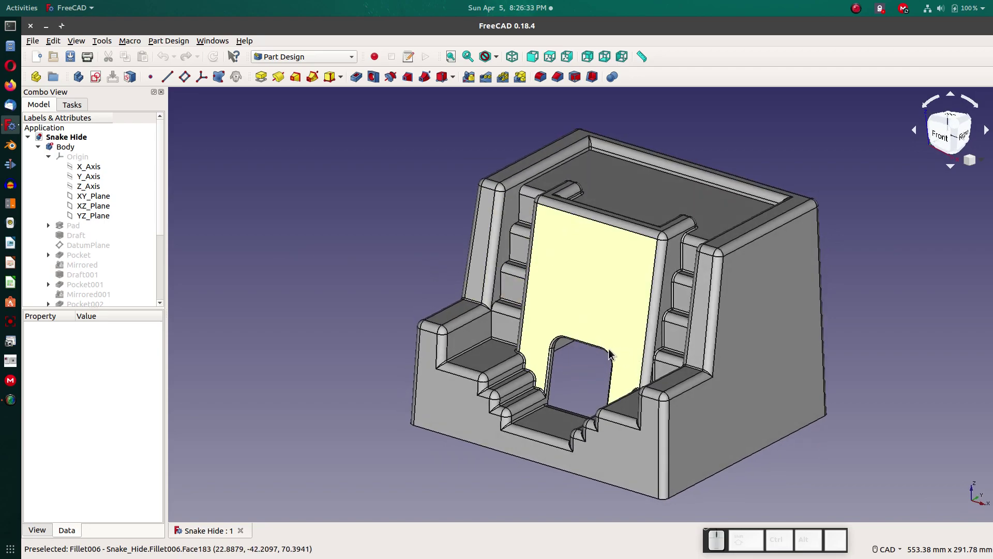
{"action": "scroll", "coordinate": [621, 341], "scroll_direction": "up", "scroll_amount": 3}
{"action": "scroll", "coordinate": [589, 340], "scroll_direction": "down", "scroll_amount": 3}
{"action": "middle_click_drag", "start_coordinate": [582, 339], "coordinate": [555, 329]}
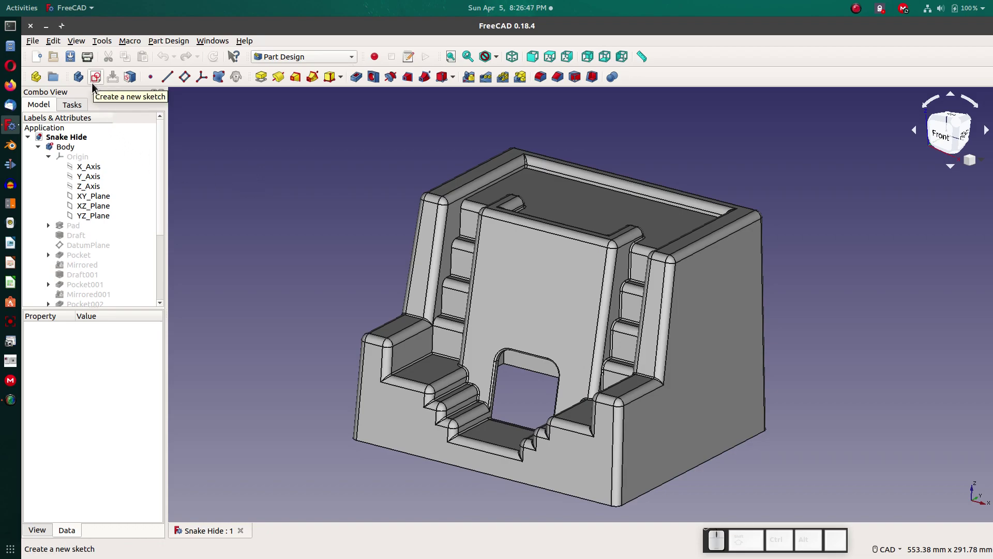
- Create a new document and start a sketch on the XY plane
{"action": "left_click", "coordinate": [39, 54]}
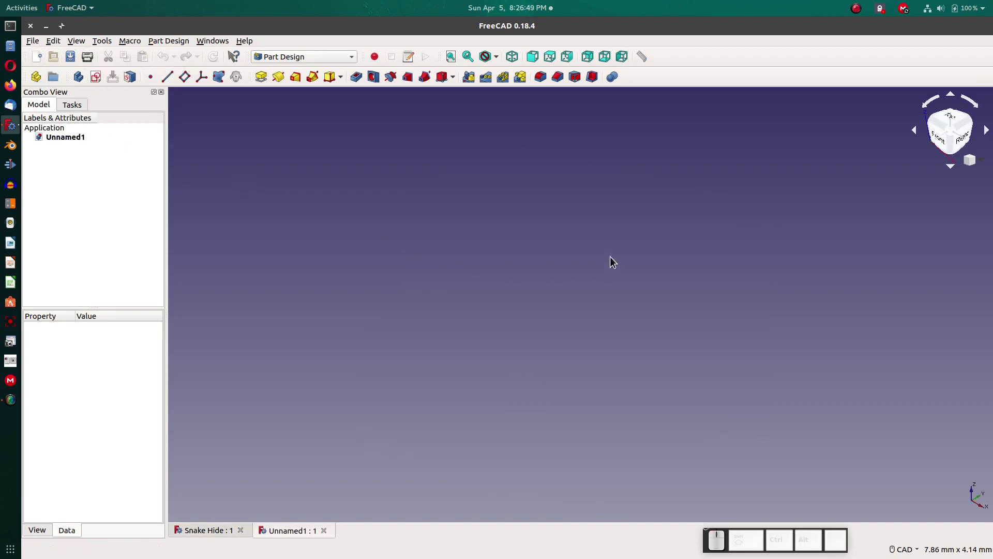
{"action": "left_click", "coordinate": [95, 77]}
{"action": "left_click", "coordinate": [461, 275]}
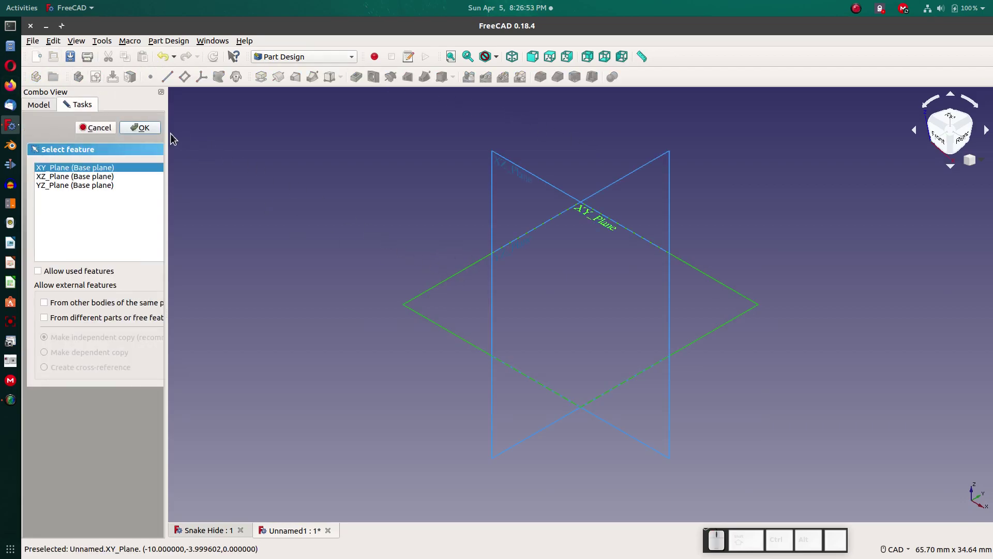
{"action": "left_click", "coordinate": [150, 130]}
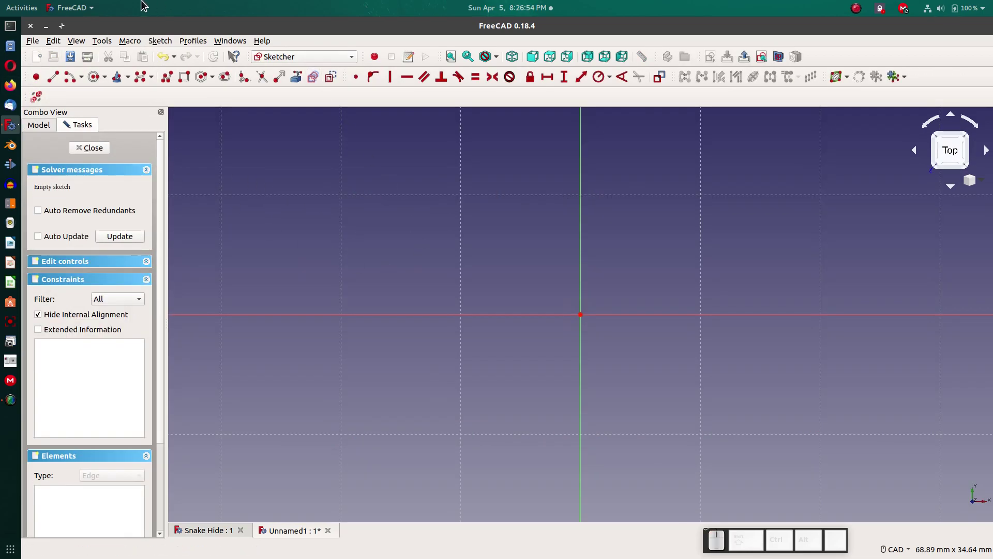
- Set the unit system in the preferences to Building US (ft-in/sqft/cuft)
{"action": "left_click", "coordinate": [53, 41]}
{"action": "left_click", "coordinate": [93, 224]}
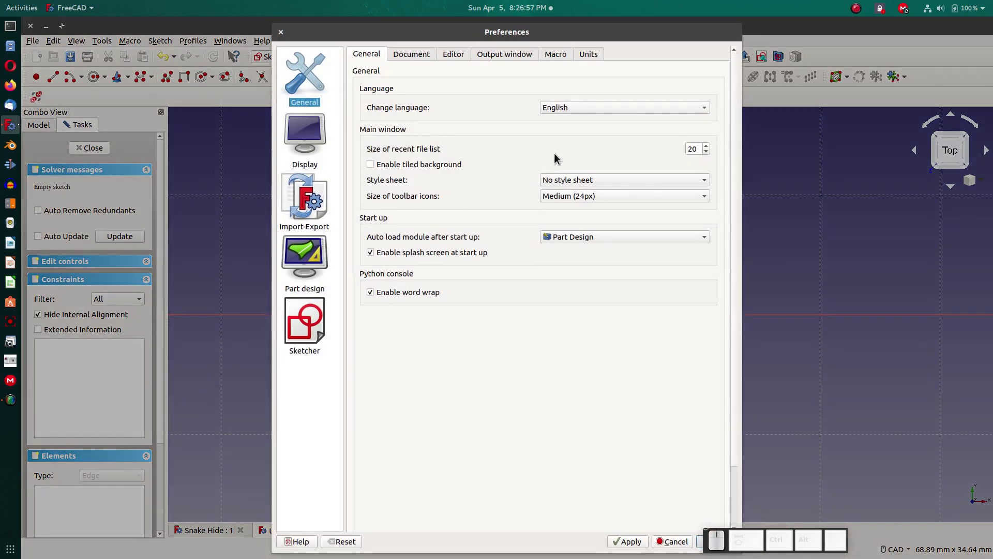
{"action": "left_click", "coordinate": [577, 179]}
{"action": "left_click", "coordinate": [576, 179]}
{"action": "left_click", "coordinate": [574, 54]}
{"action": "left_click", "coordinate": [584, 90]}
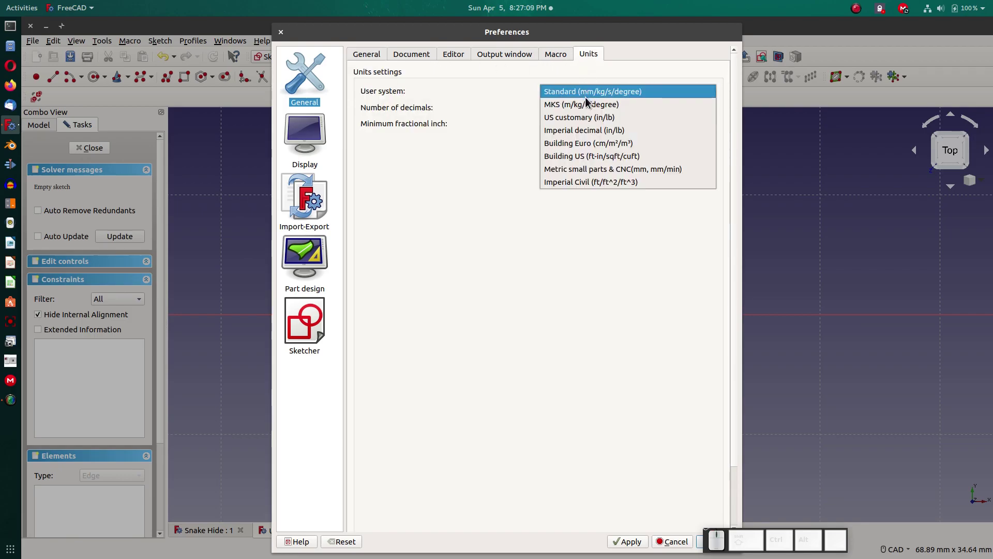
{"action": "left_click", "coordinate": [616, 155]}
{"action": "left_click", "coordinate": [639, 547]}
{"action": "left_click", "coordinate": [721, 541]}
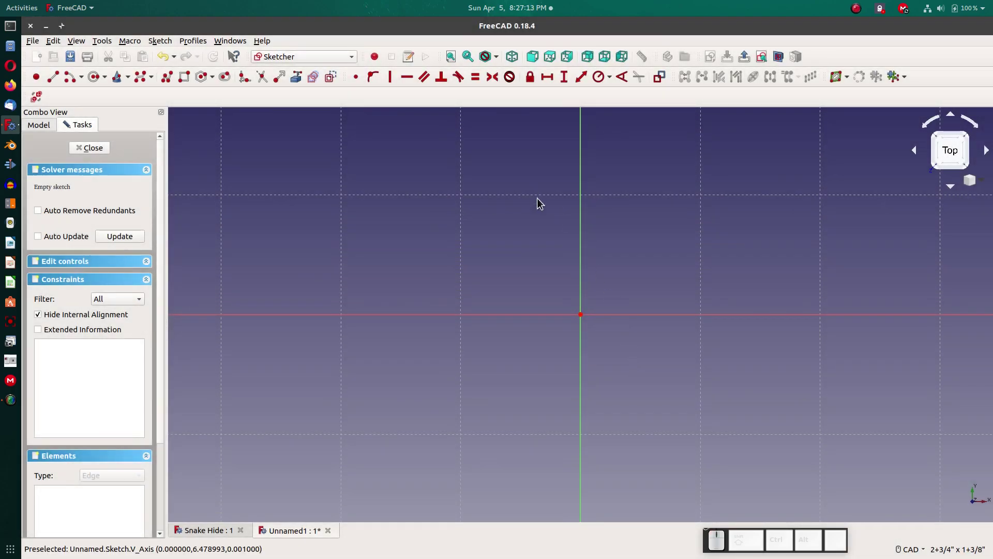
{"action": "left_click_drag", "start_coordinate": [727, 549], "coordinate": [751, 544]}
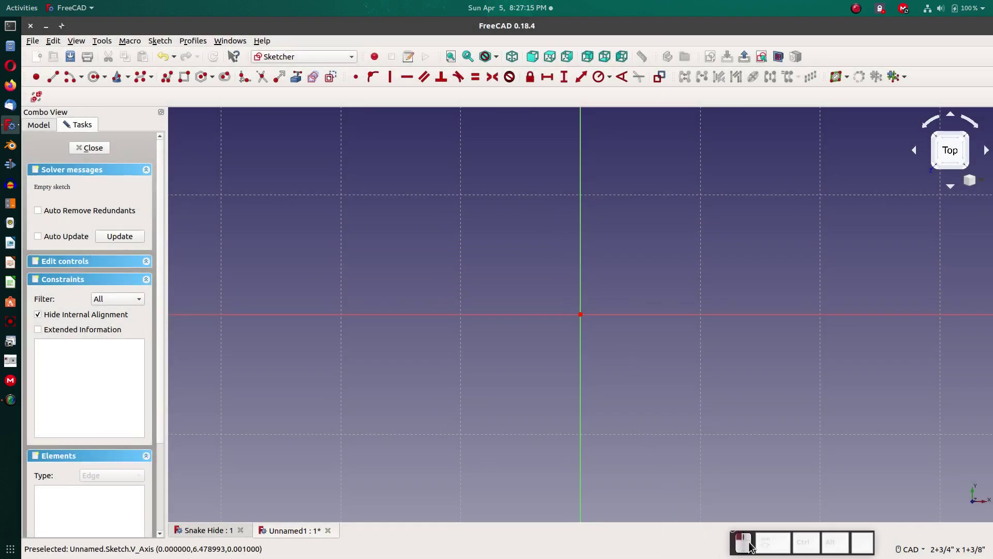
- Draw a rectangle around the origin and make two opposite corners symmetric about the origin
{"action": "left_click", "coordinate": [183, 76]}
{"action": "left_click", "coordinate": [469, 190]}
{"action": "left_click", "coordinate": [777, 469]}
{"action": "key", "text": "Escape"}
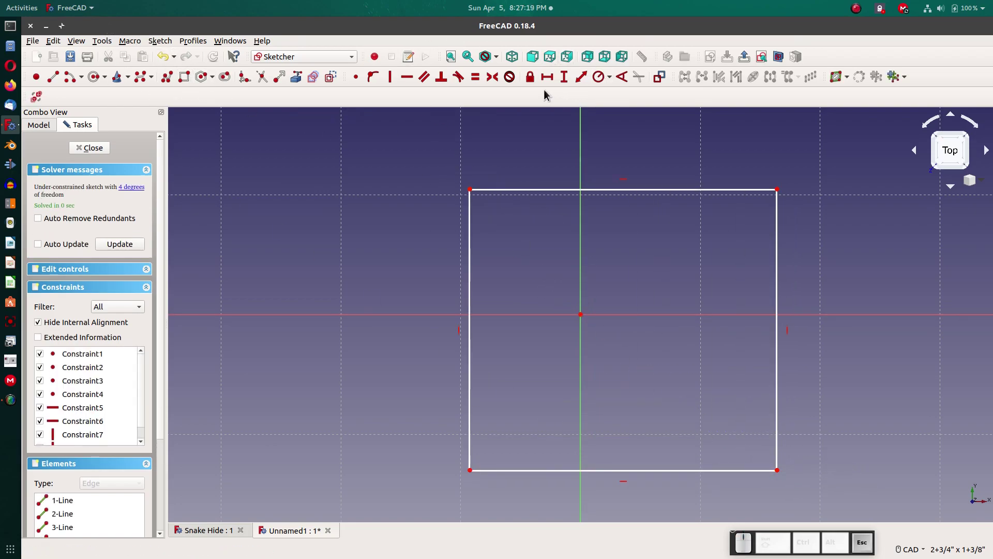
{"action": "left_click", "coordinate": [470, 190]}
{"action": "left_click", "coordinate": [581, 314]}
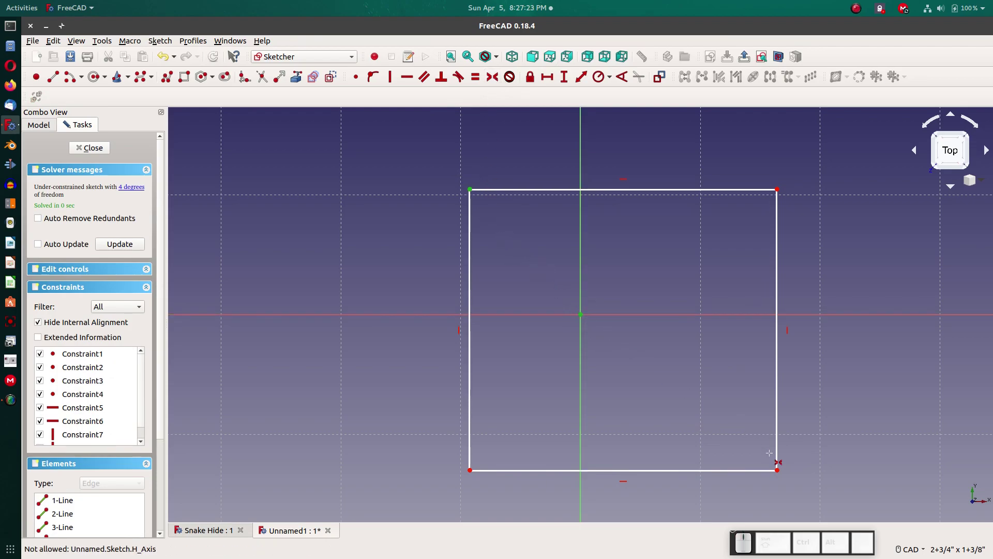
{"action": "left_click", "coordinate": [777, 470]}
{"action": "key", "text": "shift+v"}
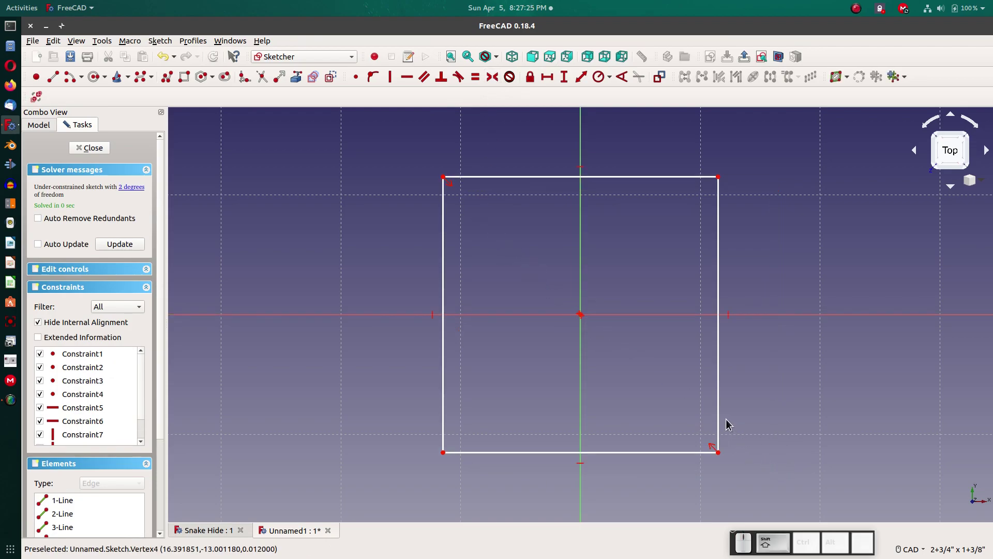
- Constrain the rectangle's vertical side to a length of 8 inches
{"action": "left_click", "coordinate": [720, 386]}
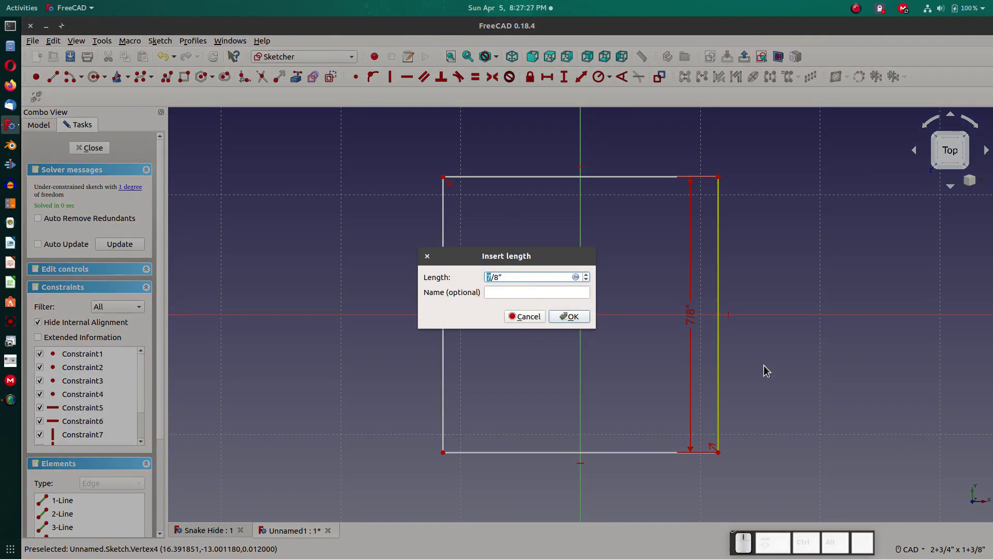
{"action": "key", "text": "ctrl+a"}
{"action": "type", "text": "8"}
{"action": "key", "text": "Return"}
{"action": "scroll", "coordinate": [766, 371], "scroll_direction": "down", "scroll_amount": 8}
{"action": "scroll", "coordinate": [751, 226], "scroll_direction": "down", "scroll_amount": 2}
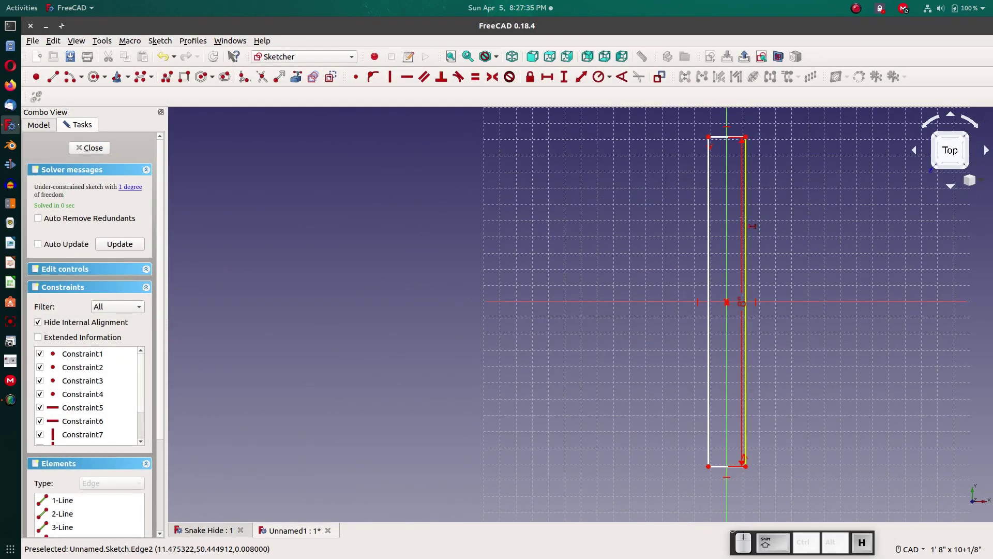
- Constrain the rectangle's horizontal side to 7 inches and finish the sketch
{"action": "left_click", "coordinate": [718, 136]}
{"action": "type", "text": "7/8\""}
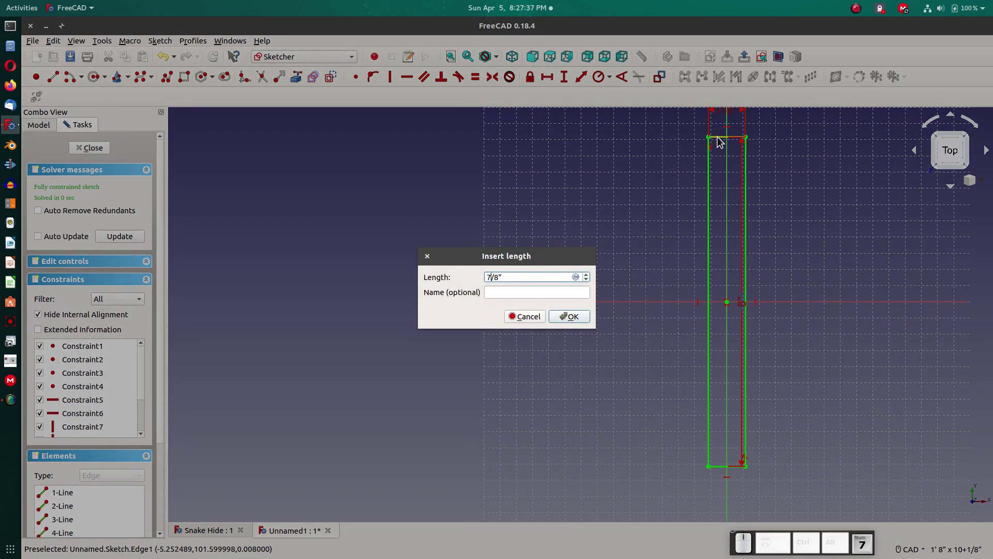
{"action": "key", "text": "Delete"}
{"action": "key", "text": "Delete"}
{"action": "key", "text": "Return"}
{"action": "scroll", "coordinate": [701, 156], "scroll_direction": "down", "scroll_amount": 4}
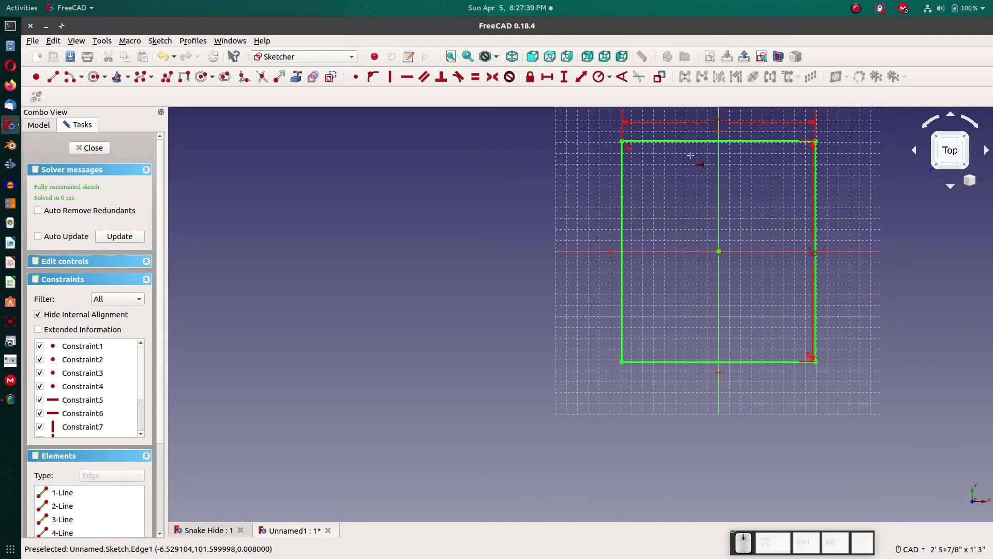
{"action": "left_click", "coordinate": [91, 147]}
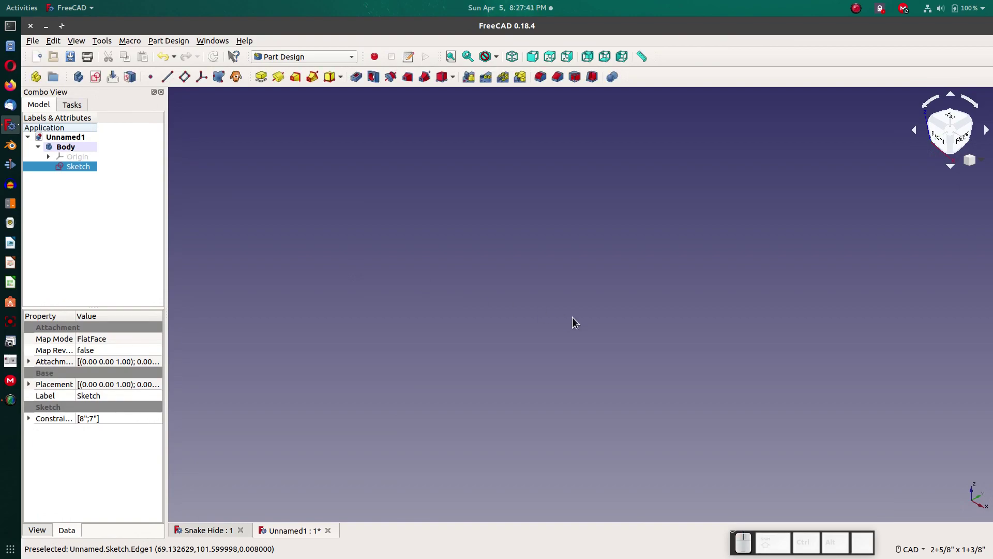
- Pad the rectangle sketch to a length of 9 inches
{"action": "scroll", "coordinate": [473, 292], "scroll_direction": "down", "scroll_amount": 6}
{"action": "middle_click_drag", "start_coordinate": [359, 211], "coordinate": [479, 264]}
{"action": "scroll", "coordinate": [496, 280], "scroll_direction": "up", "scroll_amount": 4}
{"action": "middle_click_drag", "start_coordinate": [669, 414], "coordinate": [670, 333]}
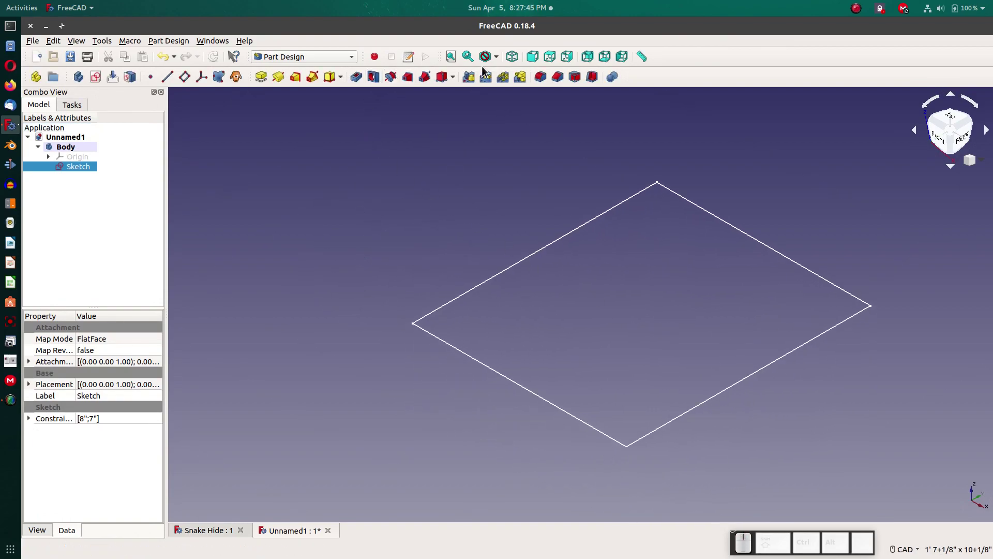
{"action": "left_click", "coordinate": [261, 76]}
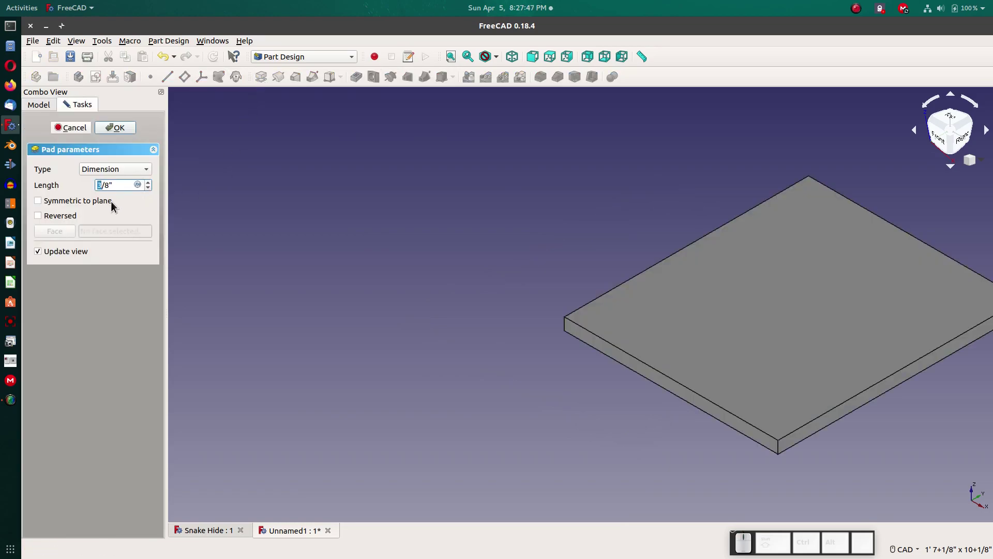
{"action": "key", "text": "ctrl+a"}
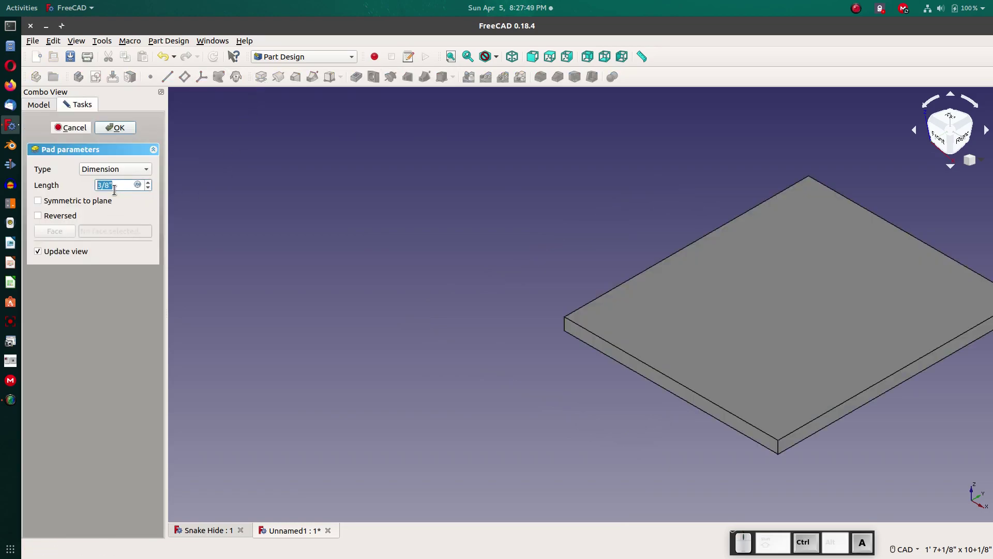
{"action": "type", "text": "6"}
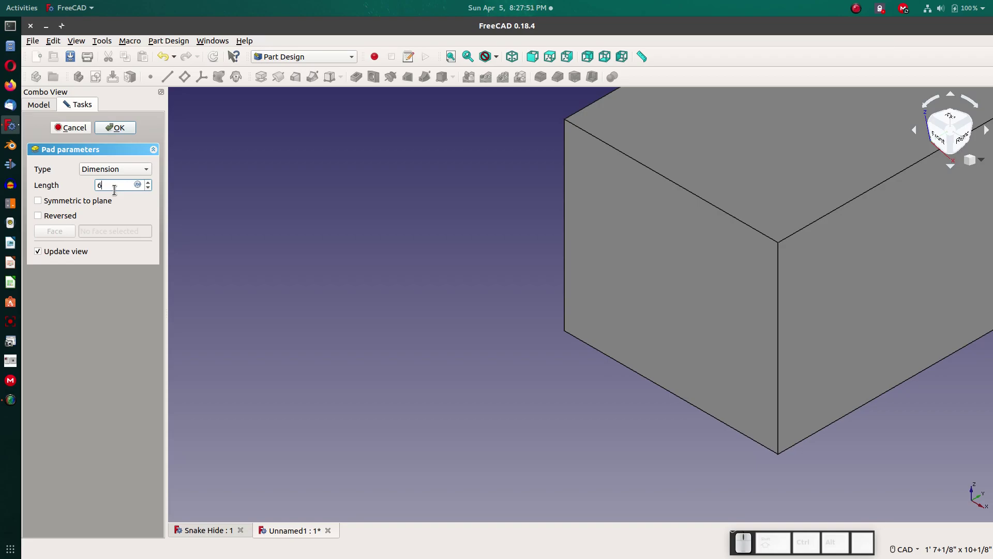
{"action": "key", "text": "BackSpace"}
{"action": "type", "text": "9"}
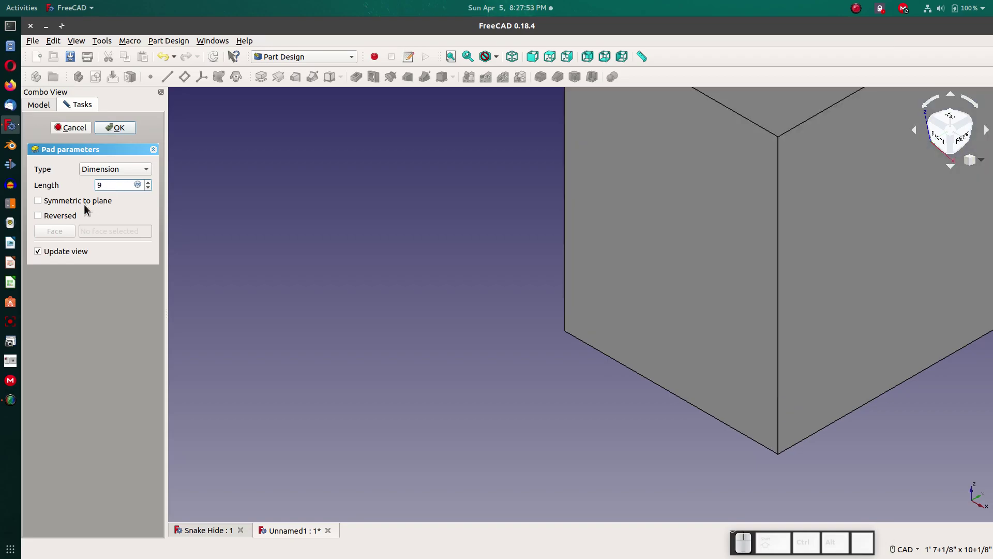
{"action": "scroll", "coordinate": [508, 334], "scroll_direction": "down", "scroll_amount": 3}
{"action": "scroll", "coordinate": [557, 196], "scroll_direction": "up", "scroll_amount": 2}
{"action": "left_click", "coordinate": [116, 128]}
- Start a draft on the block's left side face and set the draft angle to 10 degrees
{"action": "middle_click_drag", "start_coordinate": [517, 296], "coordinate": [770, 313]}
{"action": "left_click", "coordinate": [770, 313]}
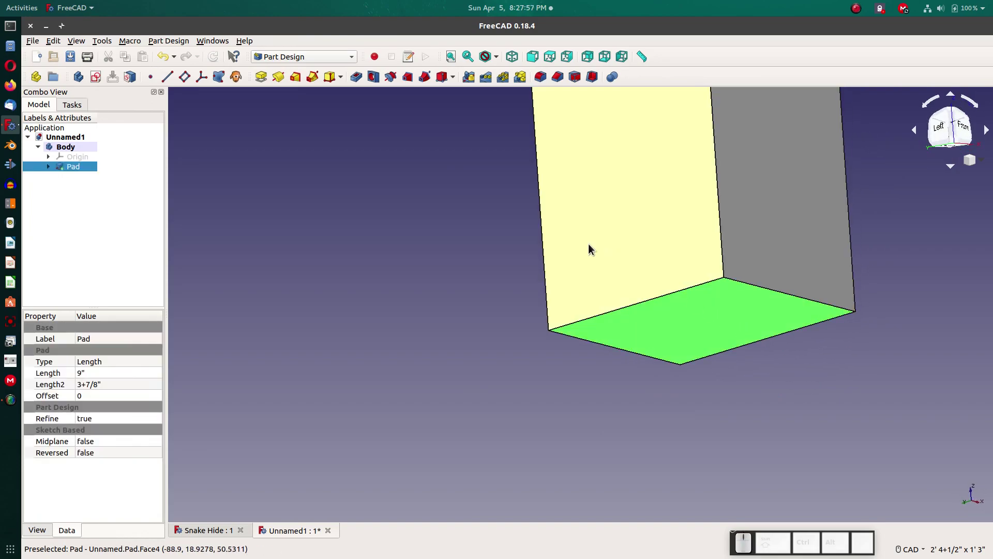
{"action": "left_click", "coordinate": [484, 217]}
{"action": "middle_click_drag", "start_coordinate": [666, 255], "coordinate": [632, 332]}
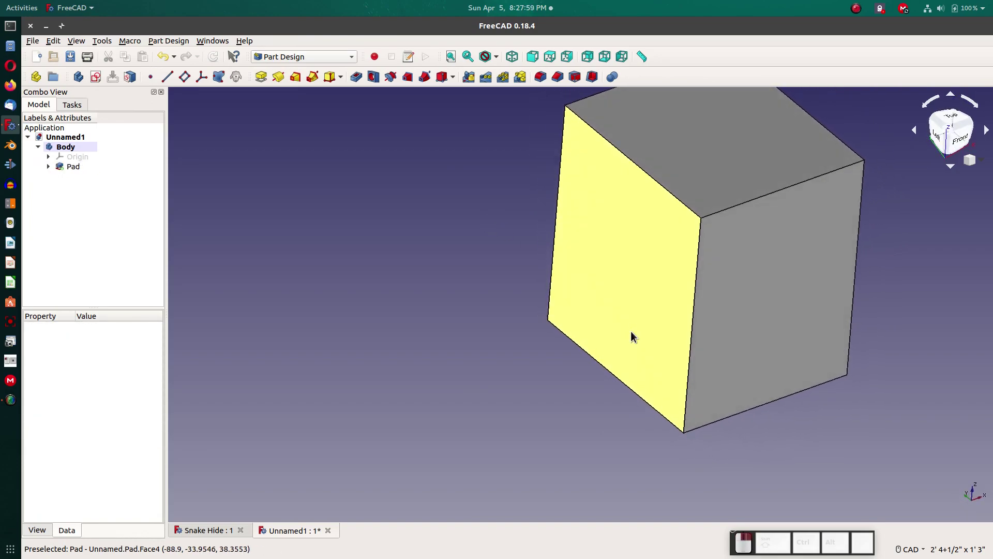
{"action": "middle_click_drag", "start_coordinate": [637, 294], "coordinate": [640, 218]}
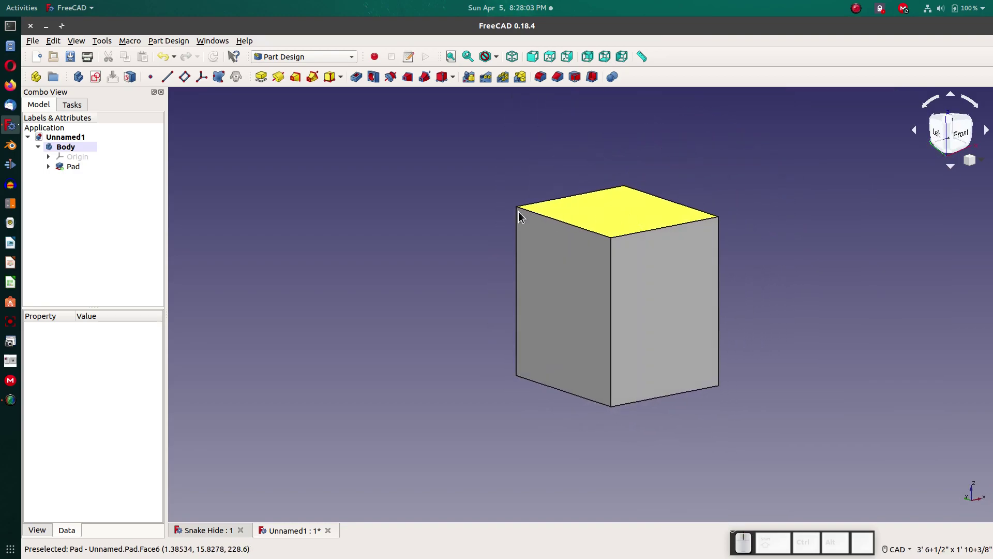
{"action": "left_click", "coordinate": [576, 80]}
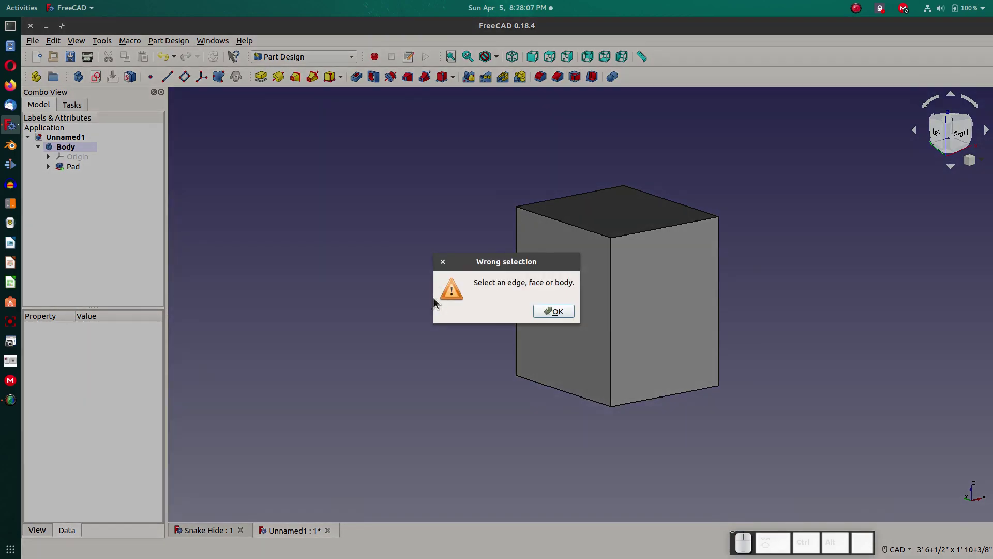
{"action": "left_click", "coordinate": [551, 312]}
{"action": "left_click", "coordinate": [560, 313]}
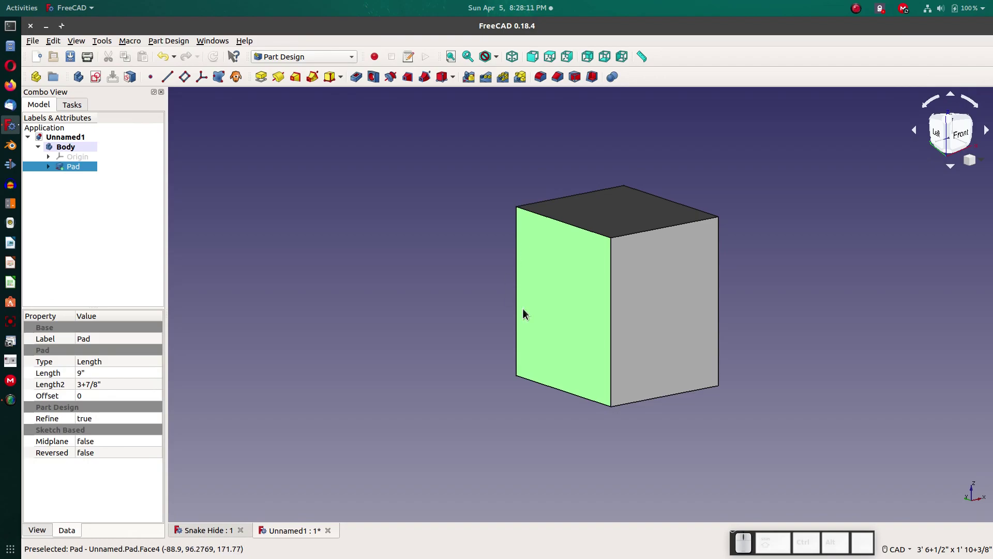
{"action": "left_click", "coordinate": [575, 76]}
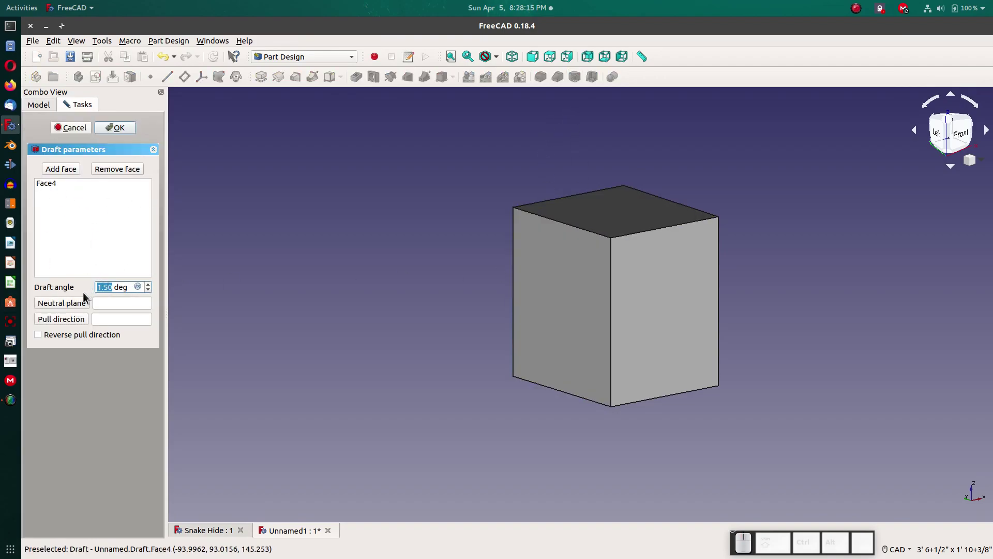
{"action": "triple_click", "coordinate": [128, 288]}
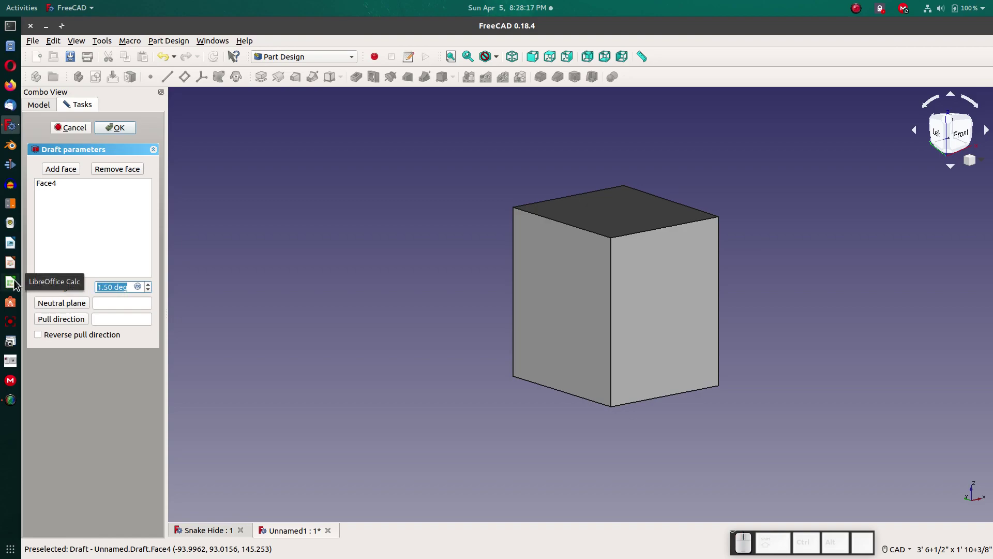
{"action": "type", "text": "10"}
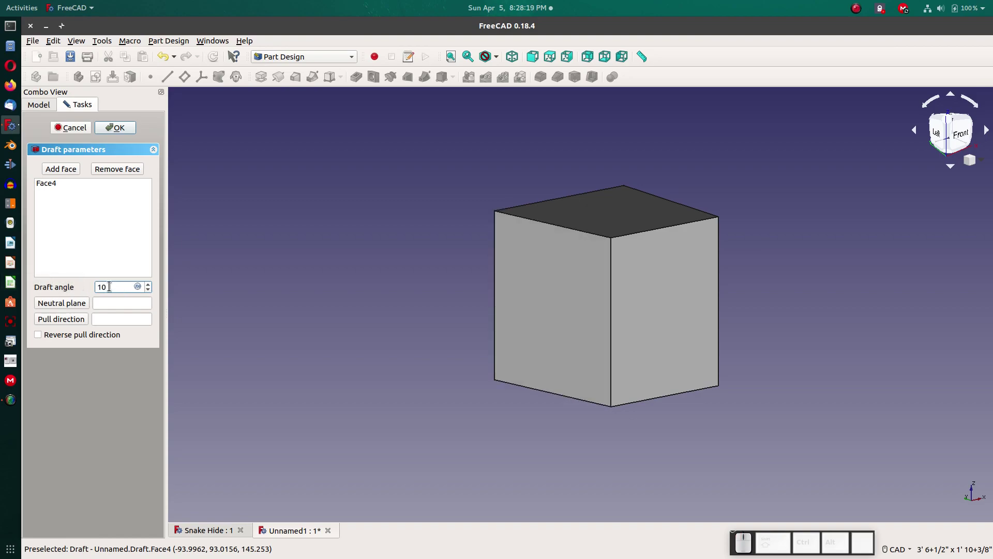
- Toggle the draft's reversed pull direction to compare both tapers, leaving the reversal enabled
{"action": "middle_click_drag", "start_coordinate": [564, 272], "coordinate": [566, 317]}
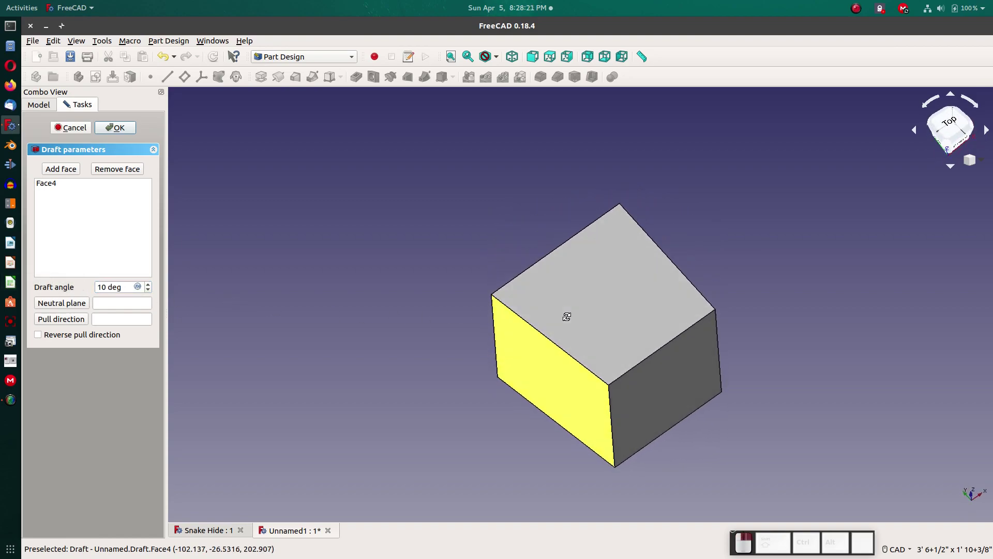
{"action": "left_click", "coordinate": [39, 336]}
{"action": "left_click", "coordinate": [39, 336]}
{"action": "left_click", "coordinate": [39, 337]}
{"action": "left_click", "coordinate": [39, 336]}
{"action": "left_click", "coordinate": [39, 336]}
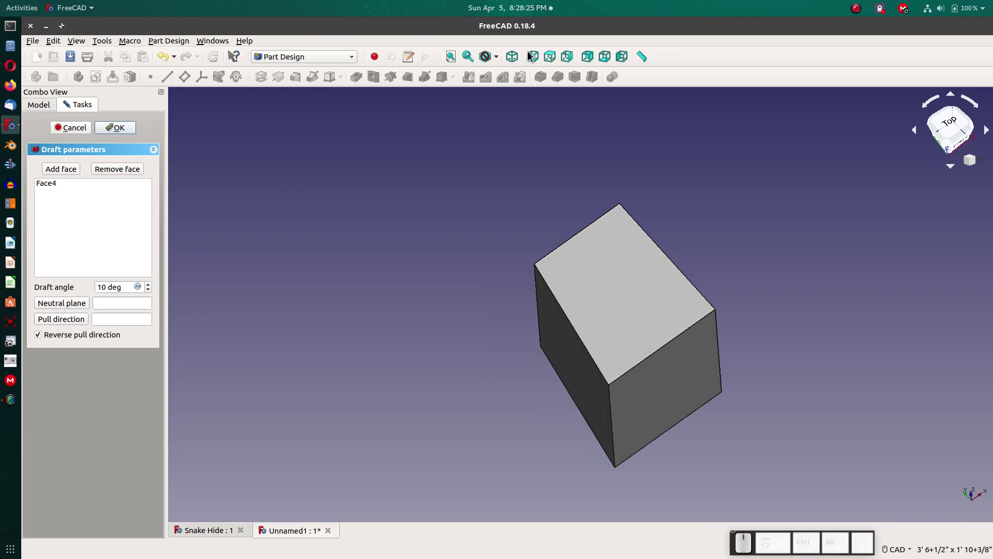
- Set the draft's neutral plane to the block's bottom face
{"action": "left_click", "coordinate": [507, 57]}
{"action": "middle_click_drag", "start_coordinate": [530, 362], "coordinate": [537, 280]}
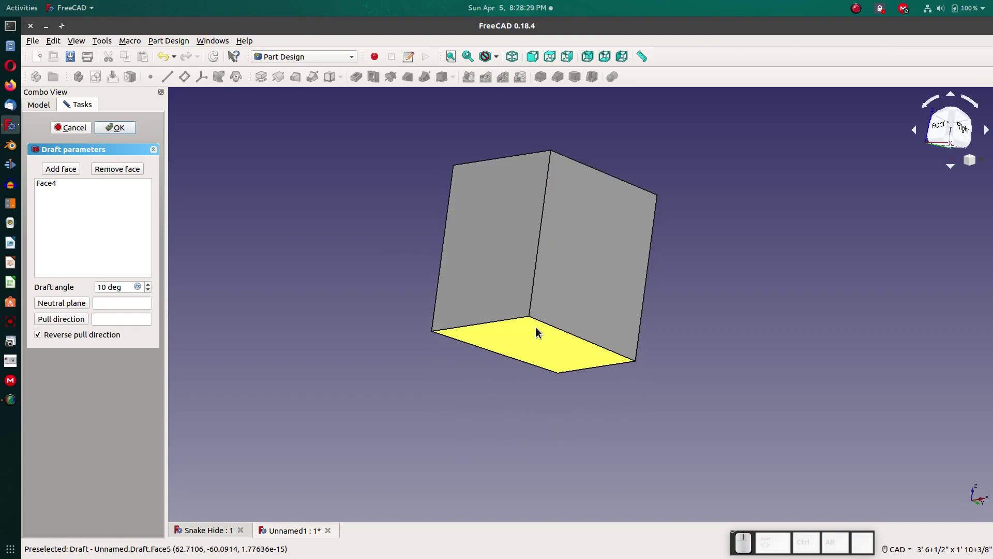
{"action": "left_click", "coordinate": [373, 331]}
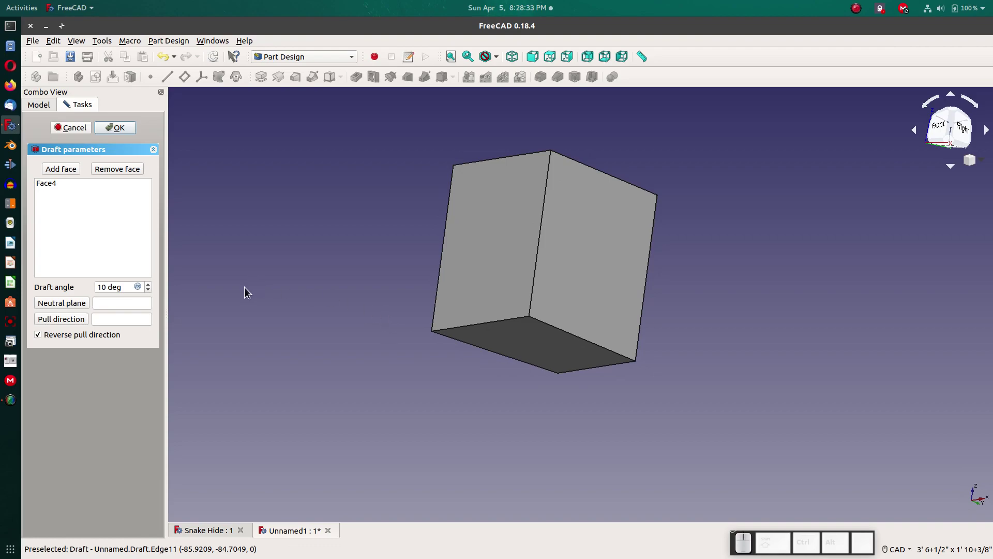
{"action": "left_click", "coordinate": [52, 299]}
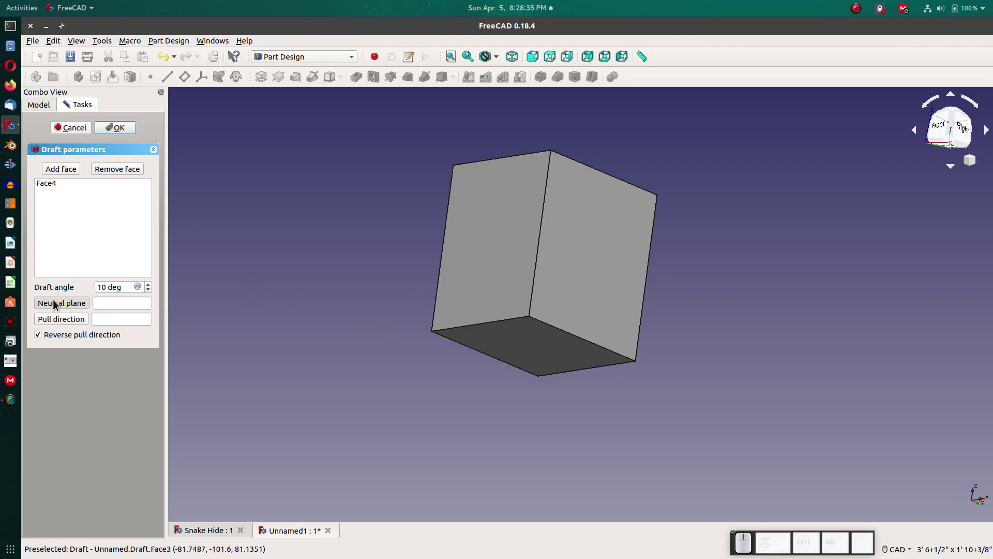
{"action": "left_click", "coordinate": [533, 340]}
{"action": "middle_click_drag", "start_coordinate": [501, 308], "coordinate": [585, 291]}
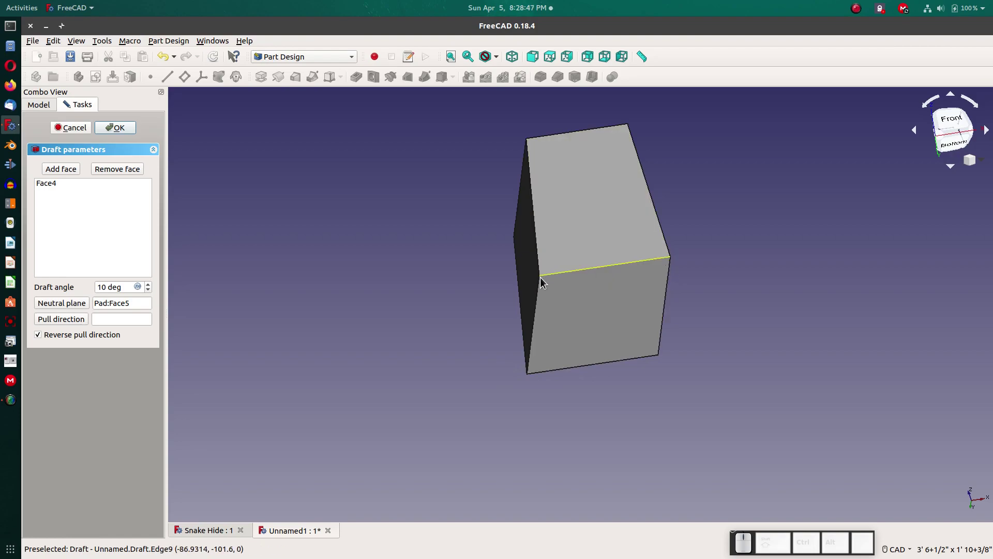
- Switch the pull direction reversal off and on to compare the taper from the new neutral plane, ending with it enabled
{"action": "middle_click_drag", "start_coordinate": [640, 268], "coordinate": [674, 333]}
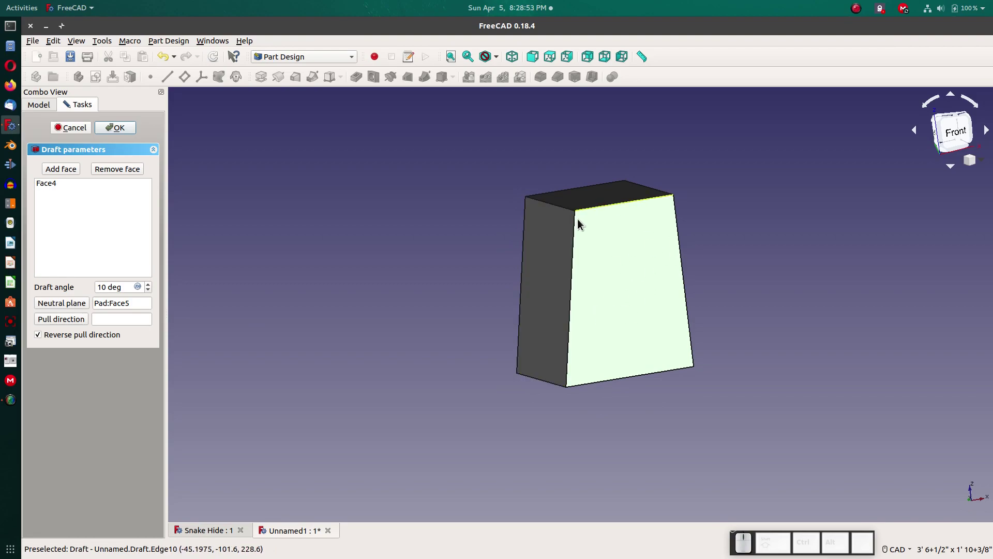
{"action": "left_click", "coordinate": [38, 335]}
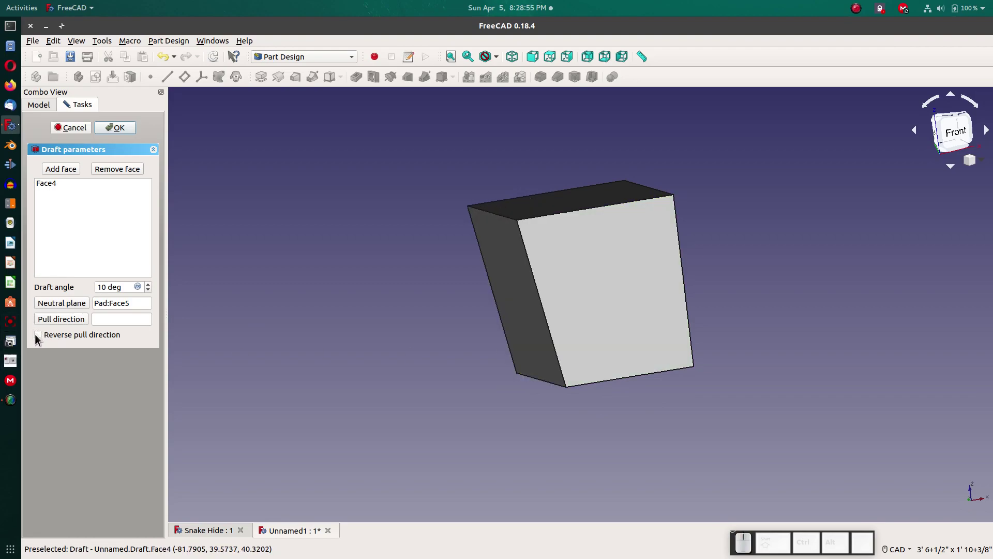
{"action": "left_click", "coordinate": [37, 335]}
{"action": "left_click", "coordinate": [38, 335]}
{"action": "left_click", "coordinate": [37, 335]}
{"action": "left_click", "coordinate": [37, 335]}
{"action": "left_click", "coordinate": [38, 336]}
{"action": "middle_click_drag", "start_coordinate": [591, 188], "coordinate": [614, 228]}
{"action": "left_click", "coordinate": [38, 336]}
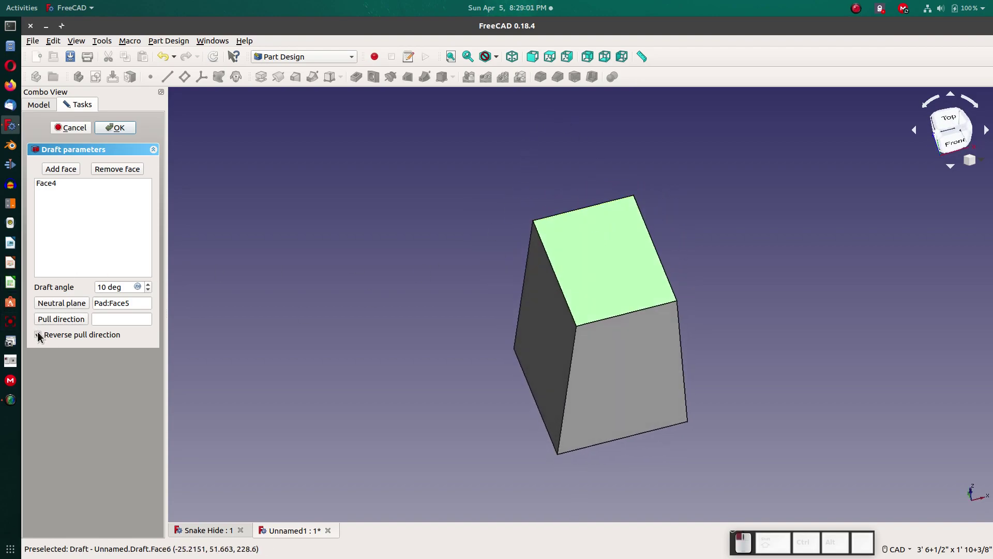
{"action": "left_click", "coordinate": [38, 335]}
{"action": "left_click", "coordinate": [38, 336]}
{"action": "left_click", "coordinate": [38, 335]}
{"action": "middle_click_drag", "start_coordinate": [500, 429], "coordinate": [781, 381]}
{"action": "left_click", "coordinate": [548, 291]}
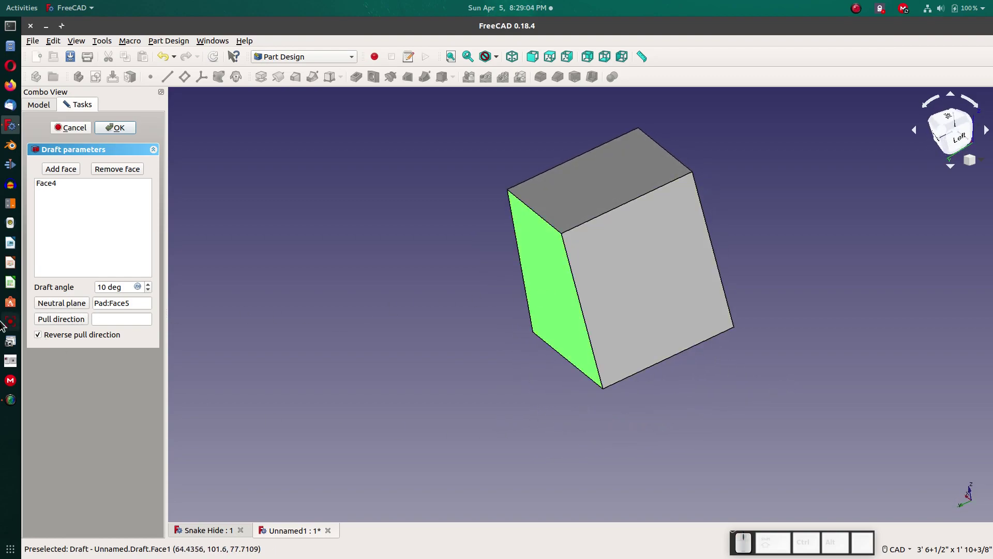
{"action": "left_click", "coordinate": [38, 335]}
{"action": "left_click", "coordinate": [38, 335]}
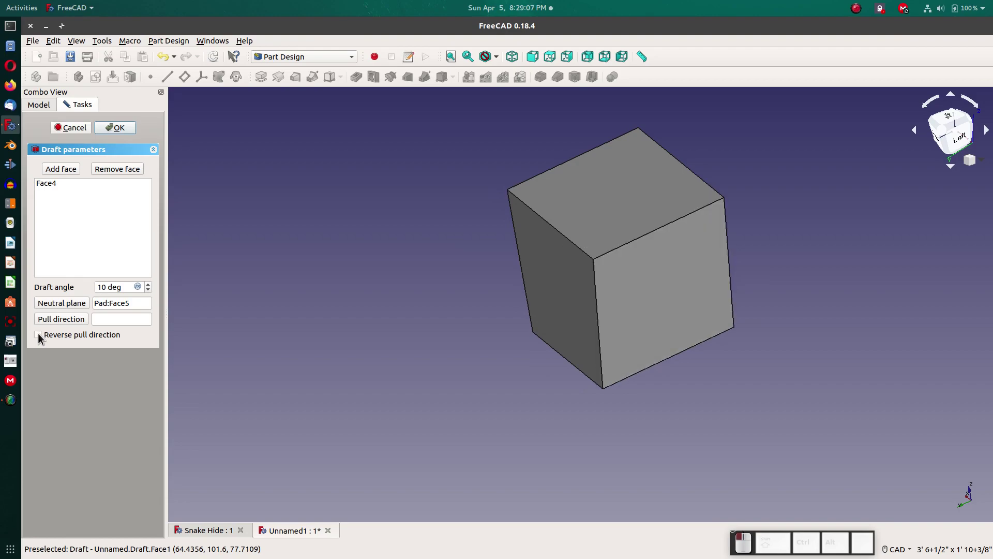
{"action": "middle_click_drag", "start_coordinate": [334, 340], "coordinate": [512, 290]}
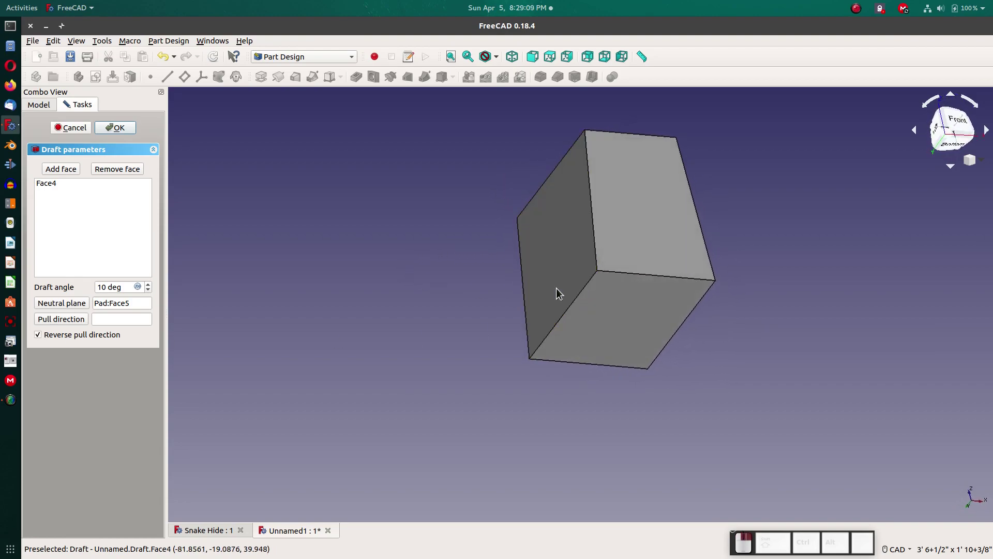
{"action": "left_click", "coordinate": [38, 335]}
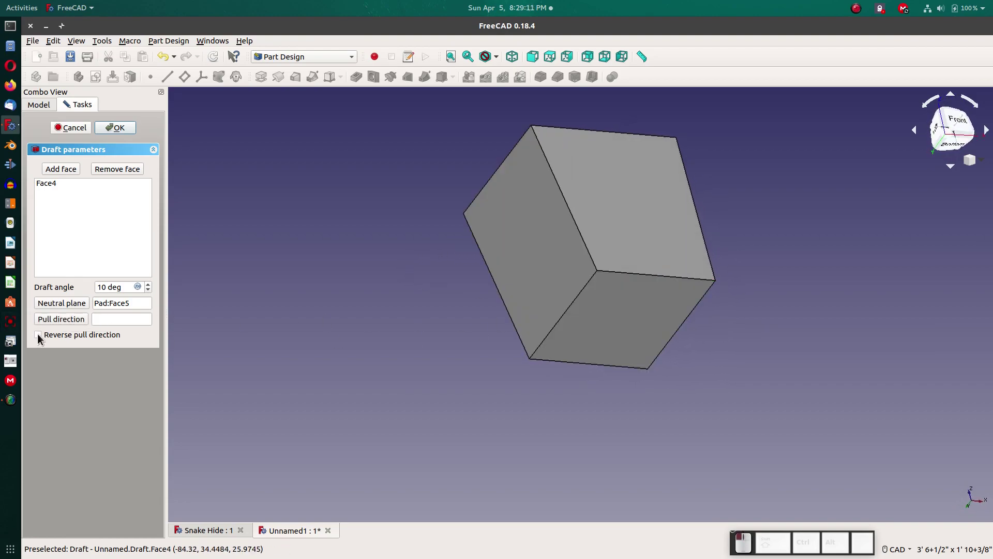
{"action": "left_click", "coordinate": [38, 335]}
{"action": "left_click", "coordinate": [38, 335]}
{"action": "left_click", "coordinate": [38, 335]}
{"action": "left_click", "coordinate": [38, 334]}
{"action": "left_click", "coordinate": [38, 335]}
{"action": "left_click", "coordinate": [41, 335]}
- Examine the drafted side and the neutral bottom face of the block from several angles
{"action": "middle_click_drag", "start_coordinate": [625, 256], "coordinate": [600, 334]}
{"action": "left_click", "coordinate": [600, 334]}
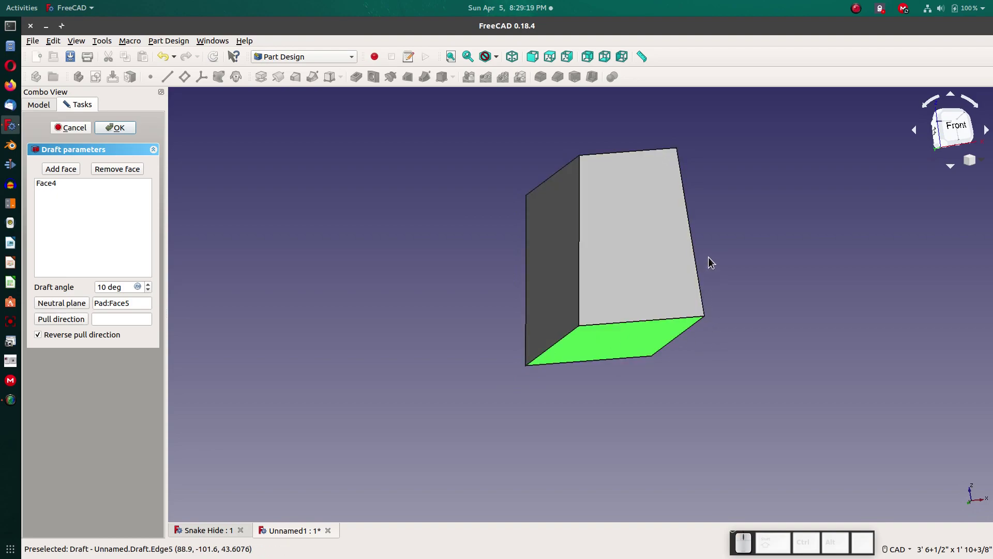
{"action": "middle_click_drag", "start_coordinate": [709, 262], "coordinate": [732, 279]}
{"action": "scroll", "coordinate": [555, 275], "scroll_direction": "up", "scroll_amount": 2}
{"action": "middle_click_drag", "start_coordinate": [607, 191], "coordinate": [530, 213]}
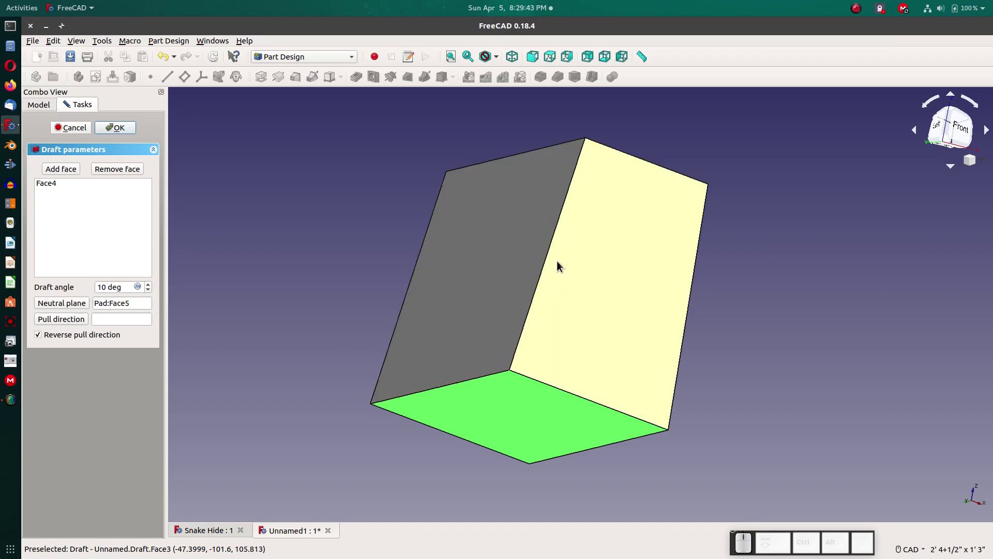
{"action": "scroll", "coordinate": [490, 237], "scroll_direction": "up", "scroll_amount": 2}
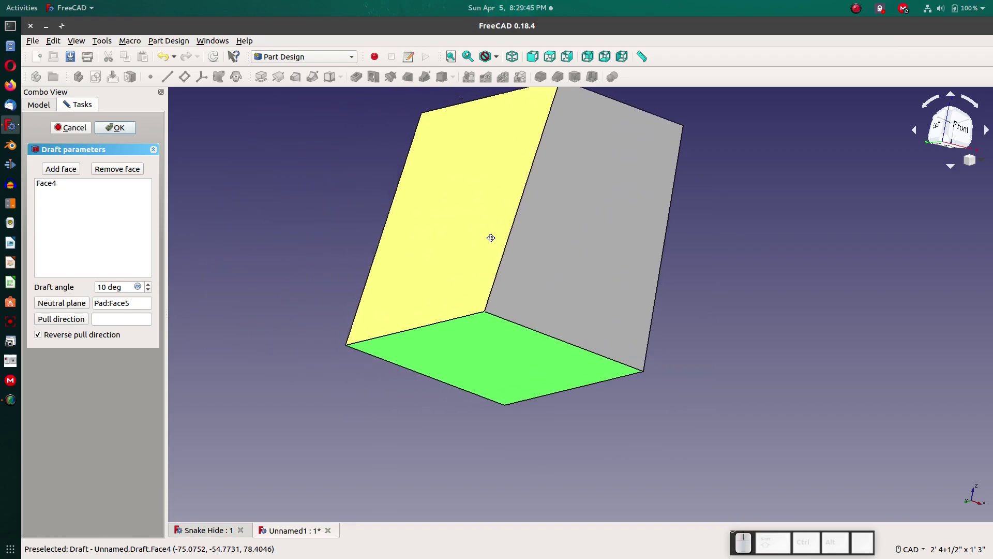
{"action": "scroll", "coordinate": [527, 262], "scroll_direction": "up", "scroll_amount": 2}
{"action": "scroll", "coordinate": [526, 283], "scroll_direction": "down", "scroll_amount": 3}
{"action": "middle_click_drag", "start_coordinate": [527, 283], "coordinate": [538, 321]}
{"action": "right_click", "coordinate": [523, 282]}
{"action": "key", "text": "Escape"}
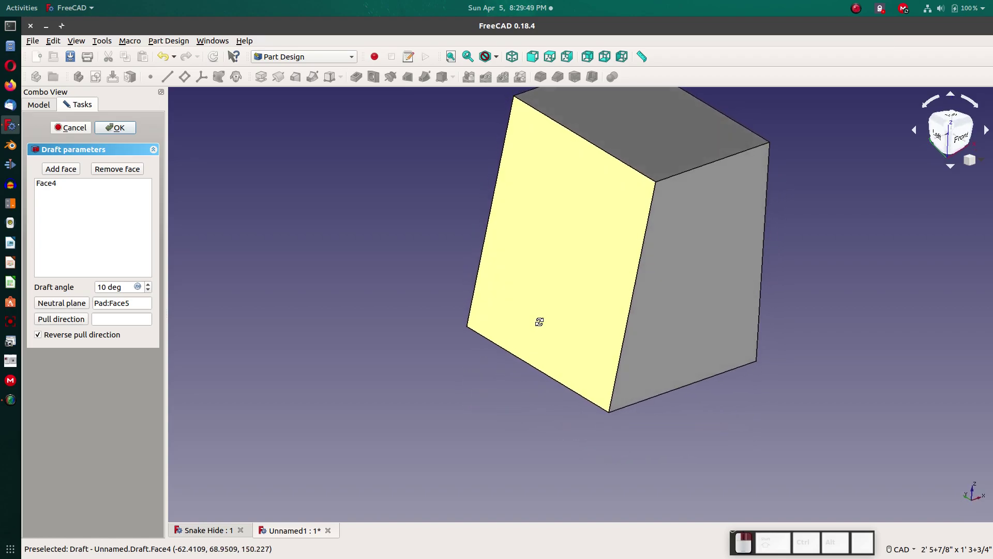
{"action": "middle_click_drag", "start_coordinate": [299, 241], "coordinate": [524, 192]}
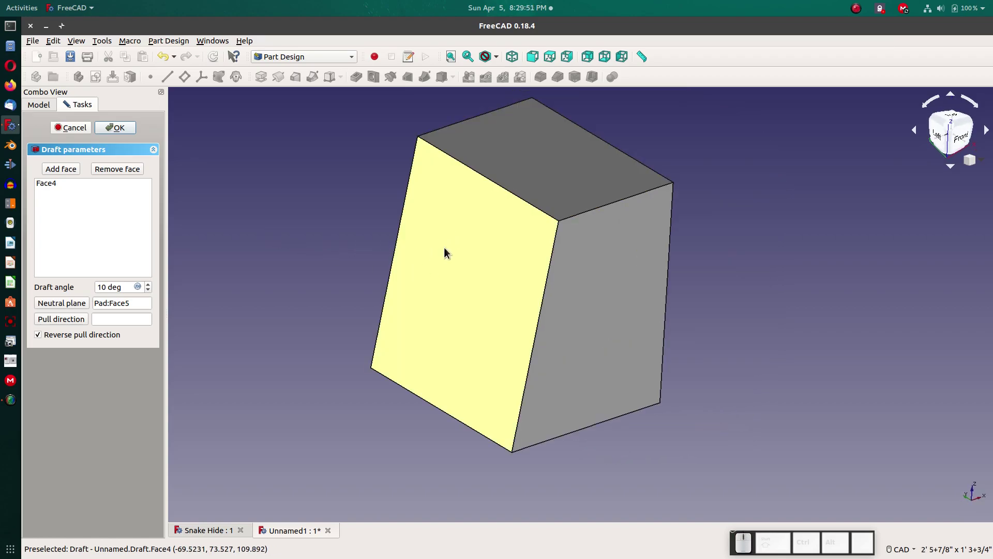
{"action": "mouse_move", "coordinate": [499, 305]}
{"action": "middle_mouse_down"}
{"action": "mouse_move", "coordinate": [483, 222]}
{"action": "mouse_move", "coordinate": [507, 270]}
{"action": "mouse_move", "coordinate": [484, 295]}
{"action": "middle_mouse_up"}
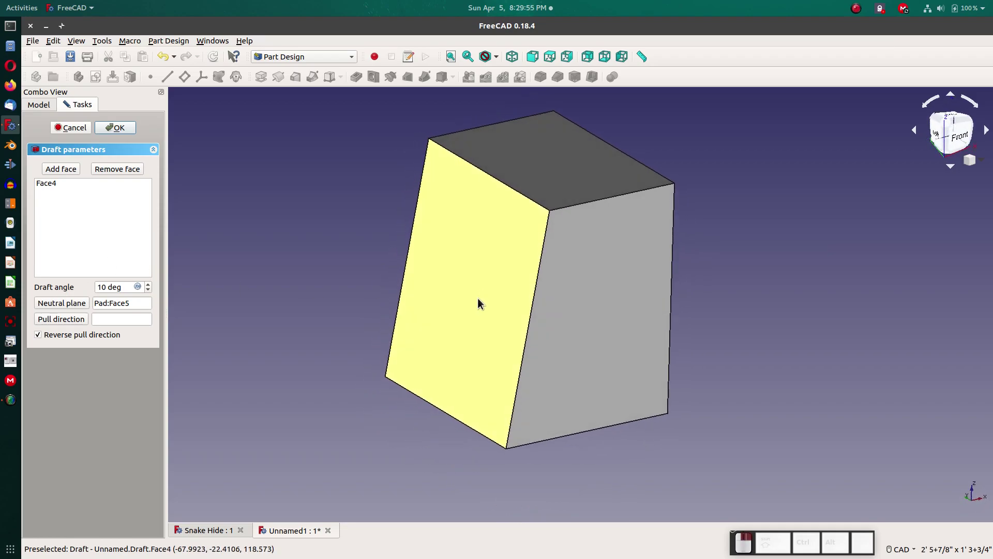
- Add the block's three remaining side faces to the draft so all four sides taper
{"action": "left_click", "coordinate": [68, 169]}
{"action": "left_click", "coordinate": [616, 308]}
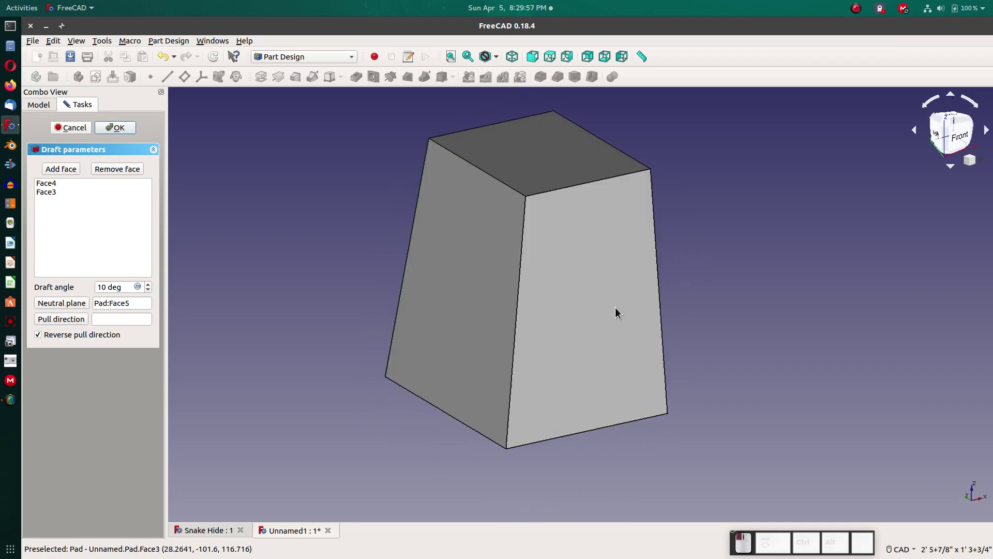
{"action": "middle_click_drag", "start_coordinate": [599, 358], "coordinate": [602, 244]}
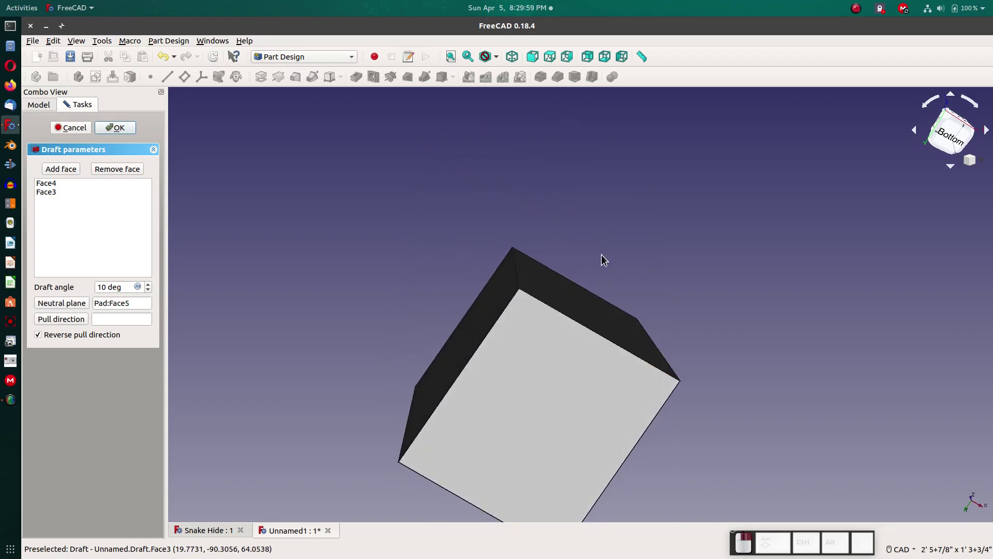
{"action": "middle_click_drag", "start_coordinate": [576, 313], "coordinate": [340, 337]}
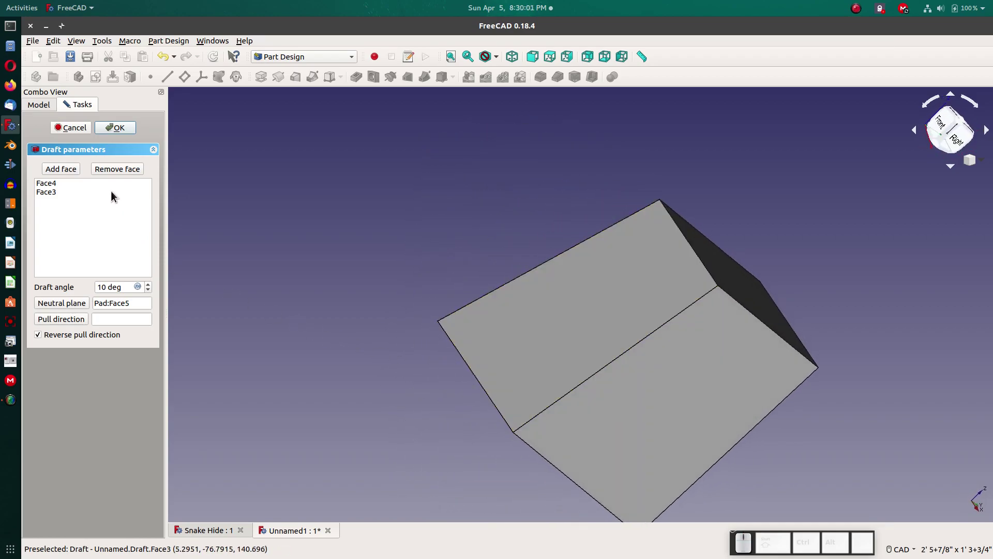
{"action": "left_click", "coordinate": [721, 417]}
{"action": "middle_click_drag", "start_coordinate": [754, 457], "coordinate": [611, 310]}
{"action": "left_click", "coordinate": [59, 168]}
{"action": "left_click", "coordinate": [693, 387]}
{"action": "middle_click_drag", "start_coordinate": [774, 401], "coordinate": [744, 238]}
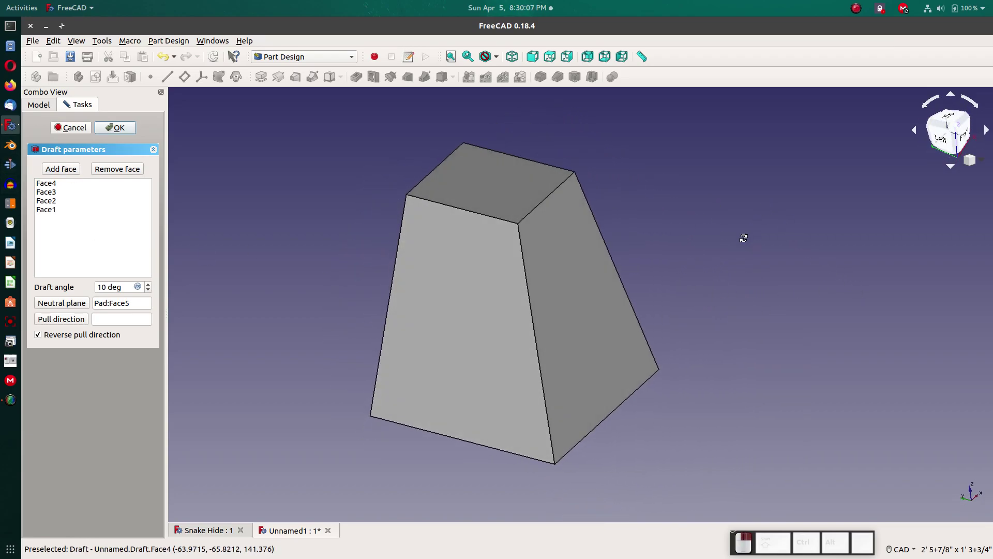
- Check the finished model in the Snake Hide document for reference, then set the new part's draft angle to 5 degrees and accept the draft
{"action": "left_click", "coordinate": [210, 531]}
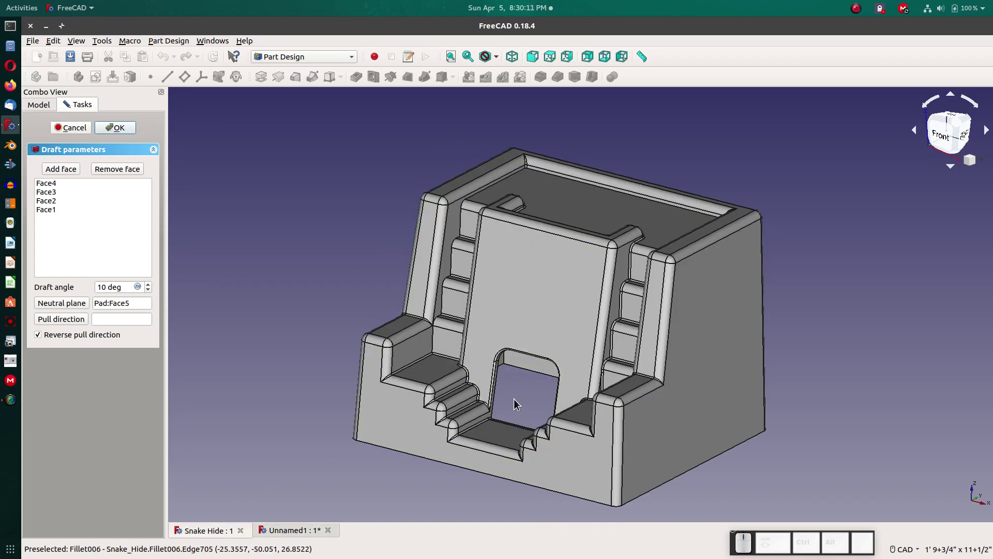
{"action": "left_click", "coordinate": [297, 528]}
{"action": "middle_click_drag", "start_coordinate": [466, 304], "coordinate": [519, 274]}
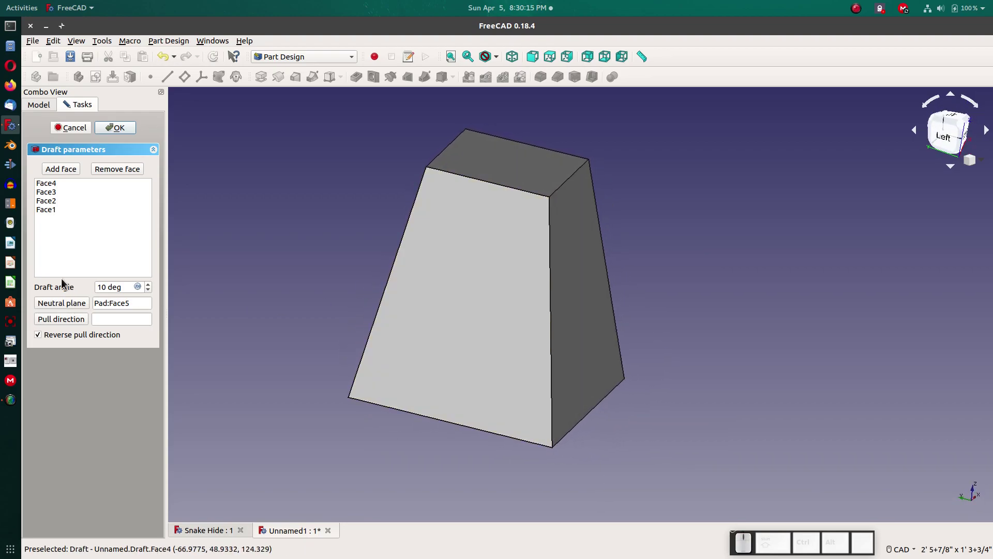
{"action": "type", "text": "5"}
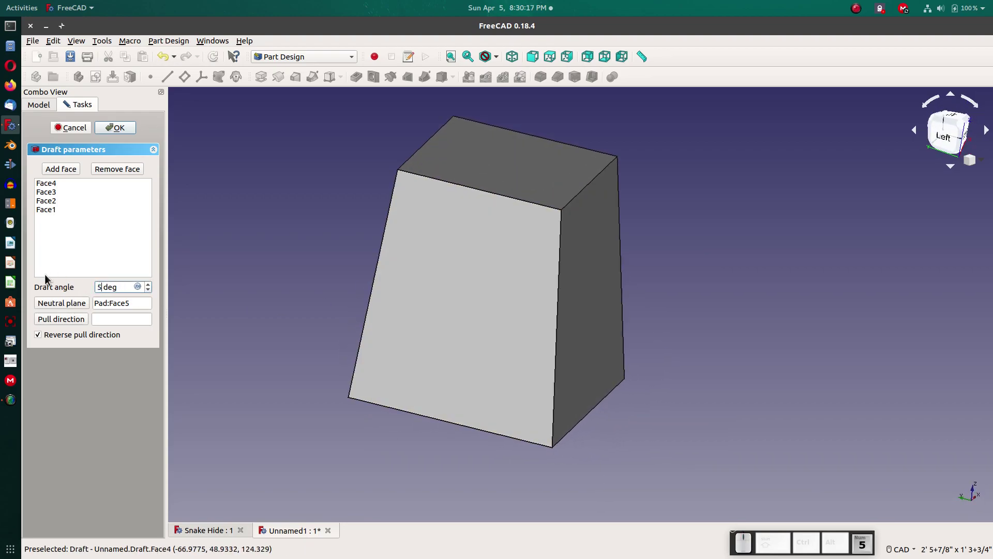
{"action": "left_click", "coordinate": [108, 130]}
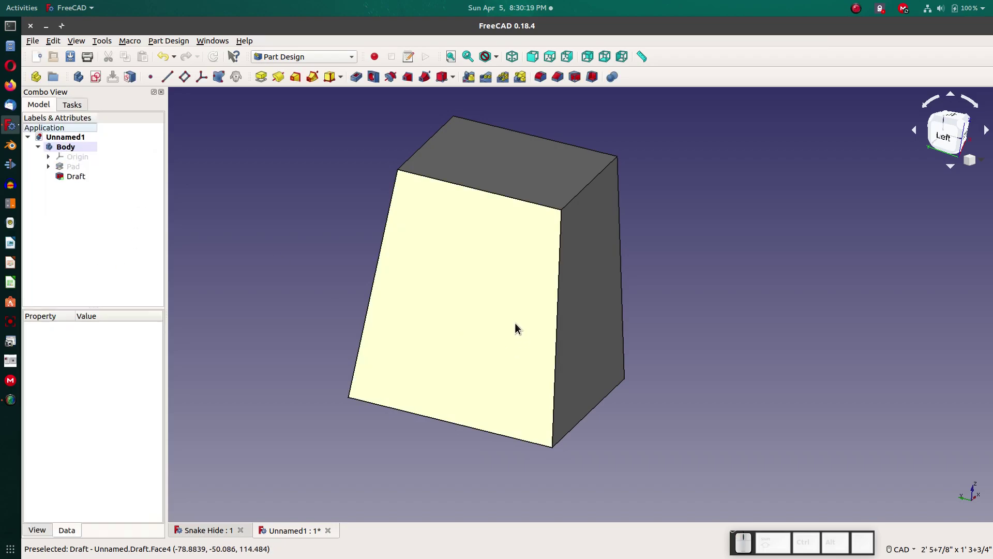
- Start a new sketch on the YZ plane and change the display style to wireframe
{"action": "left_click", "coordinate": [96, 76]}
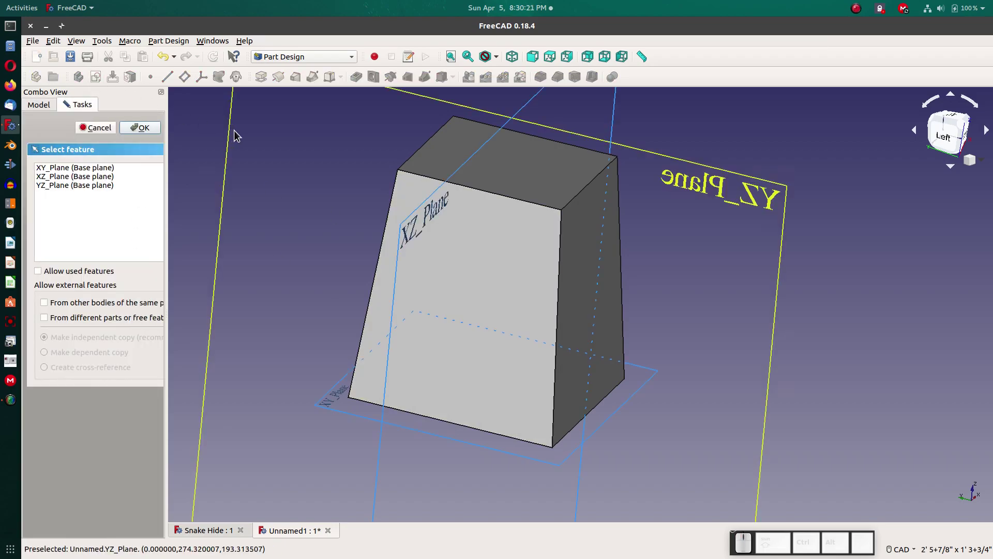
{"action": "left_click", "coordinate": [765, 166]}
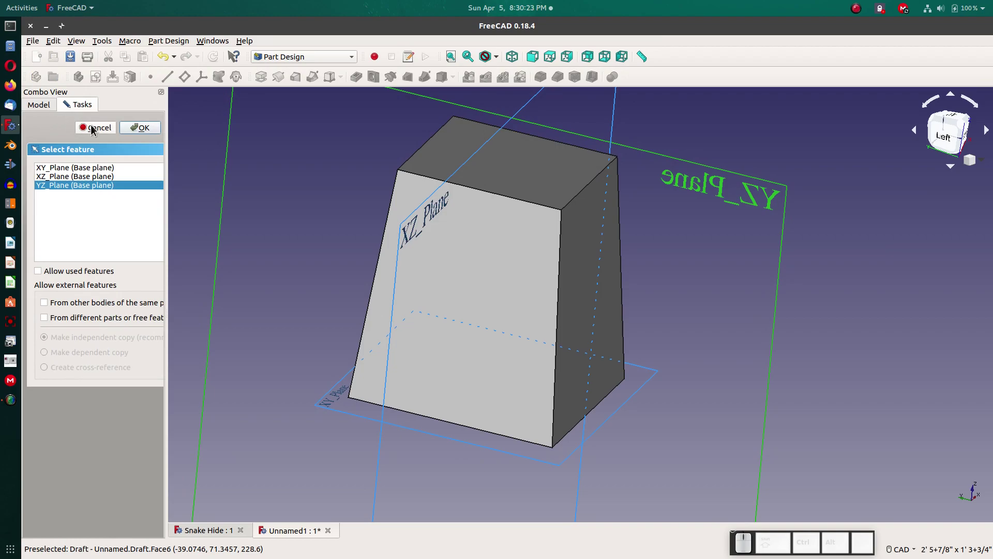
{"action": "left_click", "coordinate": [144, 130]}
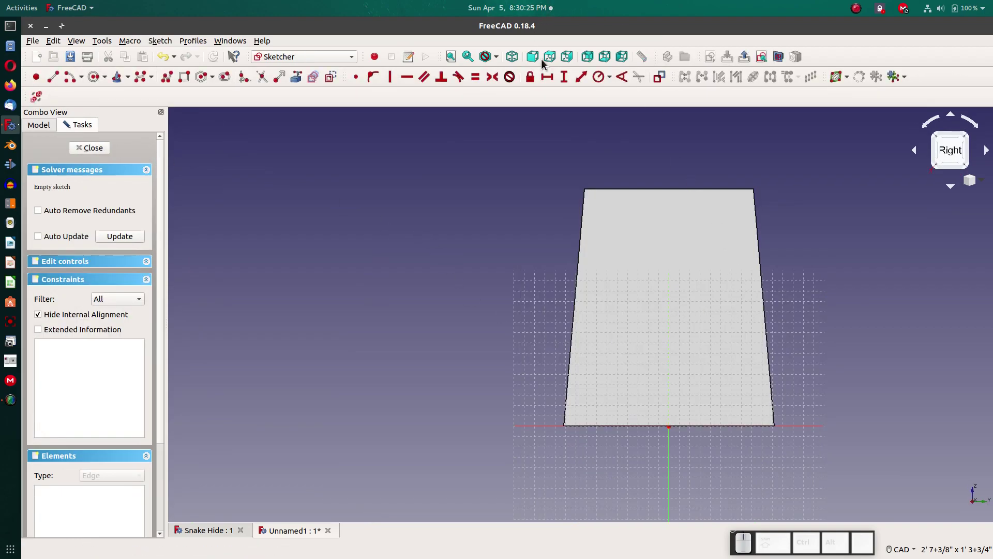
{"action": "left_click", "coordinate": [496, 56]}
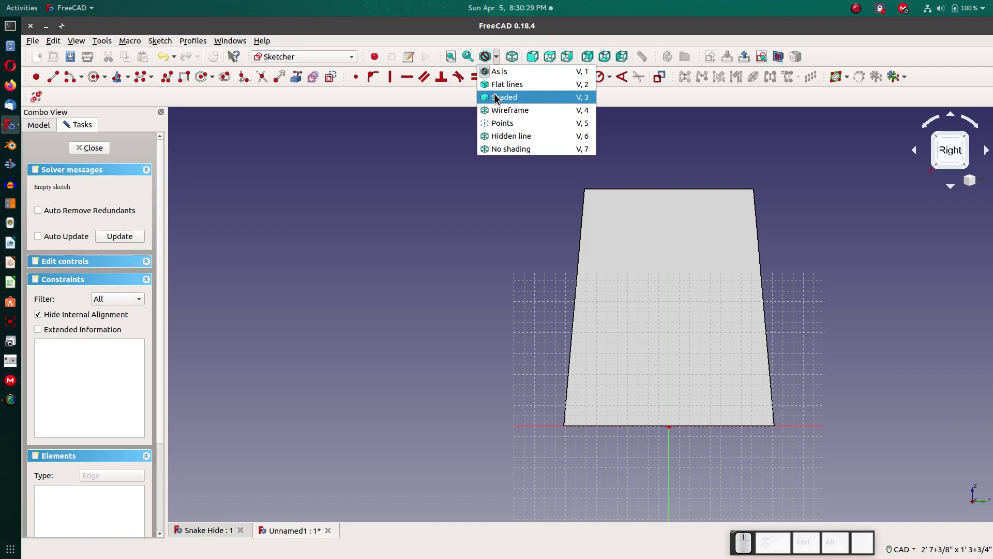
{"action": "left_click", "coordinate": [510, 108]}
{"action": "scroll", "coordinate": [544, 207], "scroll_direction": "down", "scroll_amount": 2}
{"action": "scroll", "coordinate": [656, 268], "scroll_direction": "up", "scroll_amount": 2}
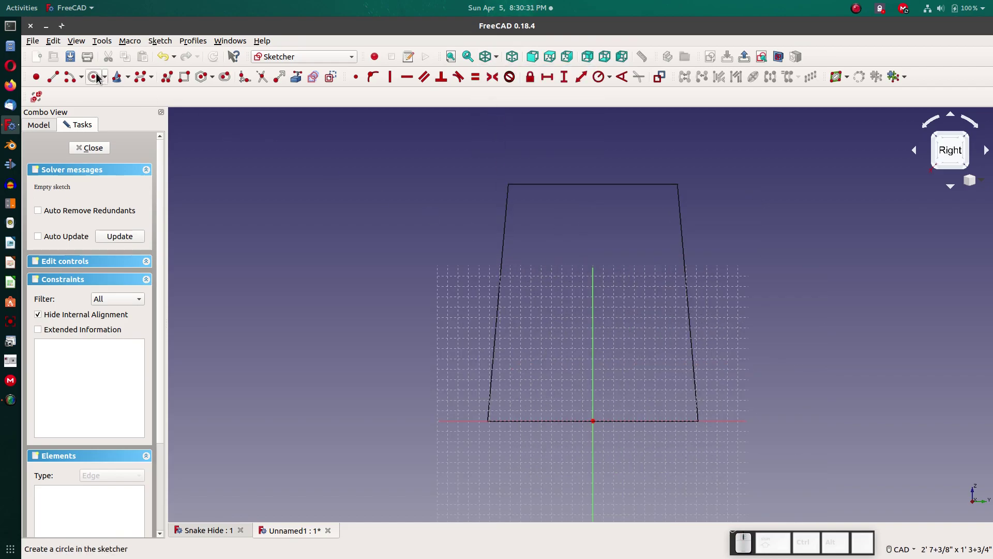
- Sketch a four-step staircase polyline from the vertical axis just above the origin toward the block's upper right corner, with treads about 12 to 18 mm wide
{"action": "left_click", "coordinate": [167, 77]}
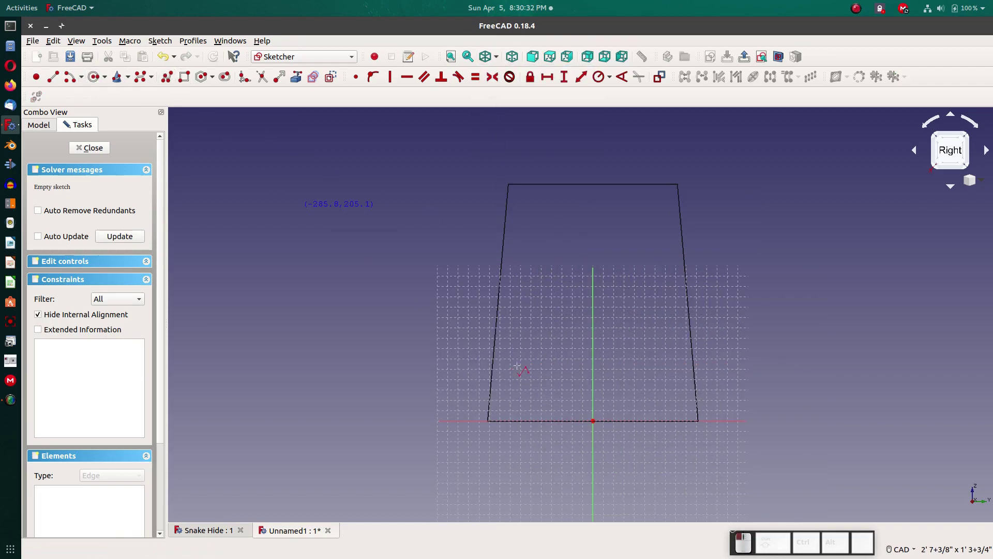
{"action": "left_click", "coordinate": [593, 400]}
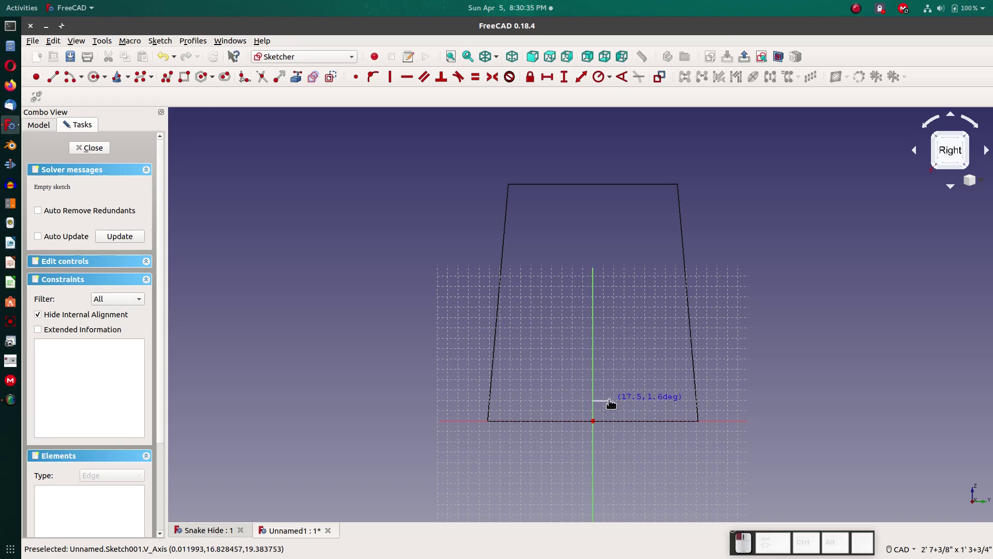
{"action": "left_click", "coordinate": [611, 400]}
{"action": "left_click", "coordinate": [611, 354]}
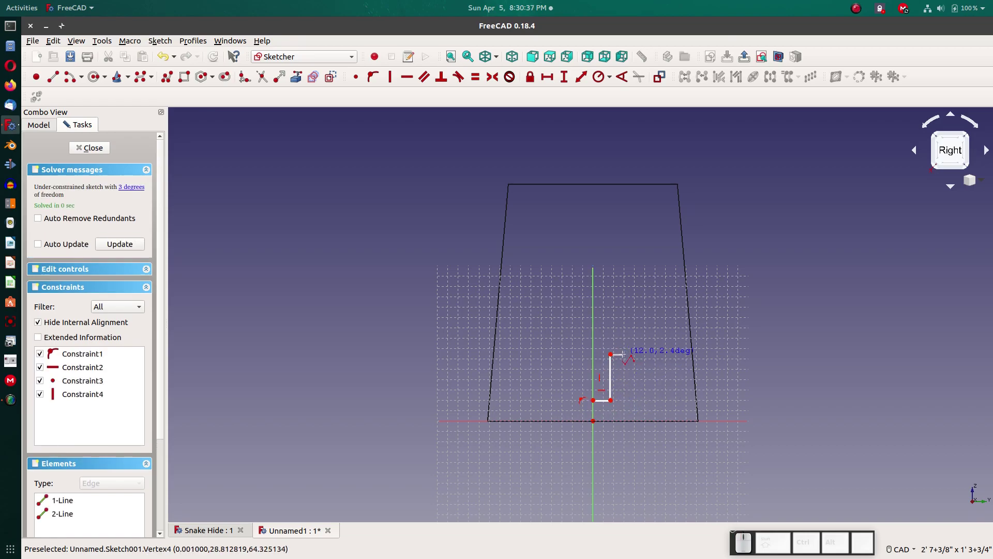
{"action": "left_click", "coordinate": [623, 354]}
{"action": "left_click", "coordinate": [623, 305]}
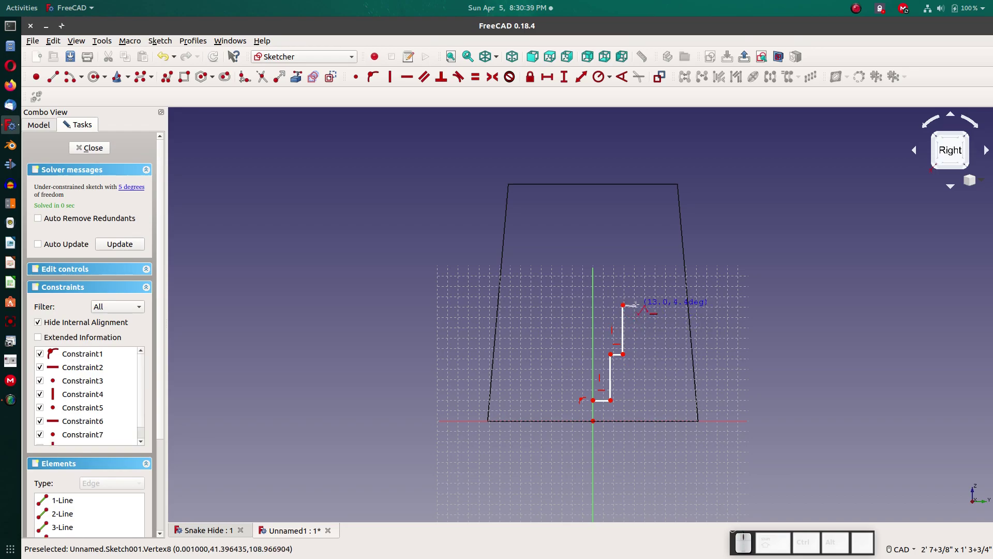
{"action": "left_click", "coordinate": [637, 304]}
{"action": "left_click", "coordinate": [636, 248]}
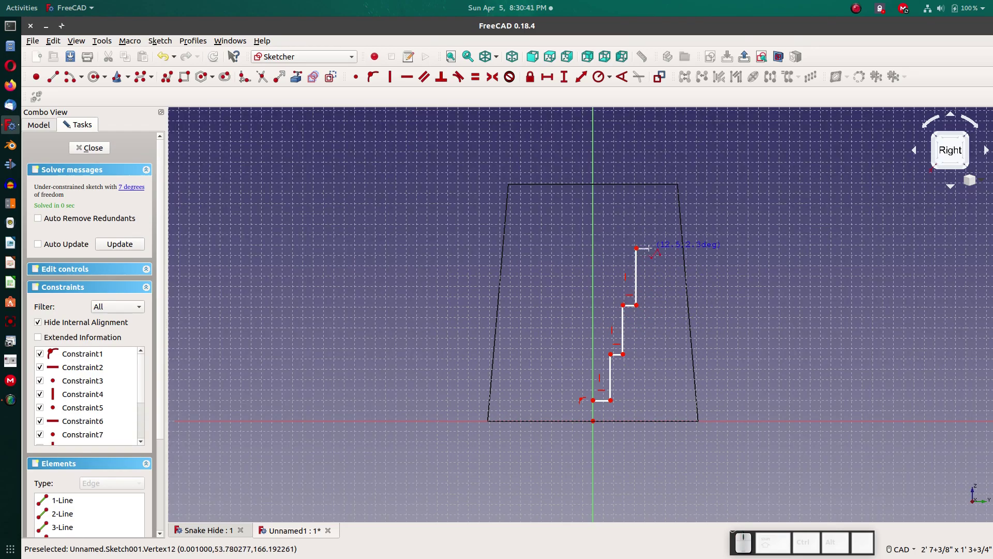
{"action": "left_click", "coordinate": [647, 203]}
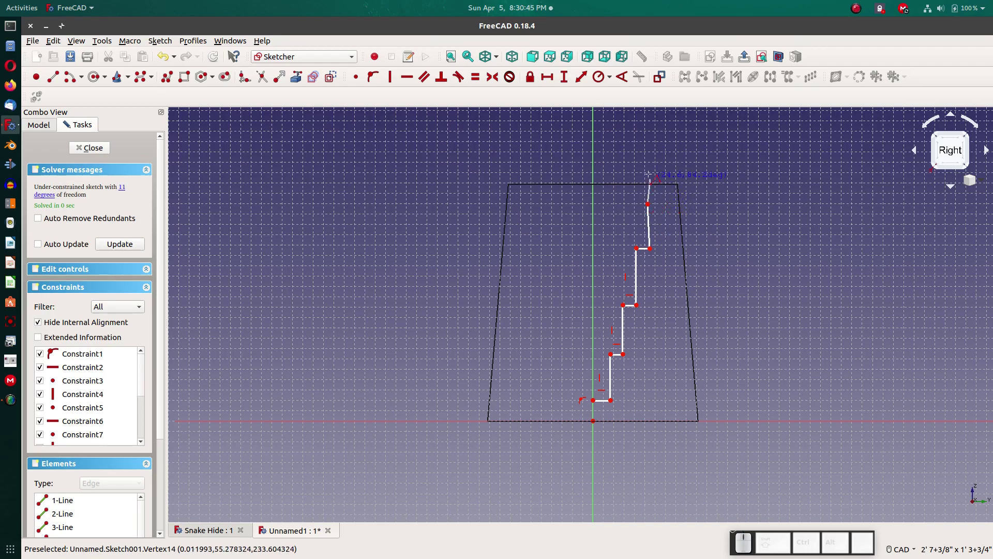
{"action": "key", "text": "Escape"}
{"action": "key", "text": "Escape"}
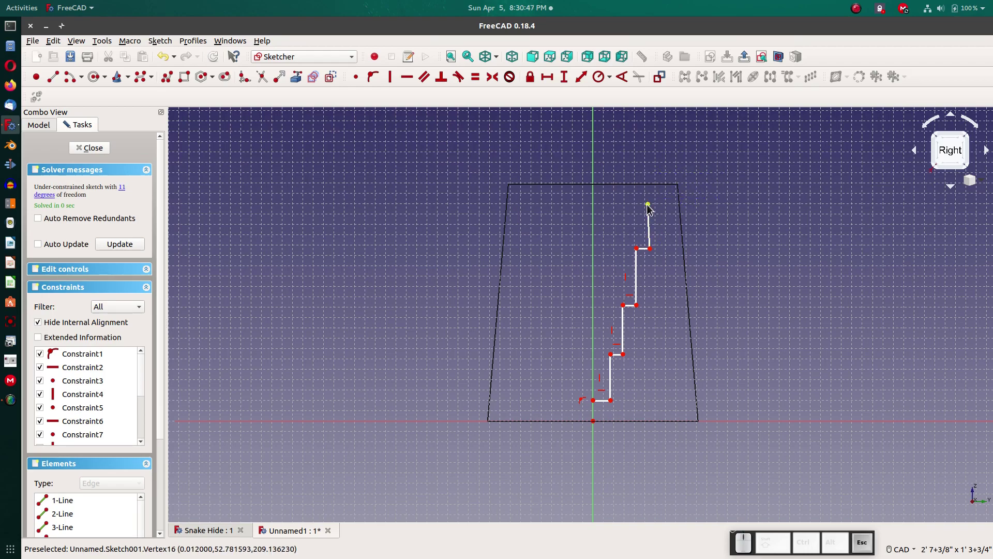
- Extend the last riser above the block's top edge, constrain it vertical, make the top tread horizontal, and stretch that tread outward
{"action": "left_click_drag", "start_coordinate": [649, 204], "coordinate": [651, 178]}
{"action": "left_click_drag", "start_coordinate": [650, 139], "coordinate": [650, 138]}
{"action": "left_click", "coordinate": [648, 175]}
{"action": "key", "text": "v"}
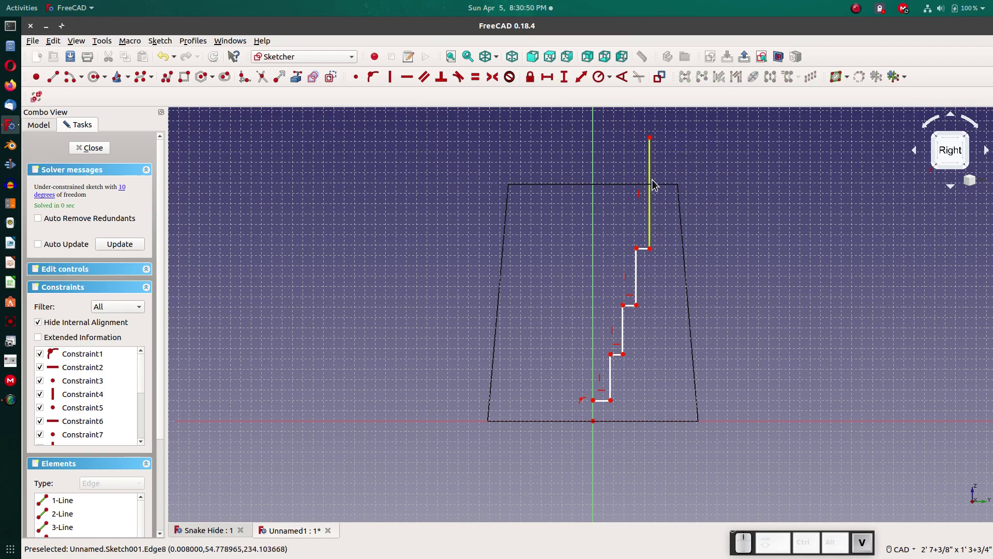
{"action": "left_click", "coordinate": [646, 248]}
{"action": "key", "text": "h"}
{"action": "left_click_drag", "start_coordinate": [646, 248], "coordinate": [665, 244]}
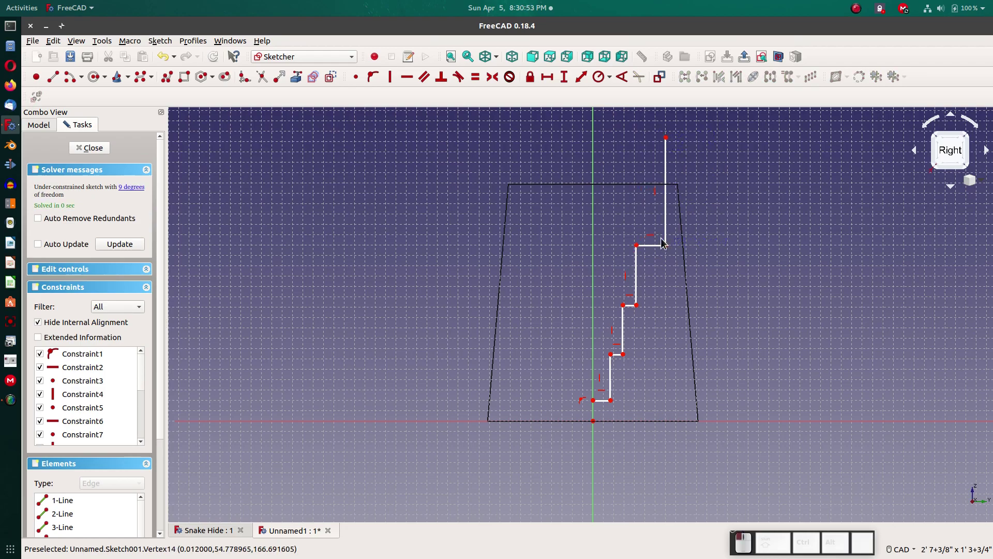
- Project the block's upper right corner into the sketch and set its horizontal distance from the profile's upper end to 0.125 inch
{"action": "left_click", "coordinate": [293, 76]}
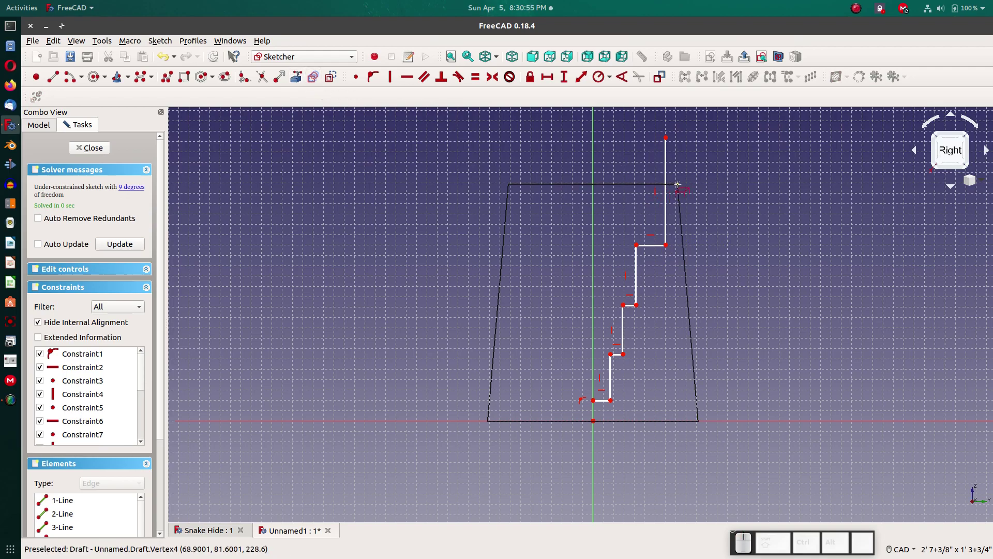
{"action": "key", "text": "Escape"}
{"action": "key", "text": "shift+h"}
{"action": "key", "text": "shift+h"}
{"action": "left_click", "coordinate": [677, 184]}
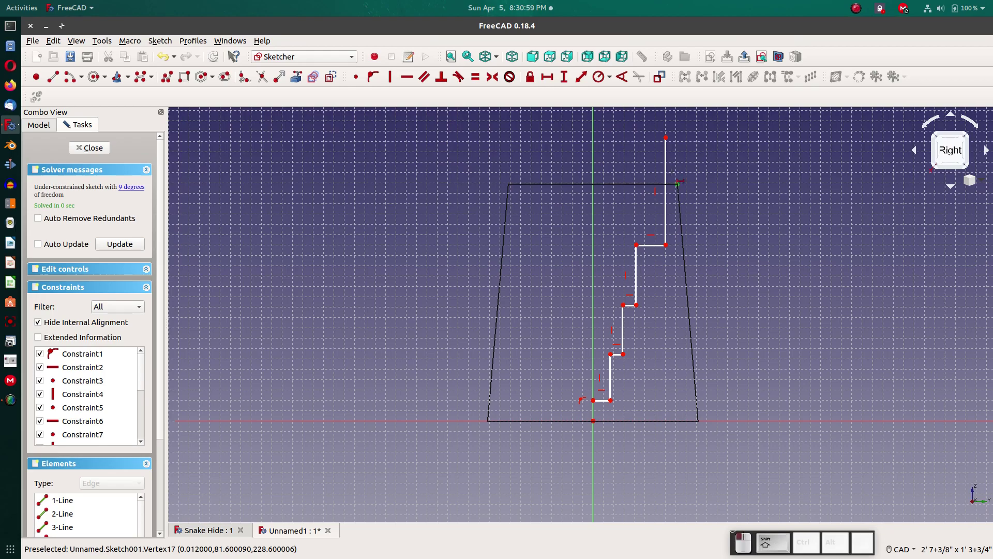
{"action": "left_click", "coordinate": [666, 137]}
{"action": "key", "text": "KP_Enter"}
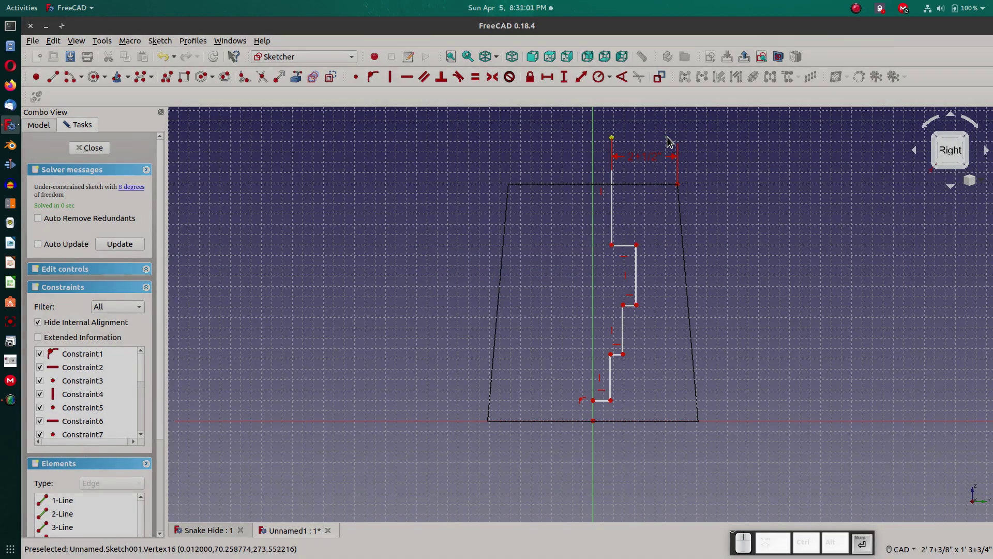
{"action": "double_click", "coordinate": [641, 157]}
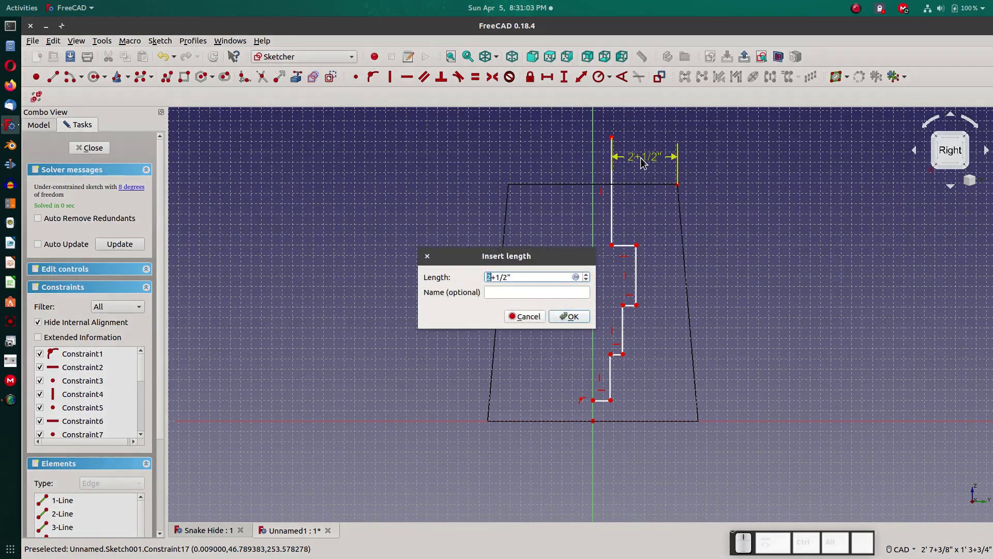
{"action": "type", "text": ".125"}
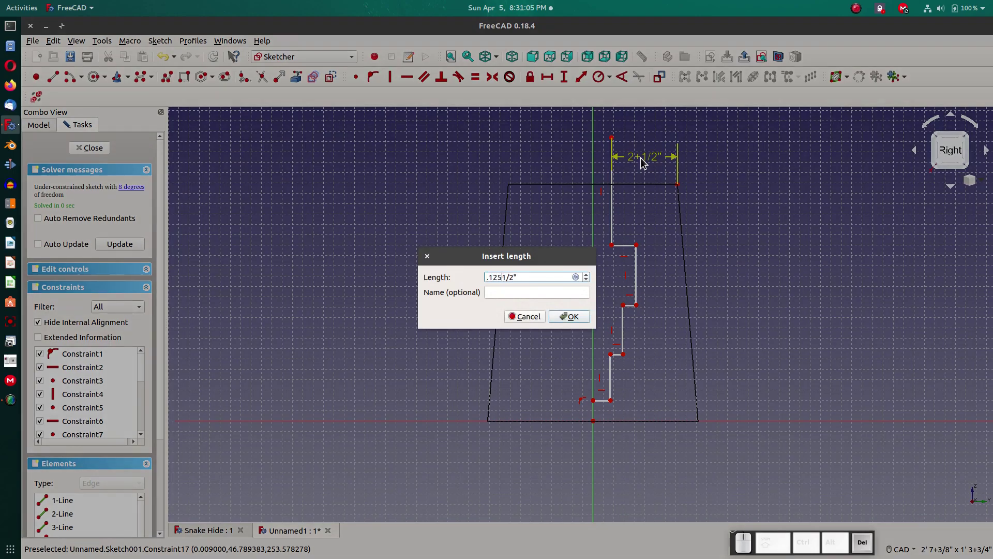
{"action": "key", "text": "Delete"}
{"action": "key", "text": "Return"}
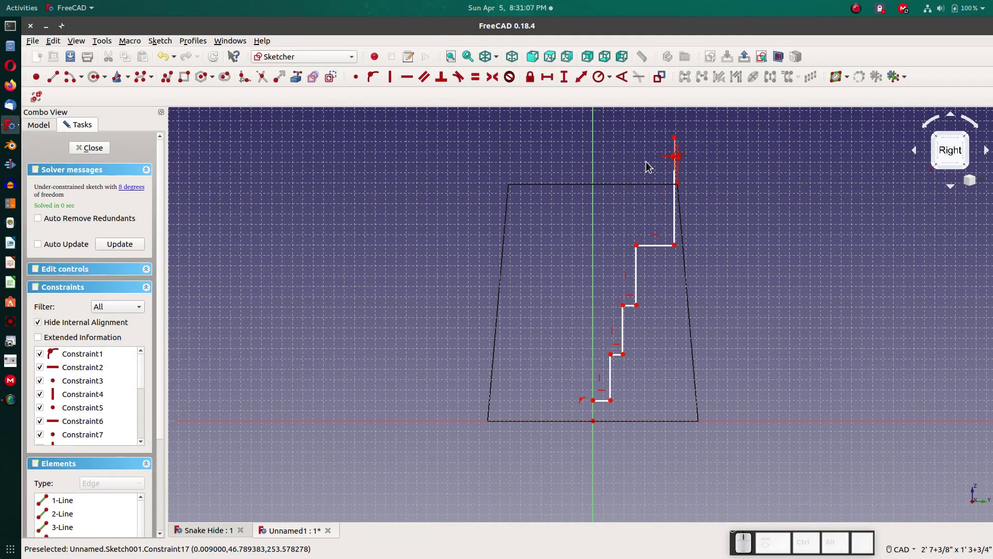
- Constrain the profile's upper end level with the projected corner of the block
{"action": "scroll", "coordinate": [676, 181], "scroll_direction": "up", "scroll_amount": 5}
{"action": "scroll", "coordinate": [676, 188], "scroll_direction": "down", "scroll_amount": 5}
{"action": "scroll", "coordinate": [671, 219], "scroll_direction": "up", "scroll_amount": 5}
{"action": "scroll", "coordinate": [655, 186], "scroll_direction": "down", "scroll_amount": 2}
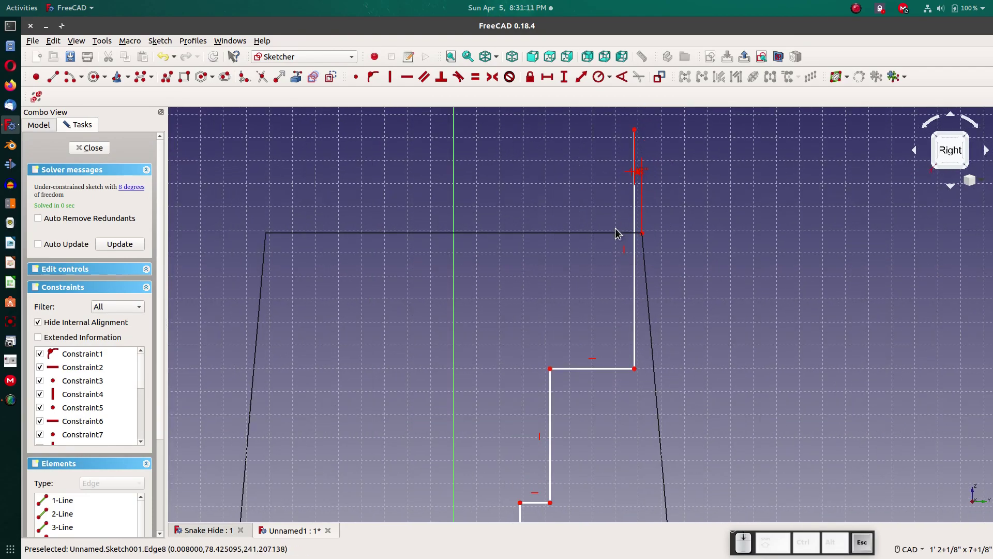
{"action": "left_click", "coordinate": [643, 233]}
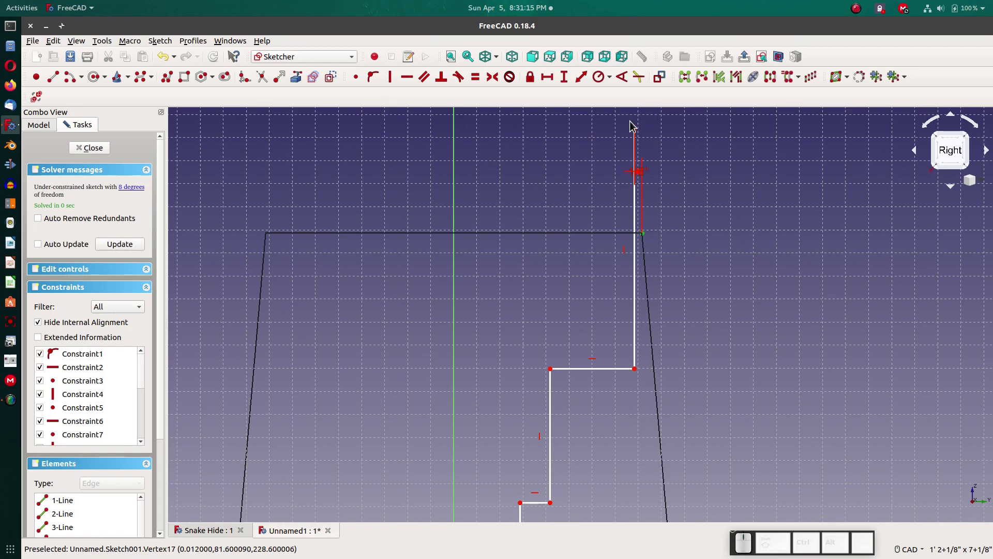
{"action": "left_click", "coordinate": [634, 131]}
{"action": "key", "text": "v"}
{"action": "scroll", "coordinate": [627, 255], "scroll_direction": "down", "scroll_amount": 5}
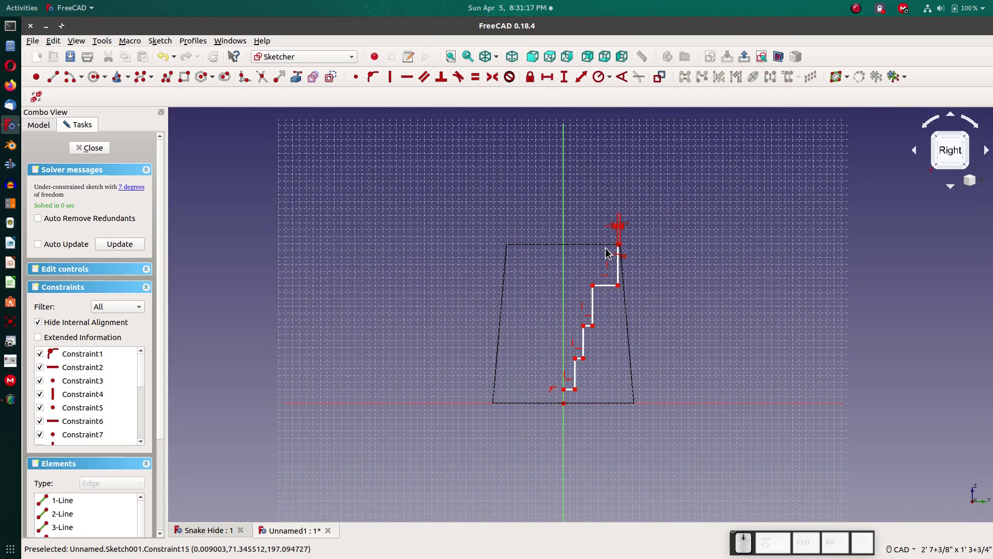
- Make all four risers of the staircase equal in height
{"action": "left_click", "coordinate": [594, 300]}
{"action": "left_click", "coordinate": [582, 365]}
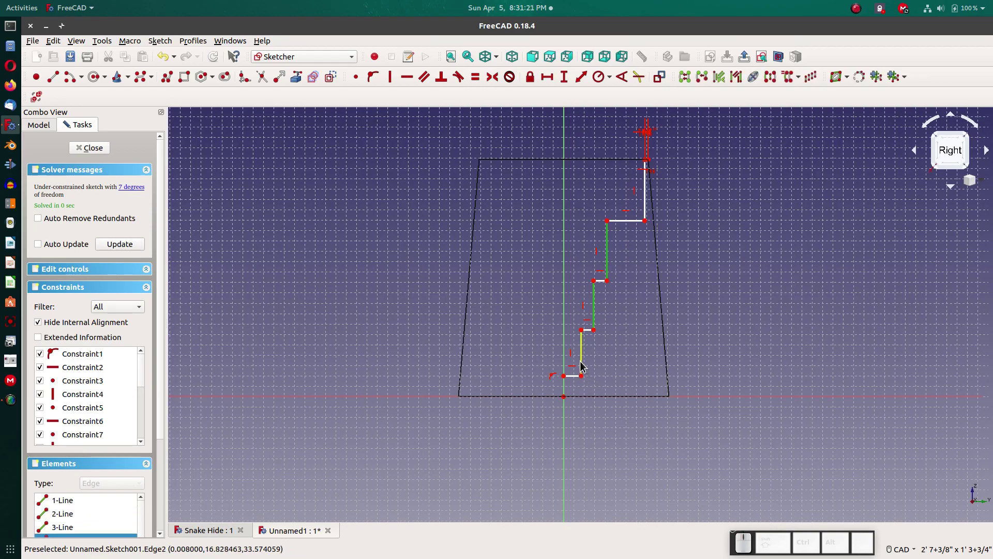
{"action": "left_click", "coordinate": [644, 191]}
{"action": "key", "text": "e"}
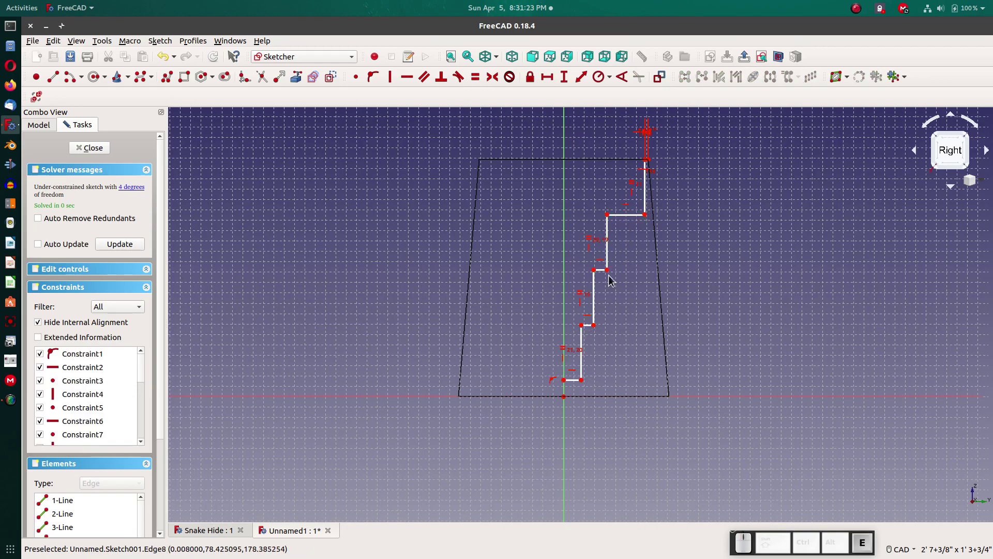
- Make the three upper treads of the staircase equal in length
{"action": "left_click", "coordinate": [588, 326]}
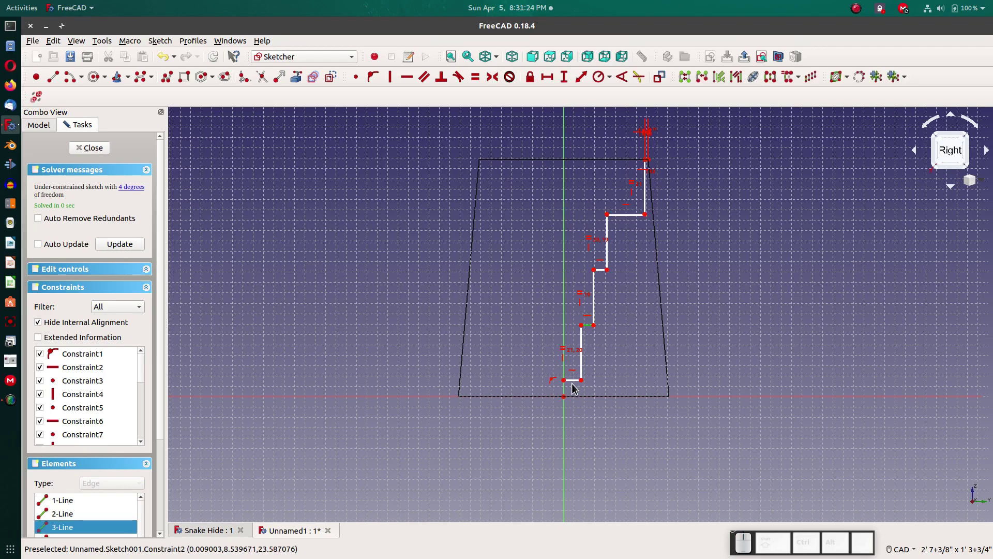
{"action": "left_click", "coordinate": [601, 269]}
{"action": "left_click", "coordinate": [626, 215]}
{"action": "key", "text": "e"}
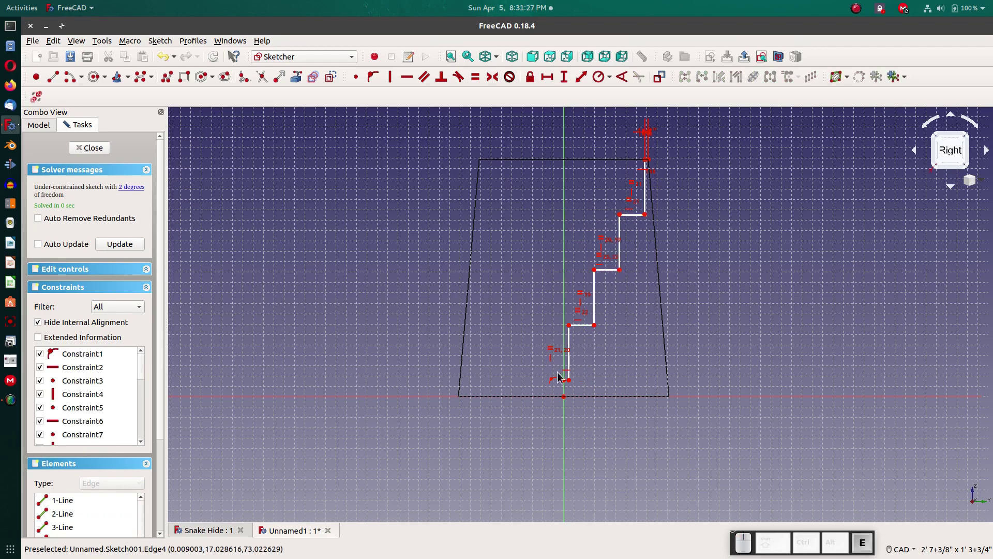
- Dimension the bottom tread's horizontal length at 0.5 inch
{"action": "scroll", "coordinate": [564, 389], "scroll_direction": "up", "scroll_amount": 6}
{"action": "left_click", "coordinate": [567, 372]}
{"action": "key", "text": "shift+d"}
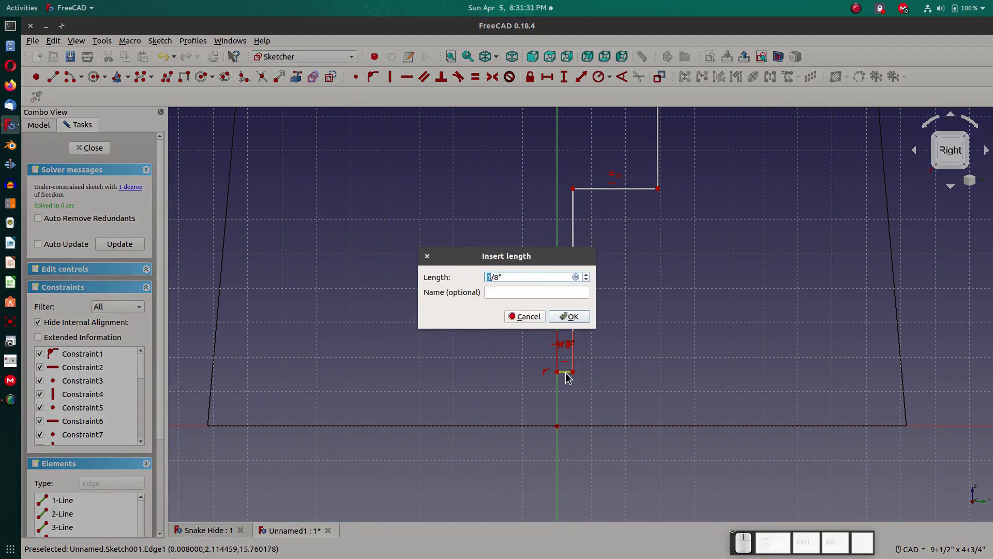
{"action": "key", "text": "Delete"}
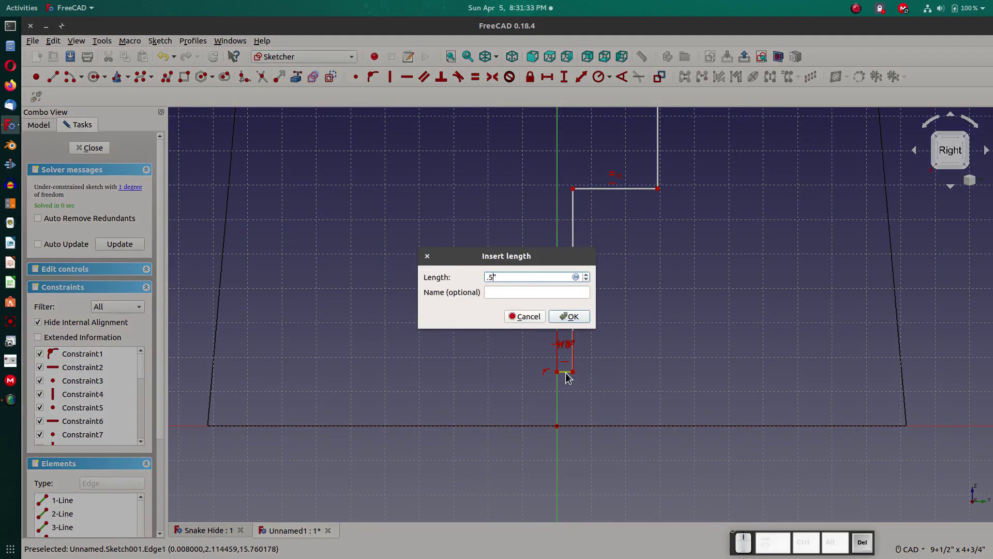
{"action": "key", "text": "Return"}
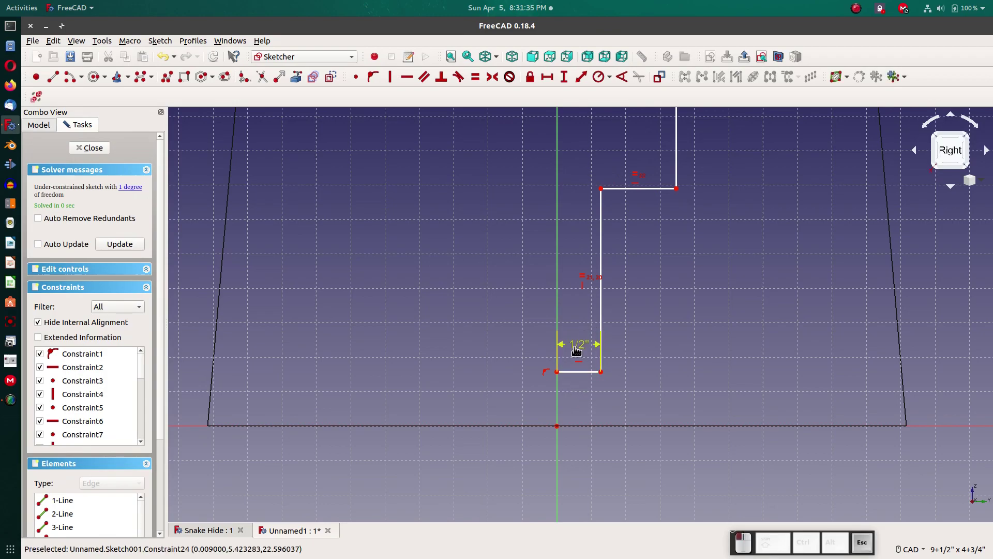
- Set the bottom tread's length to 3/4 inch
{"action": "double_click", "coordinate": [576, 347]}
{"action": "type", "text": "3.2\""}
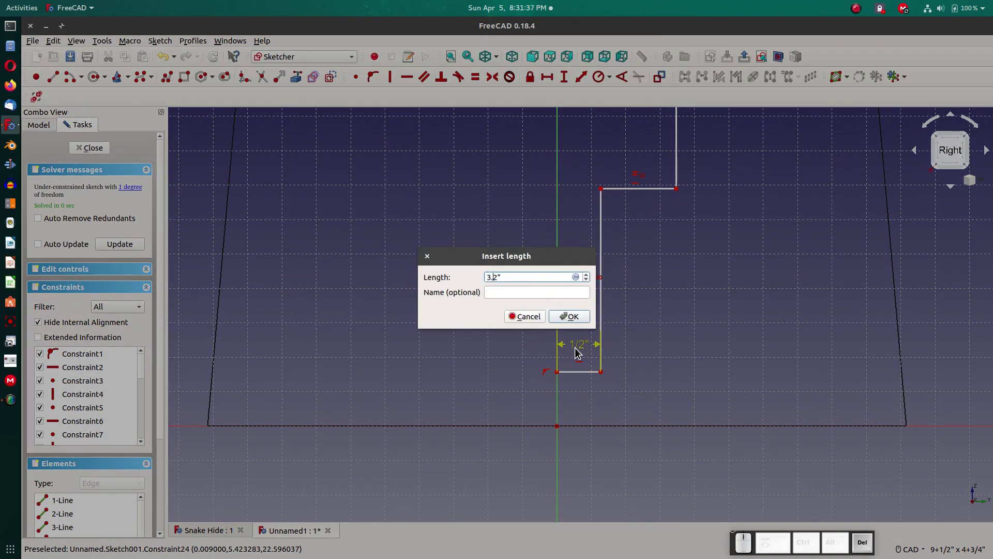
{"action": "key", "text": "BackSpace"}
{"action": "type", "text": "4"}
{"action": "key", "text": "Return"}
{"action": "scroll", "coordinate": [539, 378], "scroll_direction": "down", "scroll_amount": 5}
{"action": "scroll", "coordinate": [607, 220], "scroll_direction": "up", "scroll_amount": 3}
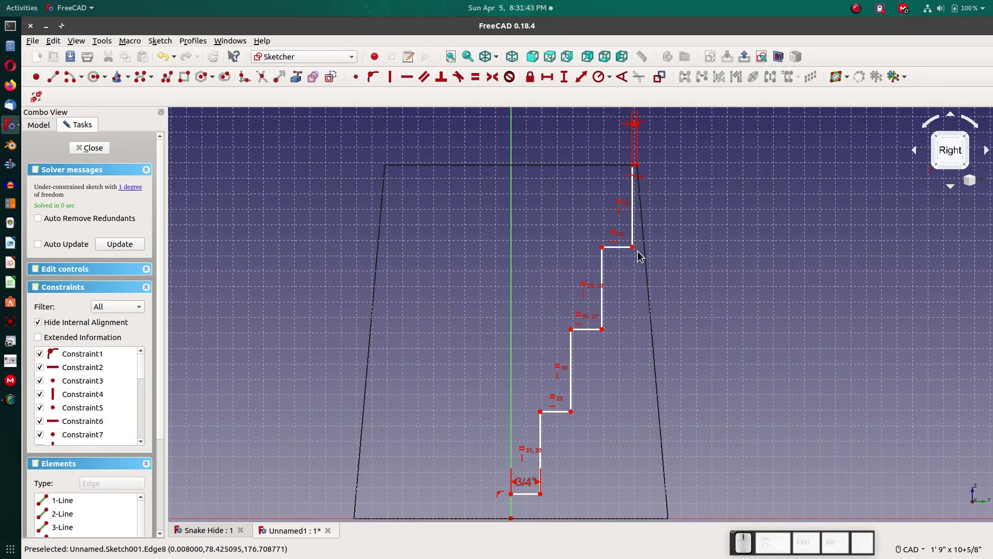
{"action": "scroll", "coordinate": [603, 292], "scroll_direction": "down", "scroll_amount": 4}
{"action": "scroll", "coordinate": [561, 434], "scroll_direction": "up", "scroll_amount": 4}
{"action": "left_click", "coordinate": [567, 241]}
{"action": "key", "text": "shift+h"}
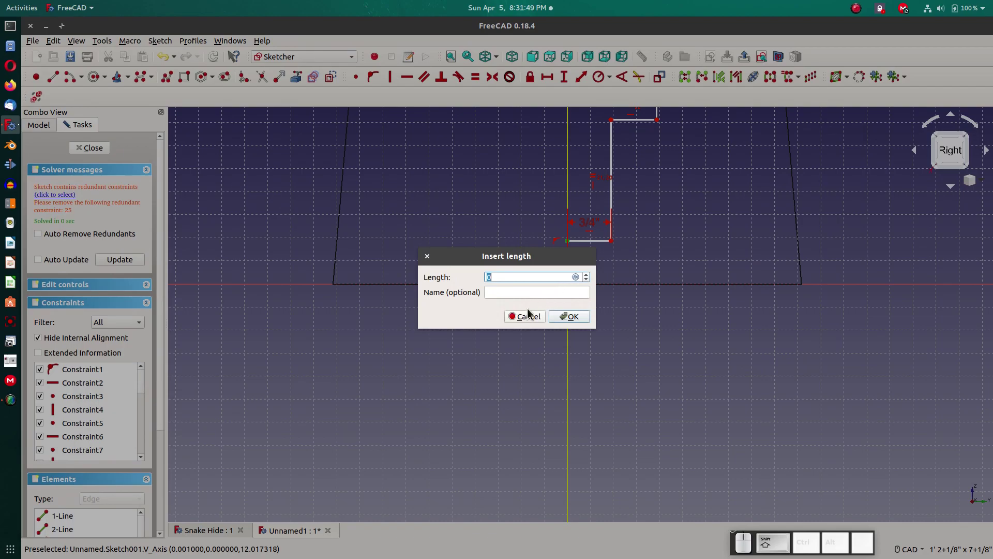
{"action": "left_click", "coordinate": [528, 312]}
- Constrain the vertical distance from the origin to the start of the bottom tread at 3/4 inch
{"action": "left_click", "coordinate": [570, 241]}
{"action": "key", "text": "shift+h"}
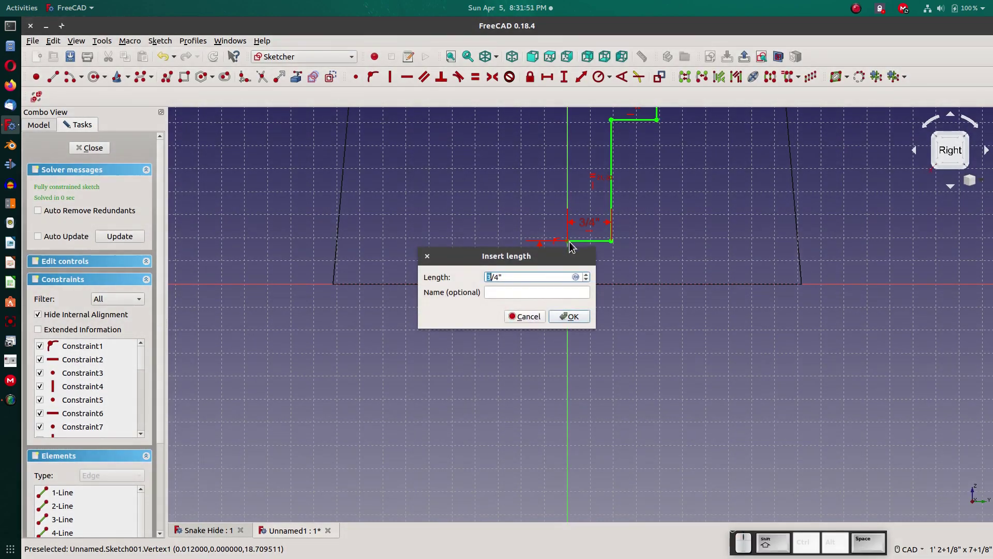
{"action": "left_click", "coordinate": [570, 317]}
- Close the staircase profile with a horizontal line from its upper end to the vertical axis and a line down to the bottom tread's start
{"action": "scroll", "coordinate": [549, 359], "scroll_direction": "down", "scroll_amount": 3}
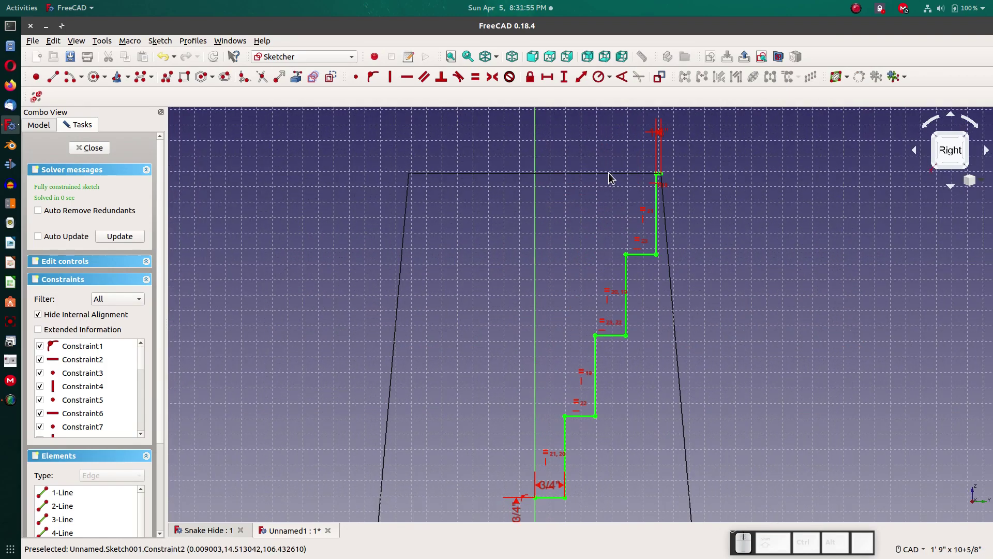
{"action": "left_click", "coordinate": [55, 79]}
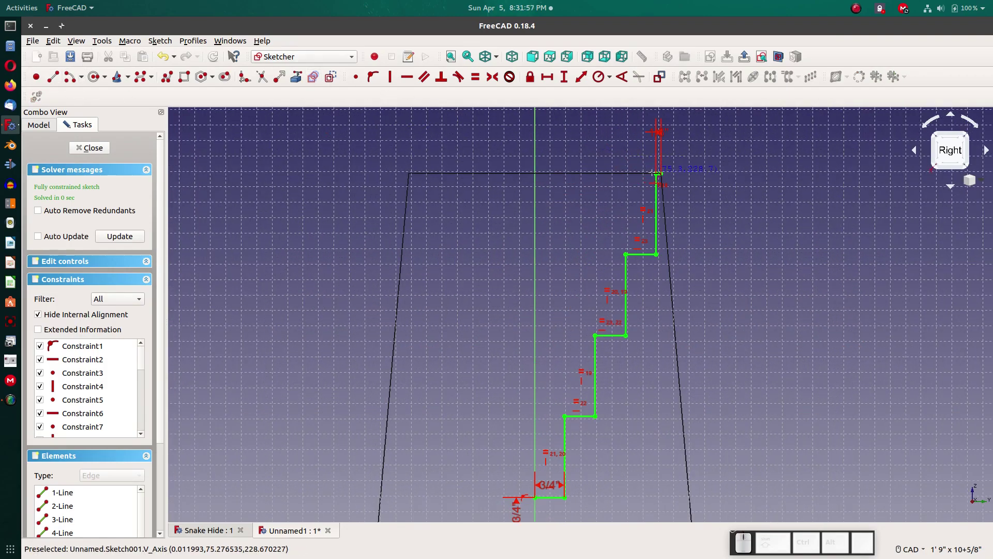
{"action": "left_click", "coordinate": [535, 173]}
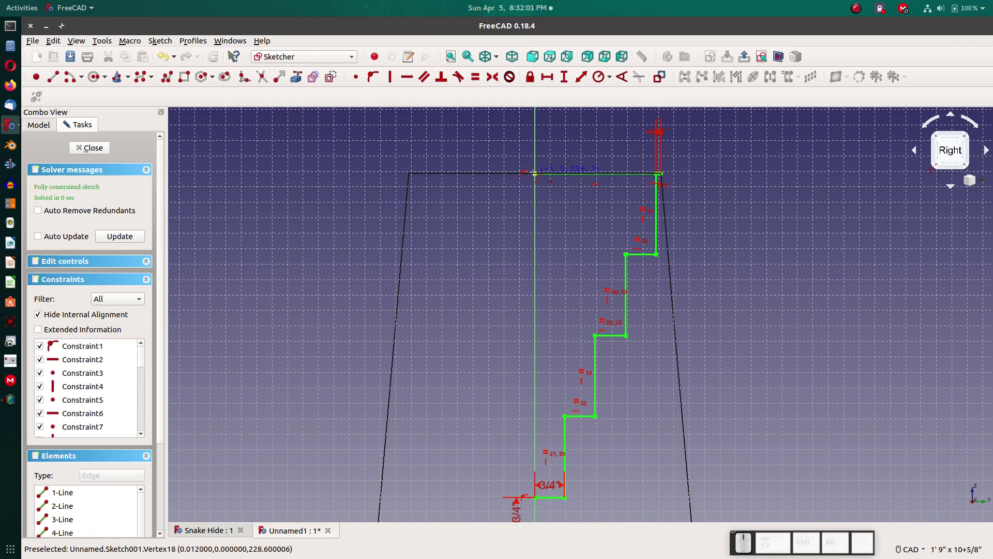
{"action": "scroll", "coordinate": [535, 175], "scroll_direction": "down", "scroll_amount": 3}
{"action": "scroll", "coordinate": [533, 326], "scroll_direction": "up", "scroll_amount": 3}
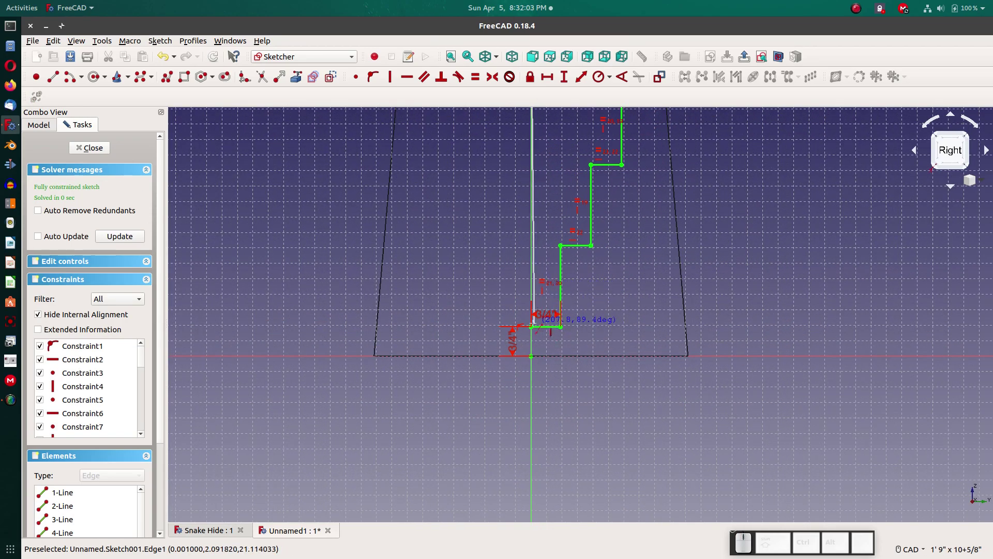
{"action": "left_click", "coordinate": [532, 326]}
- Delete the redundant vertical constraint, Constraint31, from the closing line on the axis
{"action": "scroll", "coordinate": [89, 417], "scroll_direction": "down", "scroll_amount": 5}
{"action": "scroll", "coordinate": [89, 417], "scroll_direction": "down", "scroll_amount": 5}
{"action": "right_click", "coordinate": [79, 420]}
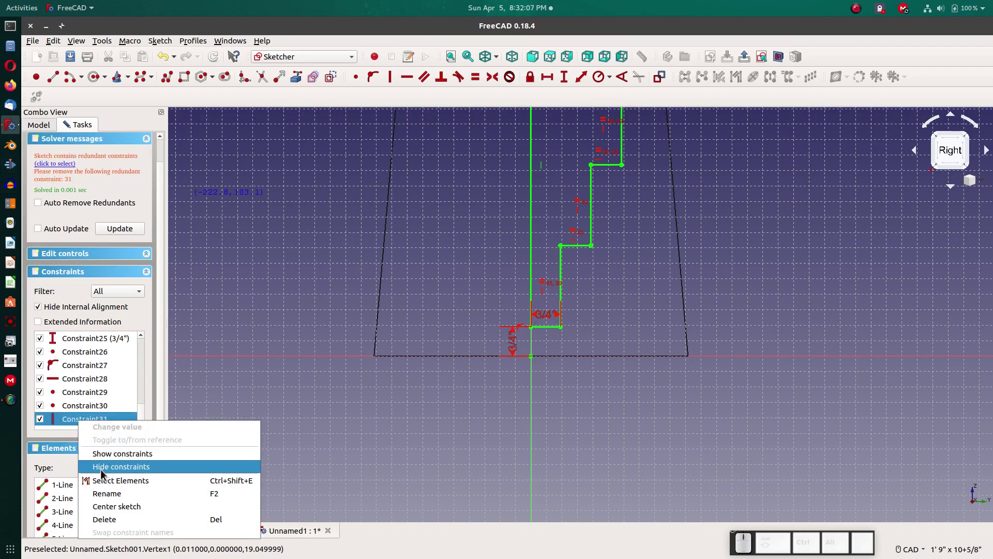
{"action": "left_click", "coordinate": [104, 519]}
{"action": "left_click", "coordinate": [347, 270]}
{"action": "scroll", "coordinate": [346, 270], "scroll_direction": "down", "scroll_amount": 4}
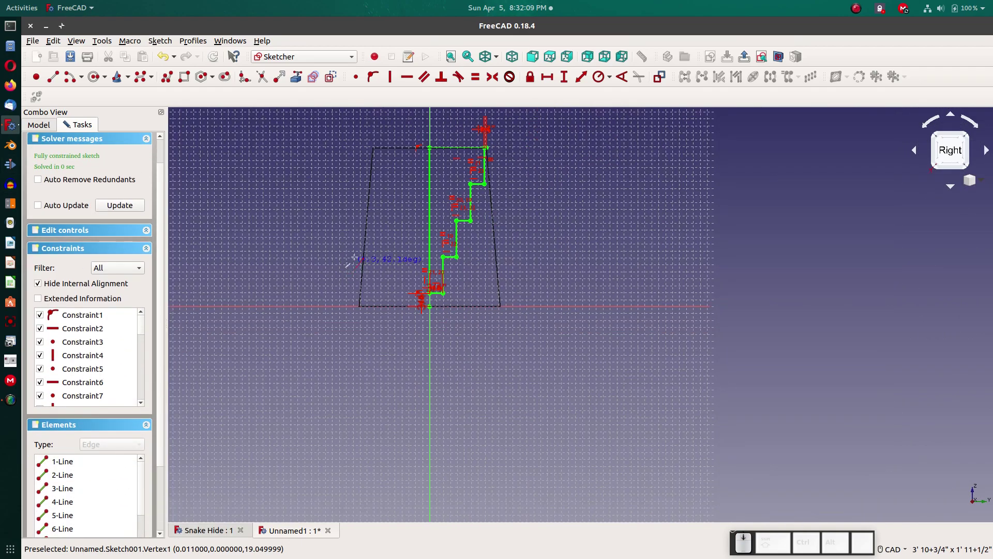
- Leave the line tool and finish the fully constrained staircase sketch
{"action": "middle_click_drag", "start_coordinate": [397, 221], "coordinate": [435, 294]}
{"action": "key", "text": "Escape"}
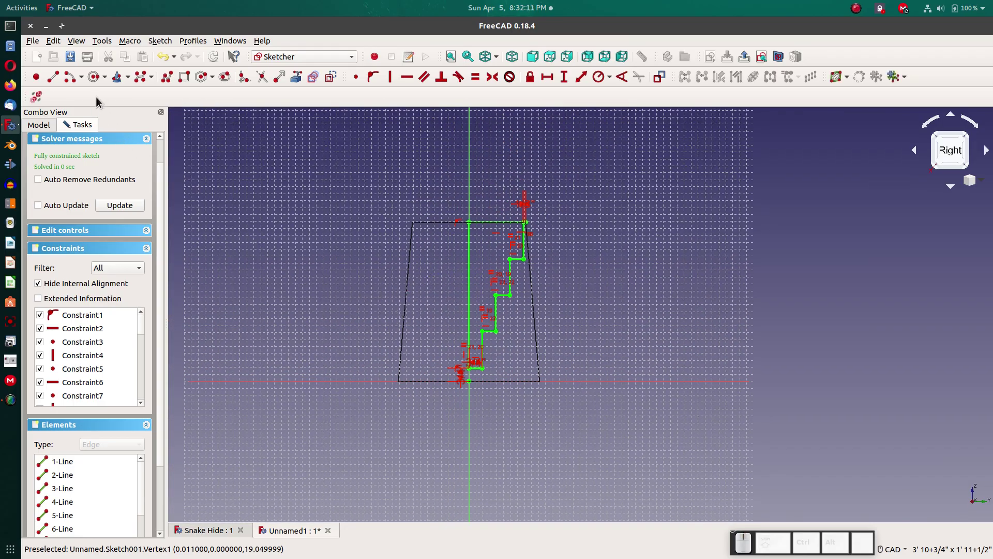
{"action": "mouse_move", "coordinate": [588, 311]}
{"action": "middle_mouse_down"}
{"action": "mouse_move", "coordinate": [525, 337]}
{"action": "mouse_move", "coordinate": [529, 388]}
{"action": "mouse_move", "coordinate": [517, 373]}
{"action": "middle_mouse_up"}
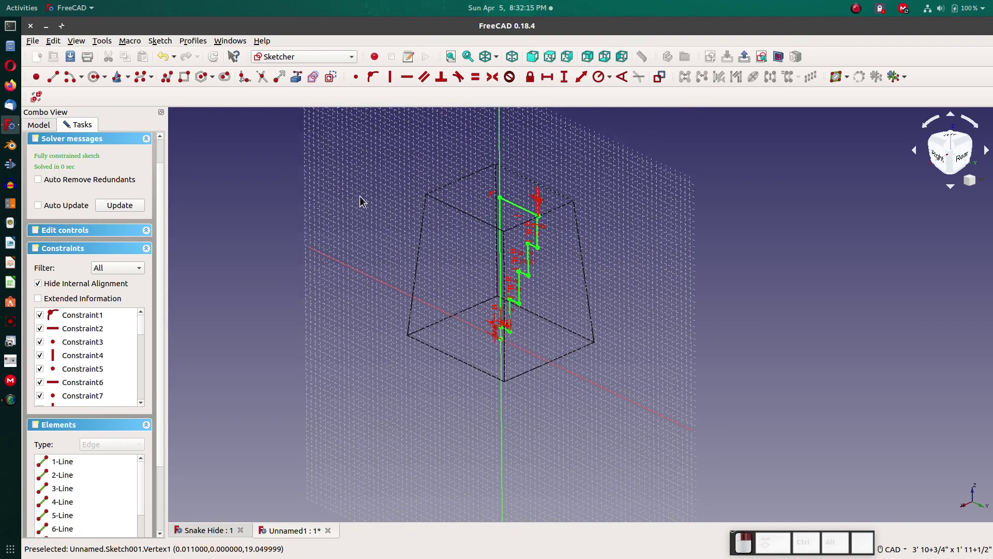
{"action": "scroll", "coordinate": [351, 200], "scroll_direction": "up", "scroll_amount": 2}
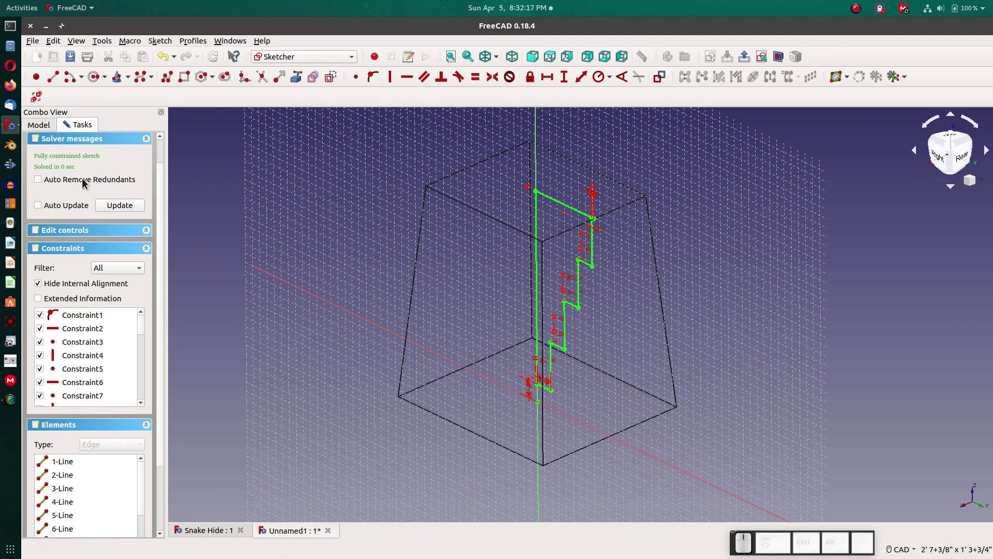
{"action": "scroll", "coordinate": [79, 137], "scroll_direction": "up", "scroll_amount": 3}
{"action": "left_click", "coordinate": [85, 146]}
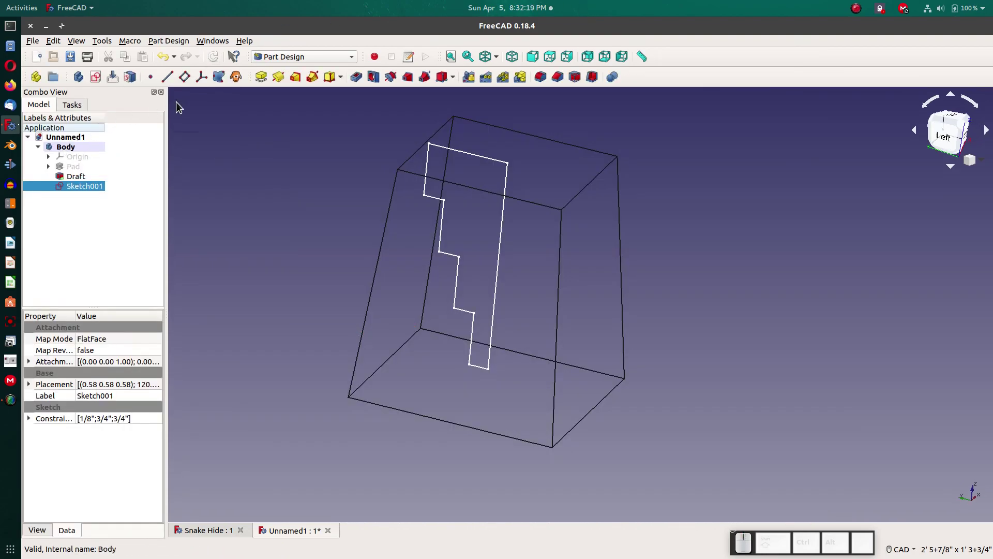
- Pocket the staircase profile with type Through all, and set the draw style back to Normal
{"action": "left_click", "coordinate": [362, 79]}
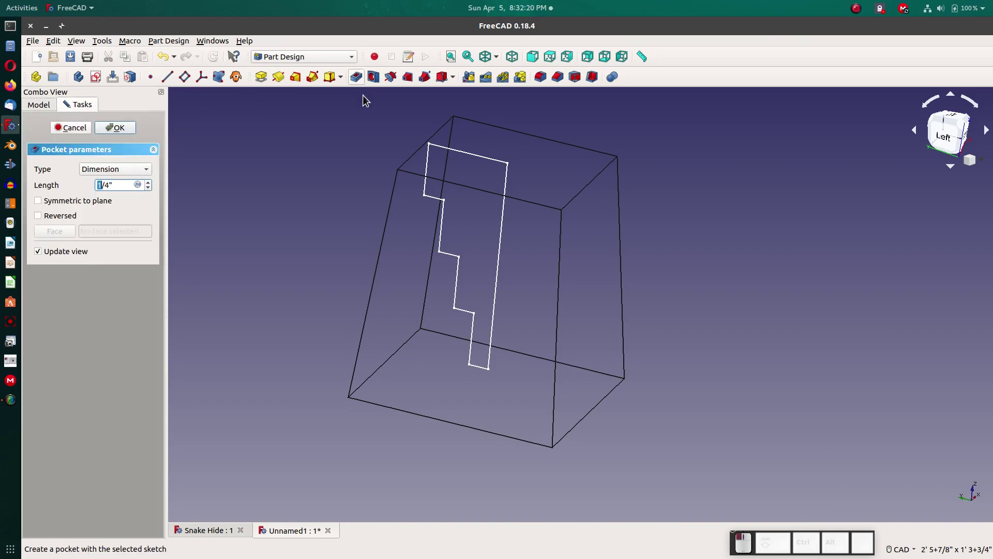
{"action": "left_click", "coordinate": [101, 169]}
{"action": "left_click", "coordinate": [103, 185]}
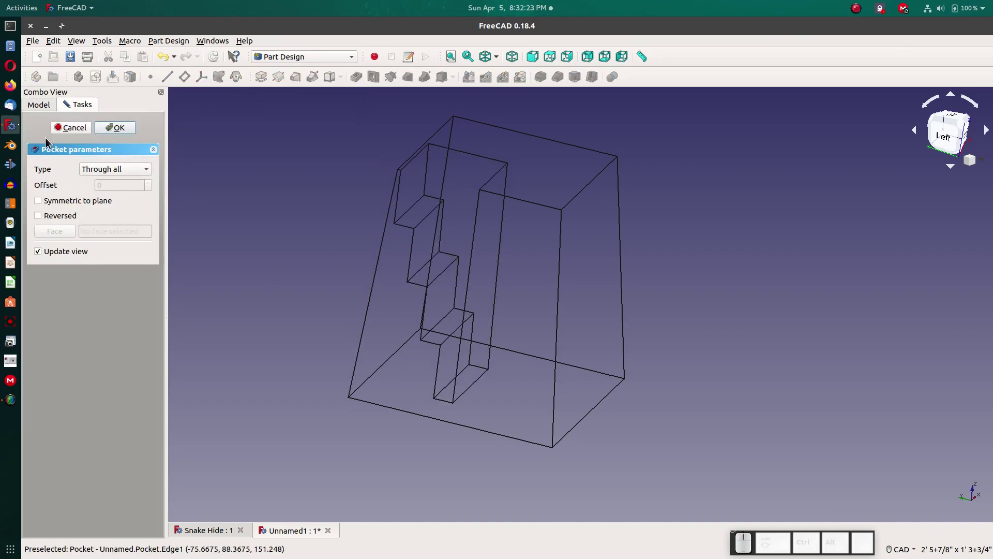
{"action": "left_click", "coordinate": [132, 131]}
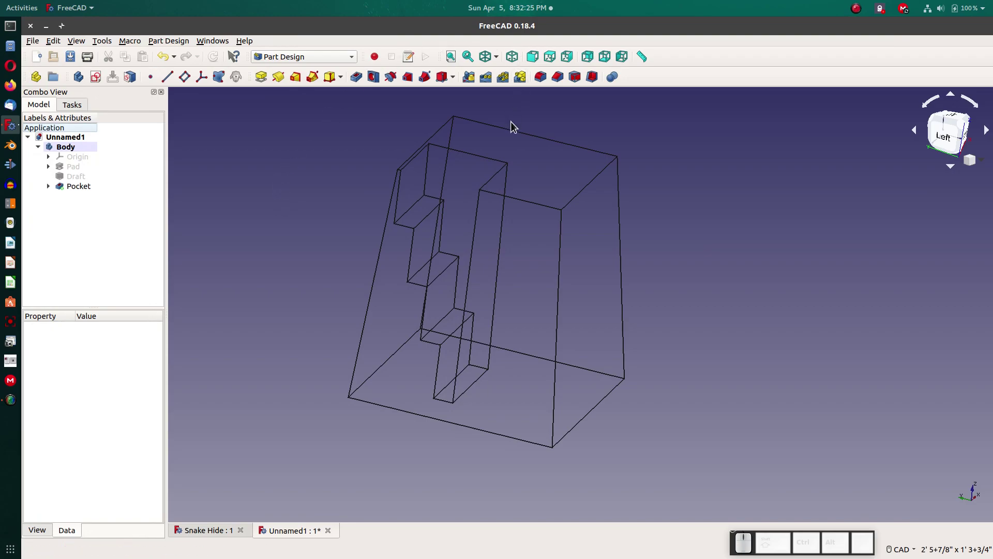
{"action": "left_click", "coordinate": [493, 56]}
{"action": "left_click", "coordinate": [494, 68]}
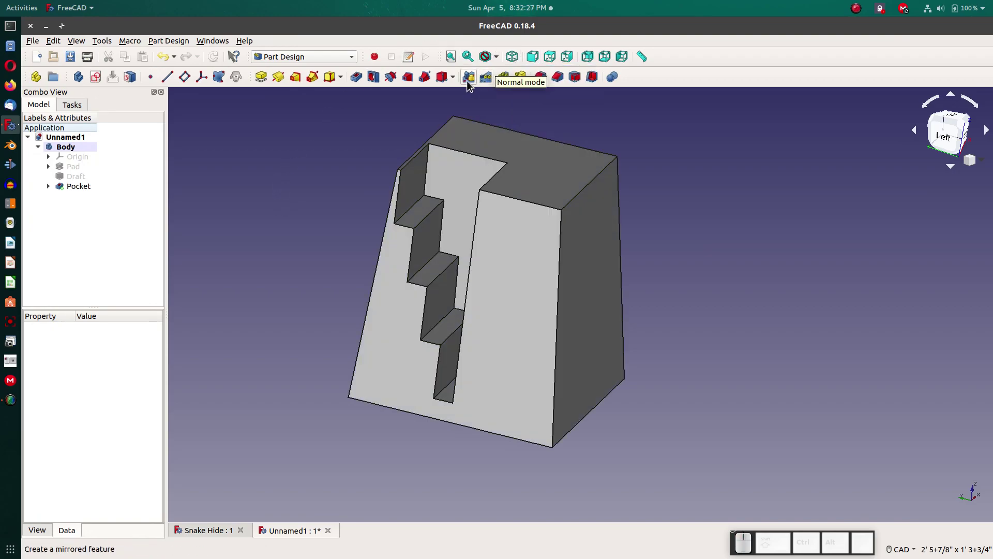
- Mirror the Pocket feature about the vertical sketch axis to get steps on both sides of the opening
{"action": "left_click", "coordinate": [469, 77]}
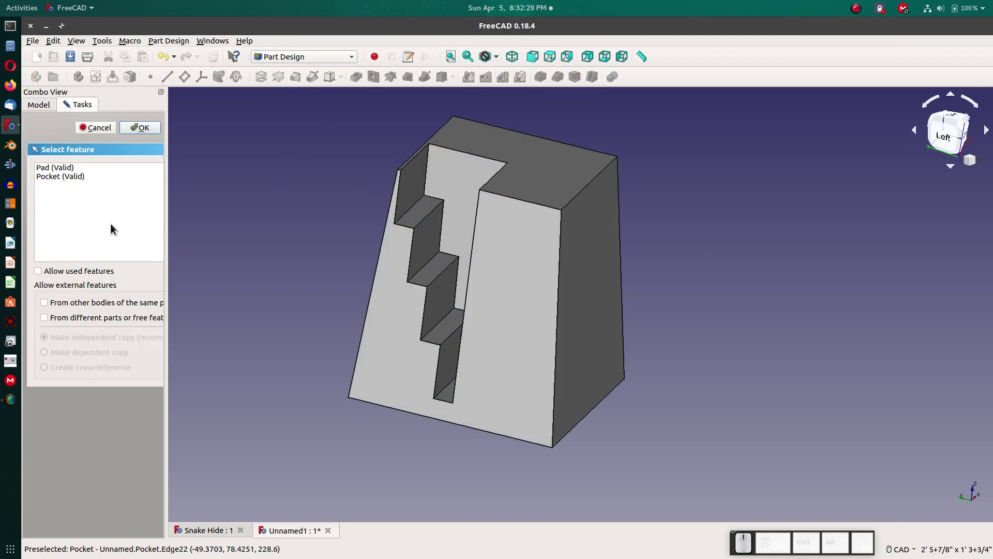
{"action": "left_click", "coordinate": [62, 176]}
{"action": "left_click", "coordinate": [137, 128]}
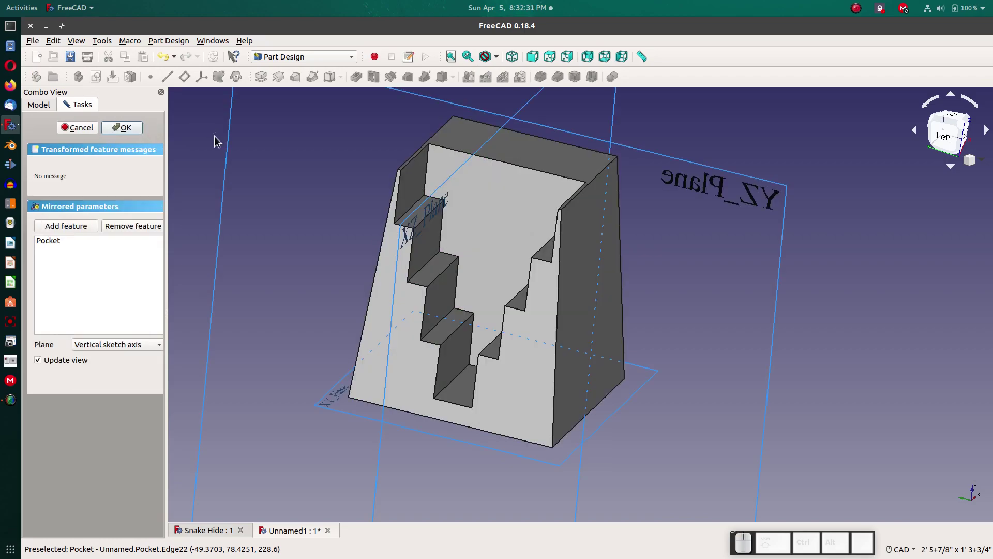
{"action": "left_click", "coordinate": [119, 130]}
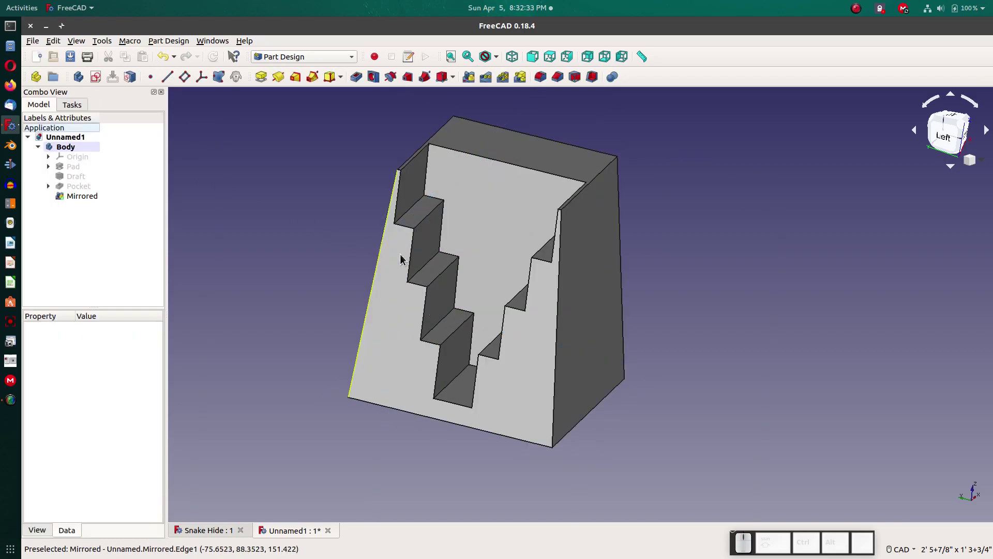
{"action": "scroll", "coordinate": [488, 261], "scroll_direction": "up", "scroll_amount": 3}
{"action": "left_click", "coordinate": [489, 260]}
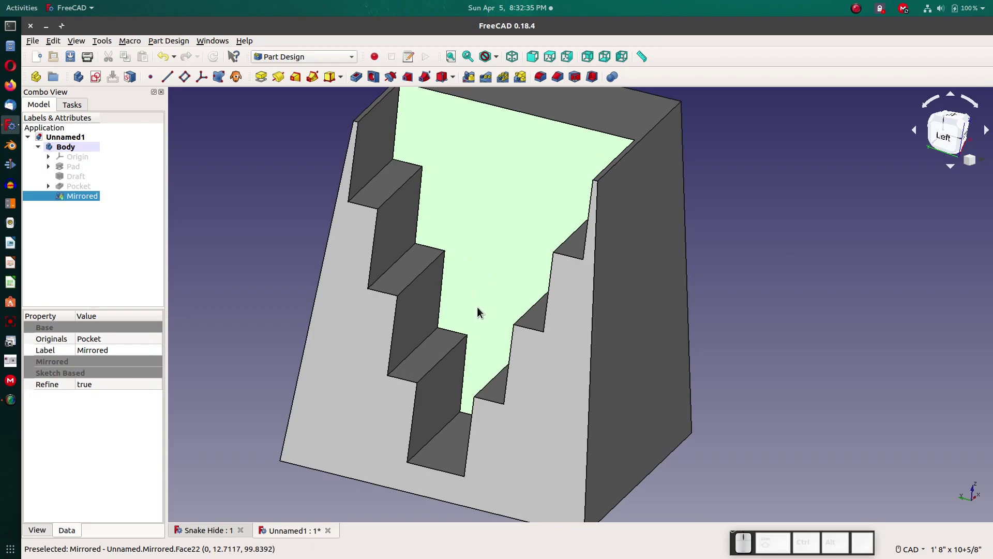
{"action": "left_click", "coordinate": [558, 77]}
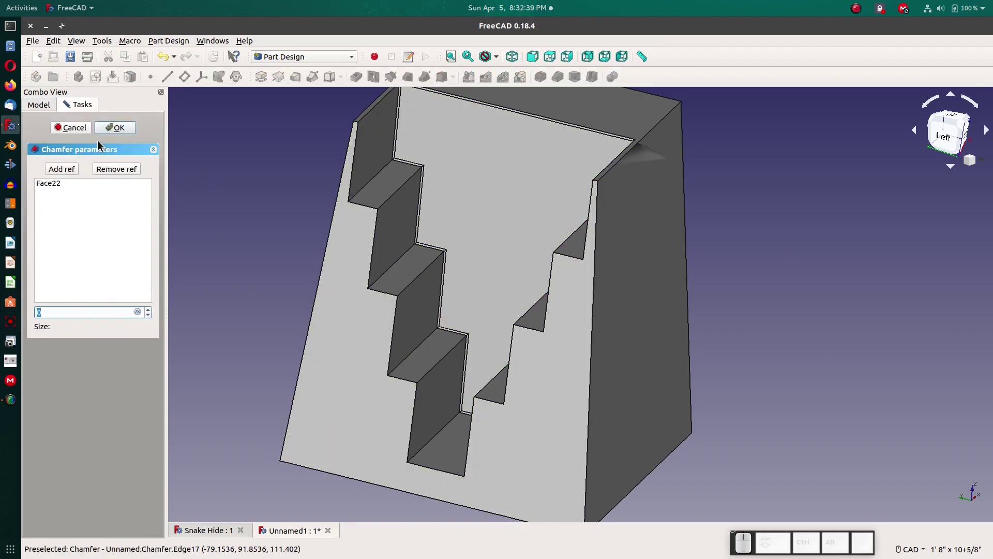
{"action": "left_click", "coordinate": [76, 129]}
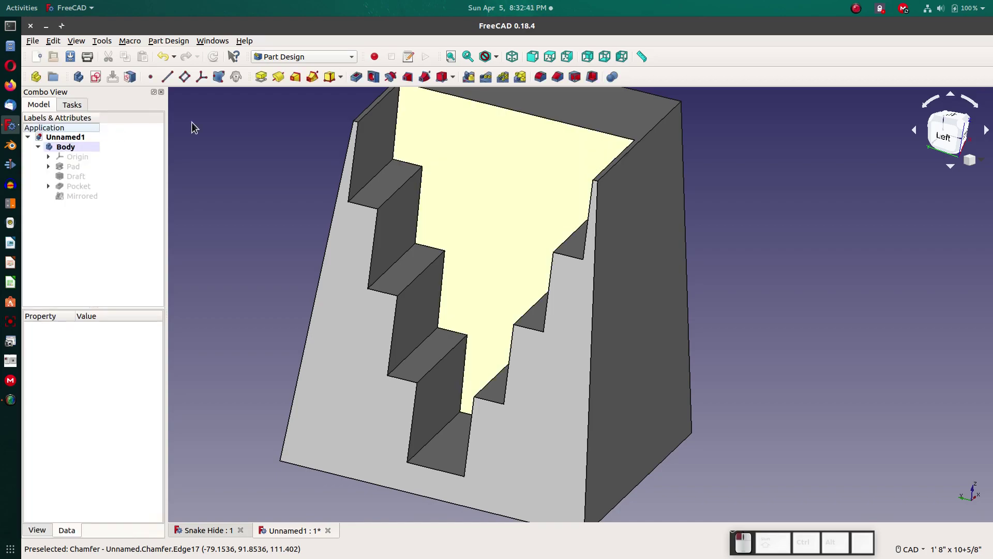
- Draft the back wall of the stepped recess by 5 degrees, using the bottom tread face as neutral plane and without reversing the pull direction
{"action": "left_click", "coordinate": [546, 142]}
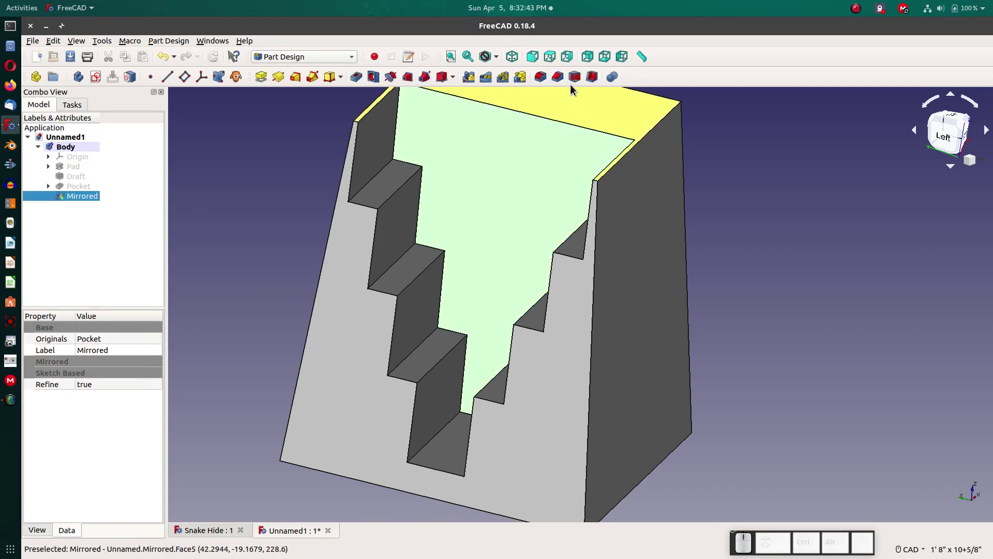
{"action": "left_click", "coordinate": [575, 78]}
{"action": "type", "text": "5"}
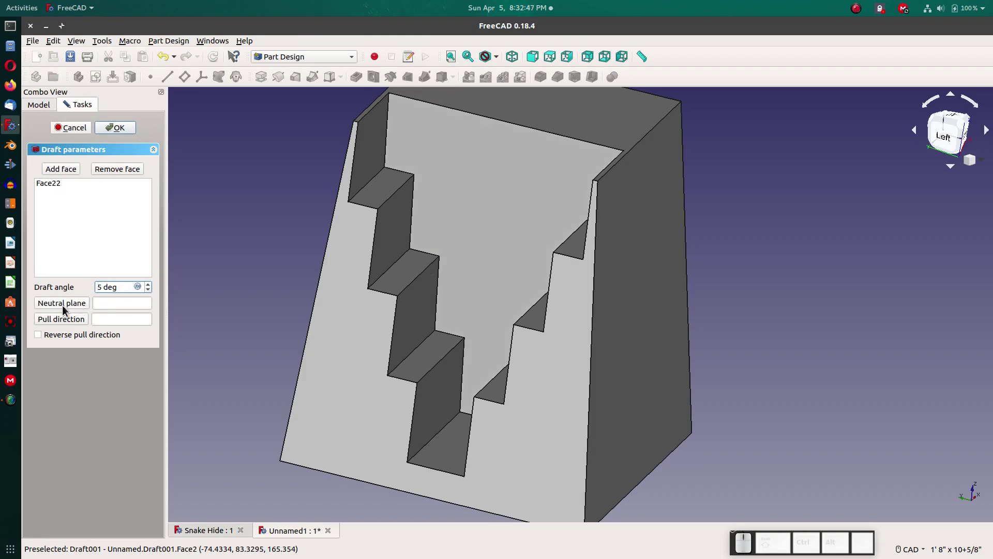
{"action": "left_click", "coordinate": [38, 334]}
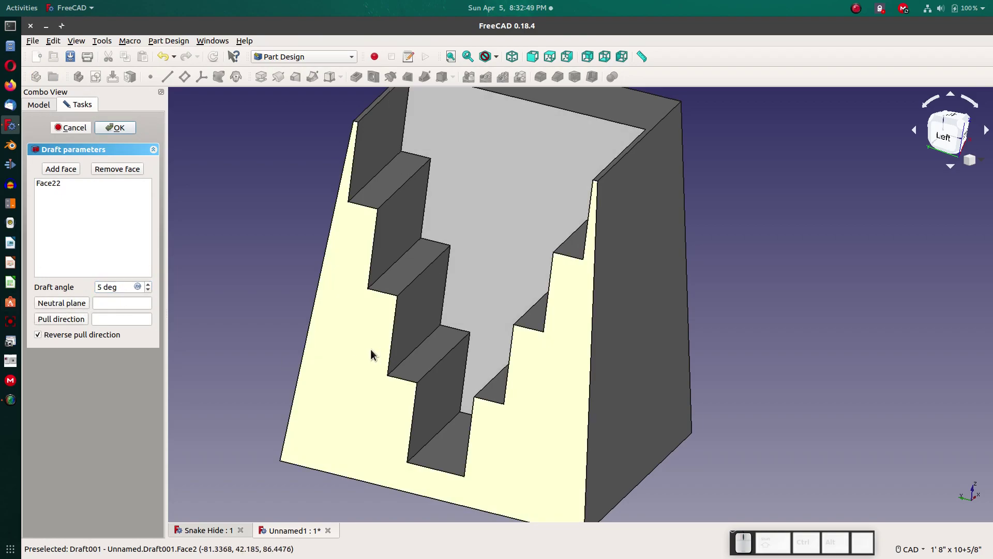
{"action": "left_click", "coordinate": [61, 303]}
{"action": "left_click", "coordinate": [453, 460]}
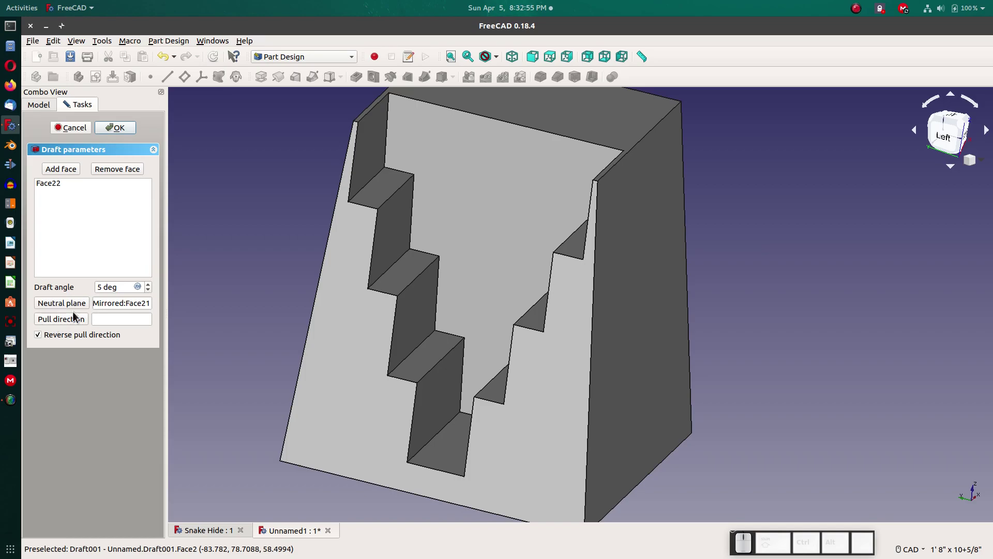
{"action": "left_click", "coordinate": [37, 335]}
{"action": "middle_click_drag", "start_coordinate": [374, 338], "coordinate": [525, 198]}
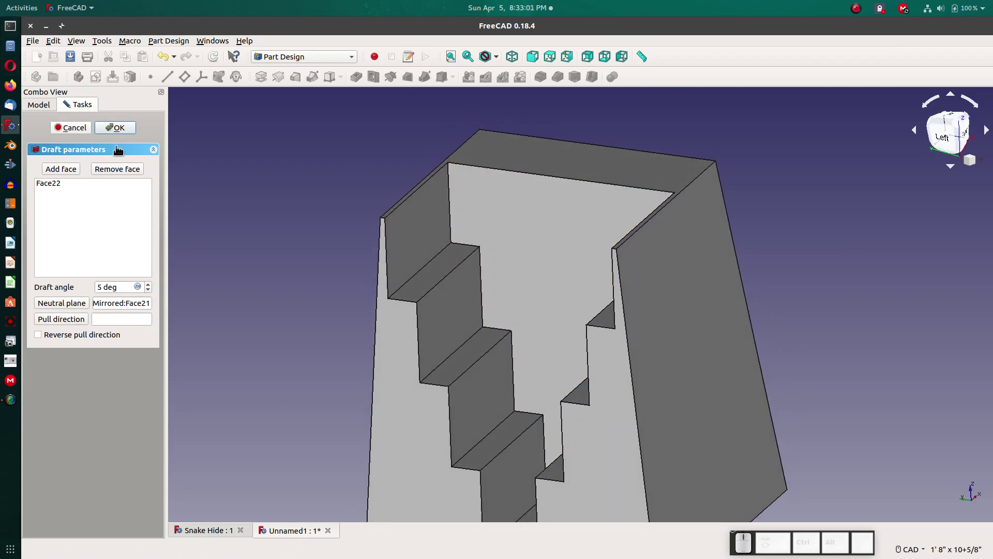
{"action": "left_click", "coordinate": [115, 127]}
- Inspect the drafted recess, its front face and the height of the lowest step from several angles
{"action": "middle_click_drag", "start_coordinate": [446, 267], "coordinate": [403, 364]}
{"action": "middle_click_drag", "start_coordinate": [415, 338], "coordinate": [486, 350]}
{"action": "left_click", "coordinate": [486, 350]}
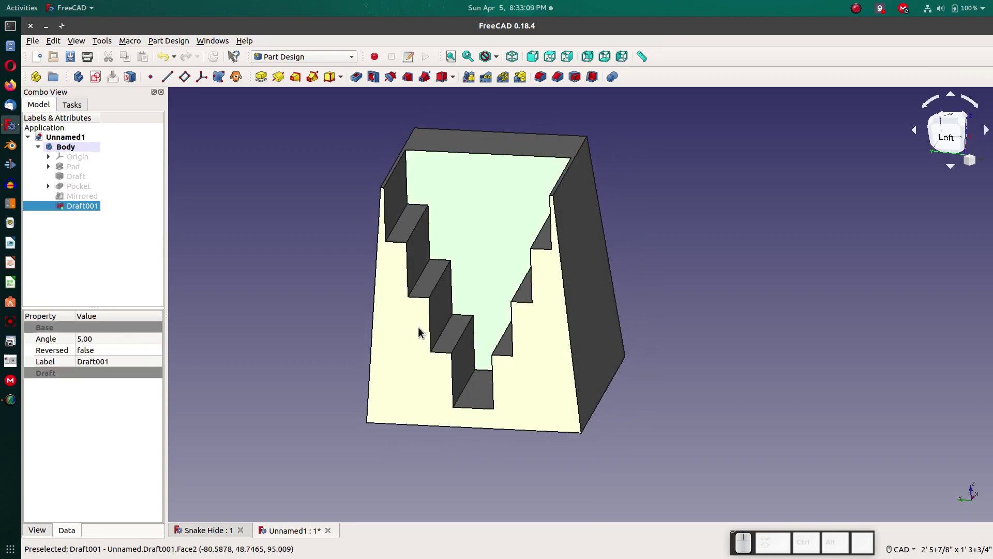
{"action": "scroll", "coordinate": [533, 383], "scroll_direction": "up", "scroll_amount": 4}
{"action": "middle_click_drag", "start_coordinate": [554, 389], "coordinate": [523, 390]}
{"action": "left_click", "coordinate": [523, 390]}
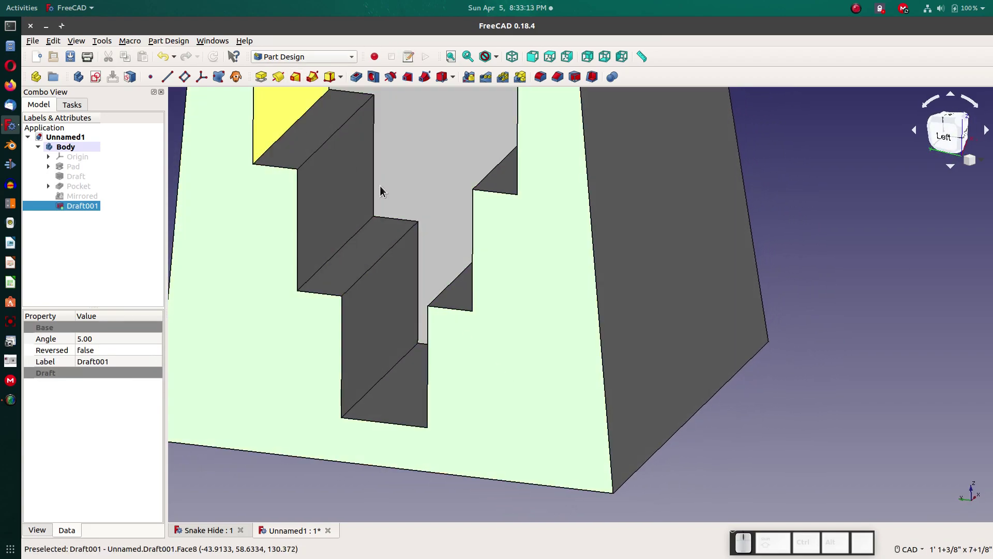
{"action": "scroll", "coordinate": [486, 284], "scroll_direction": "down", "scroll_amount": 5}
{"action": "mouse_move", "coordinate": [486, 283]}
{"action": "middle_mouse_down"}
{"action": "mouse_move", "coordinate": [466, 408]}
{"action": "mouse_move", "coordinate": [500, 283]}
{"action": "middle_mouse_up"}
{"action": "scroll", "coordinate": [499, 282], "scroll_direction": "up", "scroll_amount": 5}
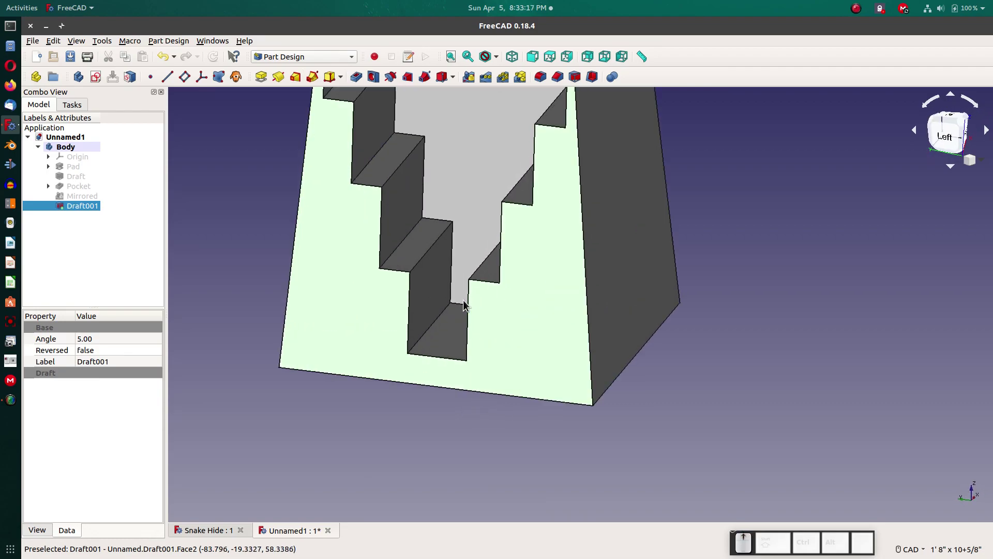
- Edit the Pocket's staircase sketch, set the vertical distance from the origin to the bottom tread to 2 inches, and close the sketch
{"action": "right_click", "coordinate": [453, 322]}
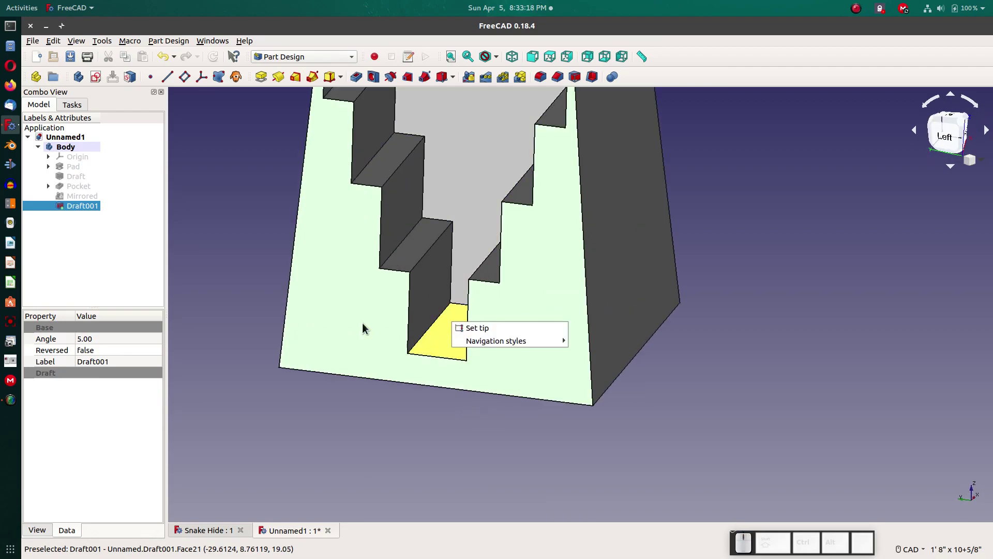
{"action": "left_click", "coordinate": [50, 196]}
{"action": "left_click", "coordinate": [47, 185]}
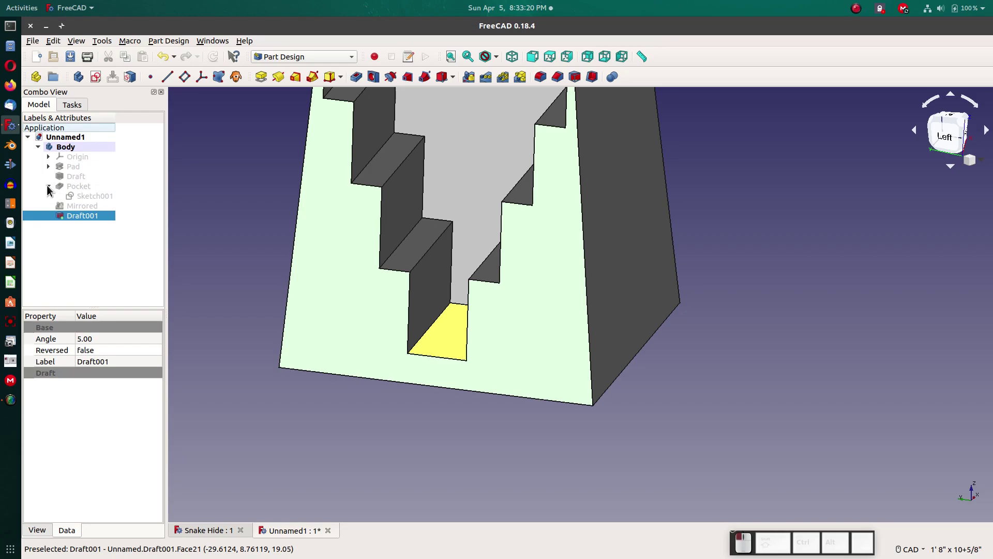
{"action": "right_click", "coordinate": [88, 197]}
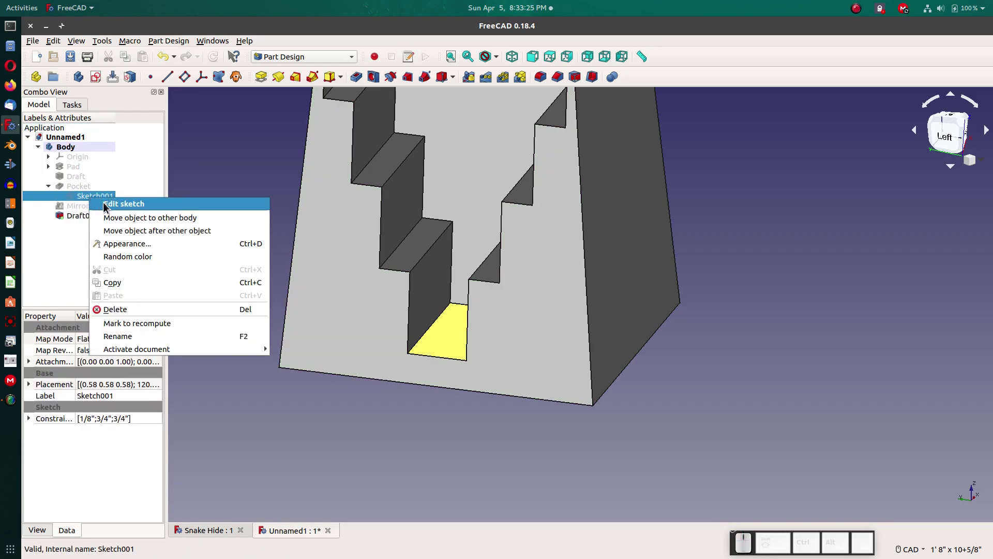
{"action": "left_click", "coordinate": [124, 204]}
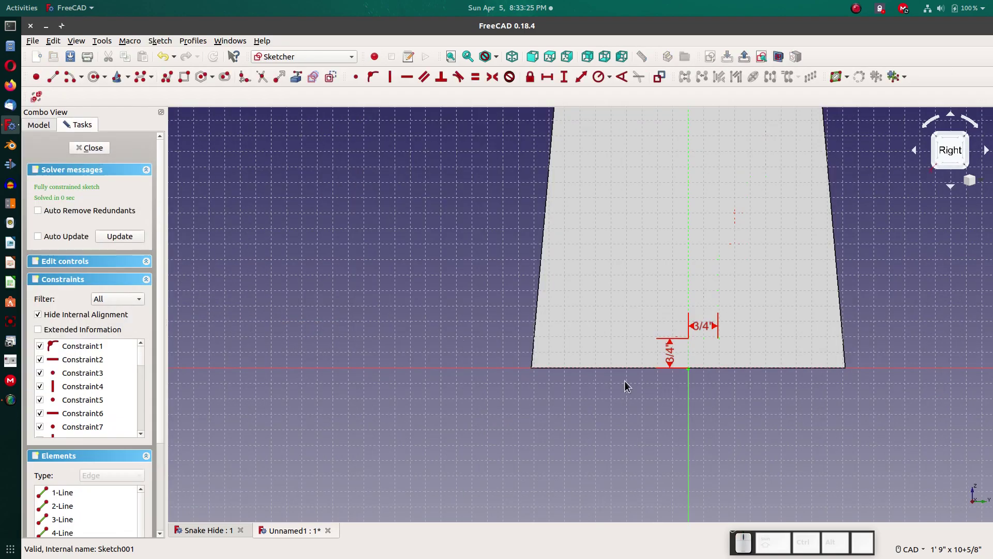
{"action": "double_click", "coordinate": [671, 357]}
{"action": "key", "text": "Delete"}
{"action": "key", "text": "Delete"}
{"action": "left_click", "coordinate": [571, 316]}
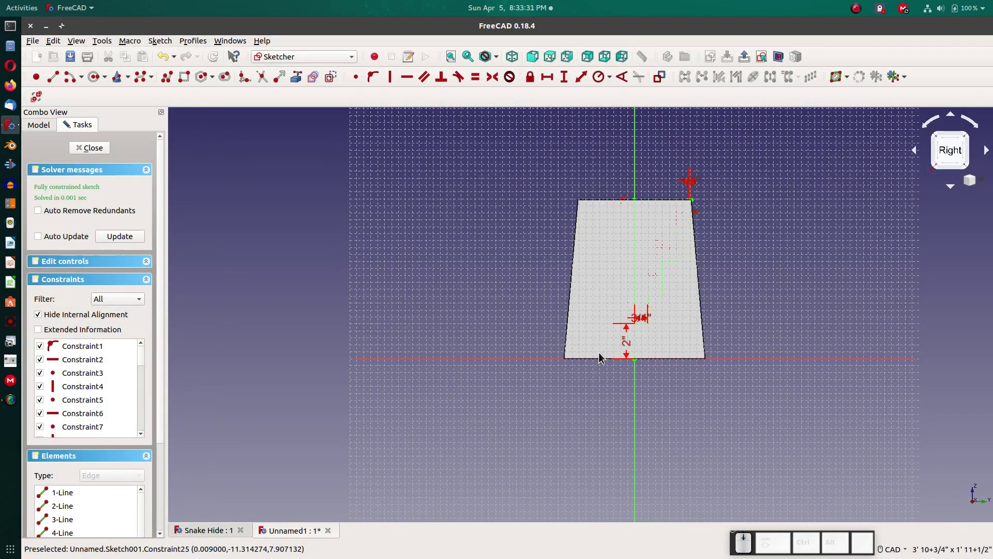
{"action": "left_click", "coordinate": [89, 148]}
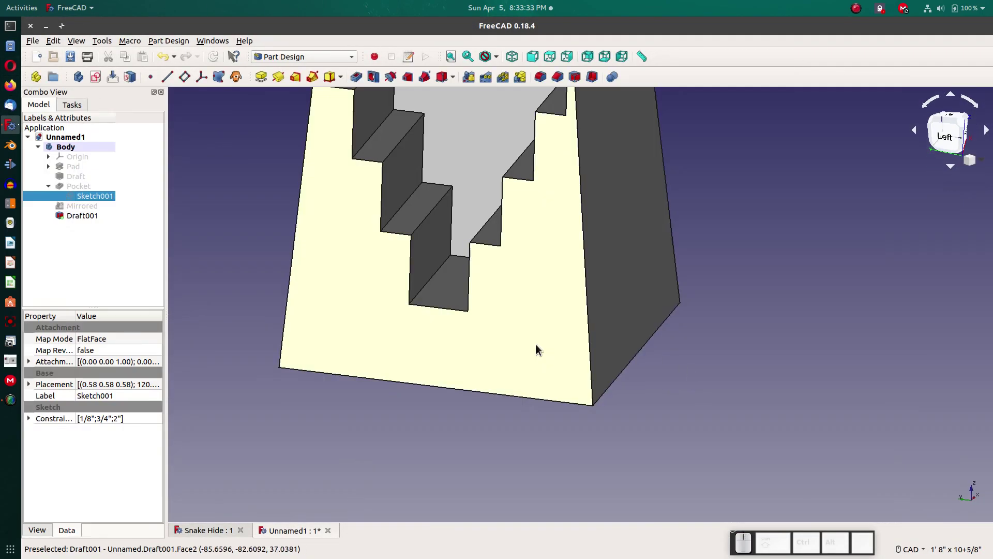
- Create a new sketch on the block's stepped front face and close it without drawing anything
{"action": "scroll", "coordinate": [536, 344], "scroll_direction": "down", "scroll_amount": 5}
{"action": "left_click", "coordinate": [544, 342]}
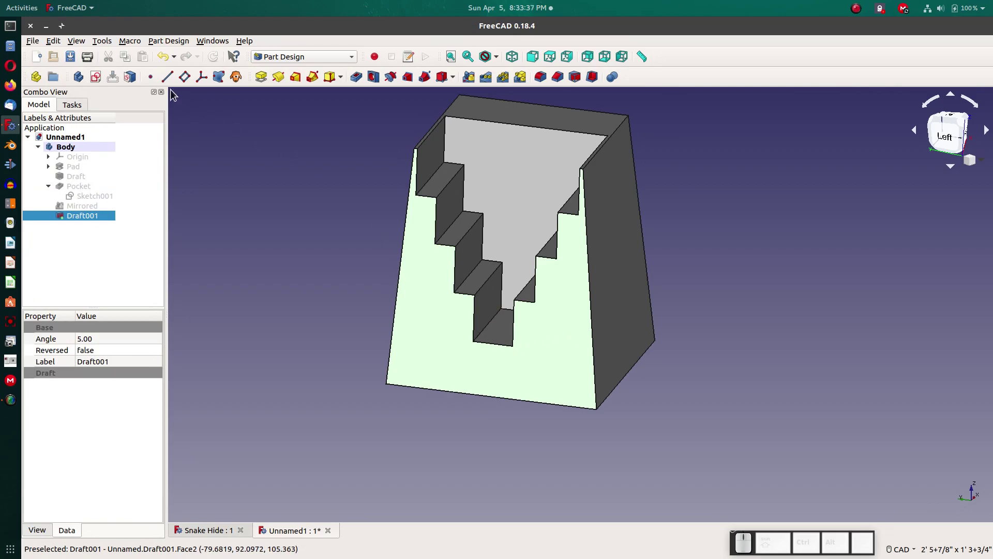
{"action": "left_click", "coordinate": [95, 76]}
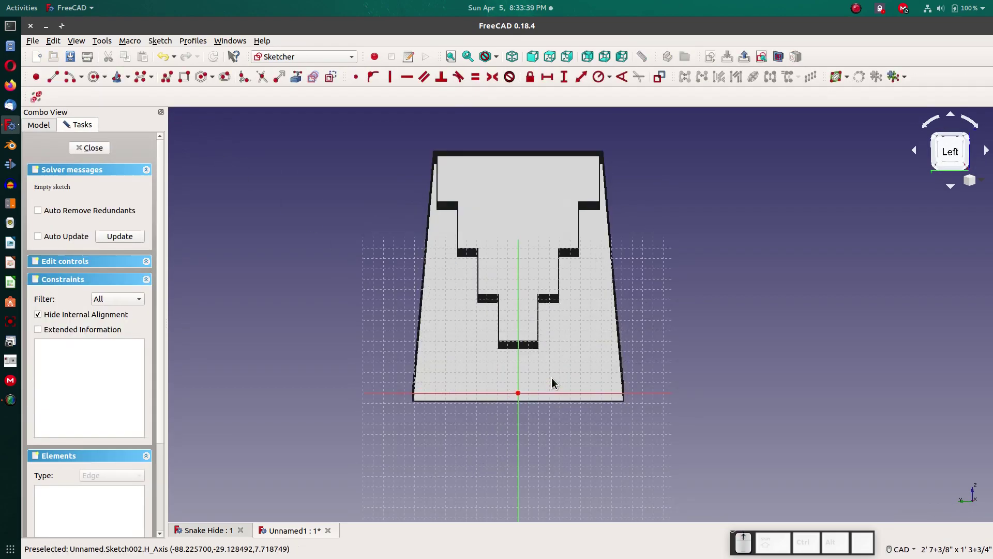
{"action": "scroll", "coordinate": [552, 382], "scroll_direction": "up", "scroll_amount": 4}
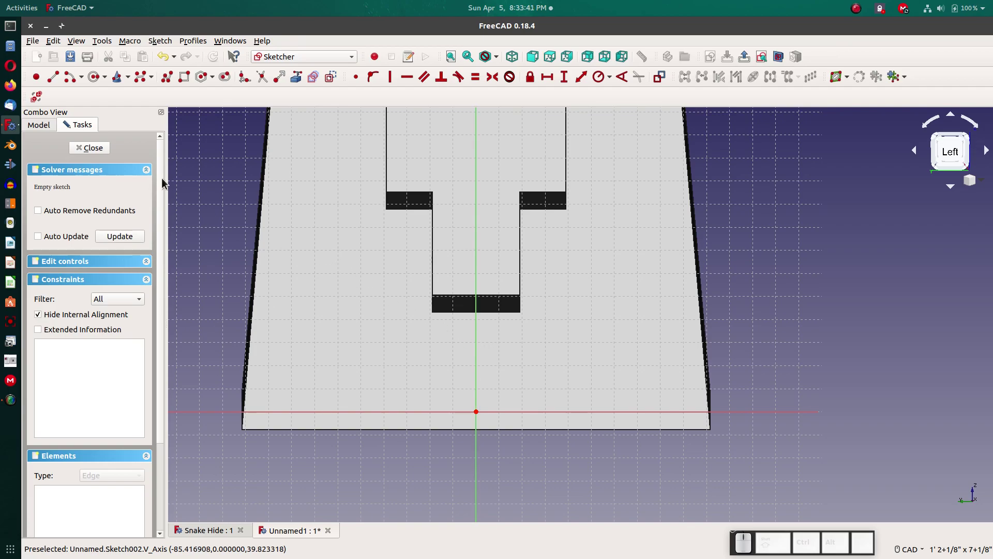
{"action": "left_click", "coordinate": [89, 149]}
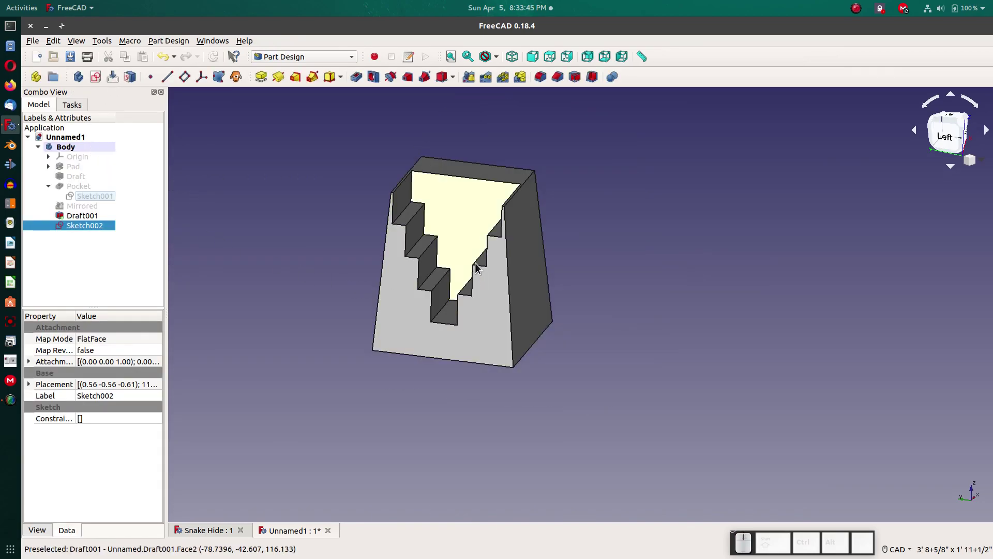
{"action": "scroll", "coordinate": [461, 219], "scroll_direction": "up", "scroll_amount": 4}
{"action": "scroll", "coordinate": [461, 223], "scroll_direction": "down", "scroll_amount": 3}
{"action": "middle_click_drag", "start_coordinate": [461, 349], "coordinate": [435, 274]}
{"action": "left_click", "coordinate": [435, 275]}
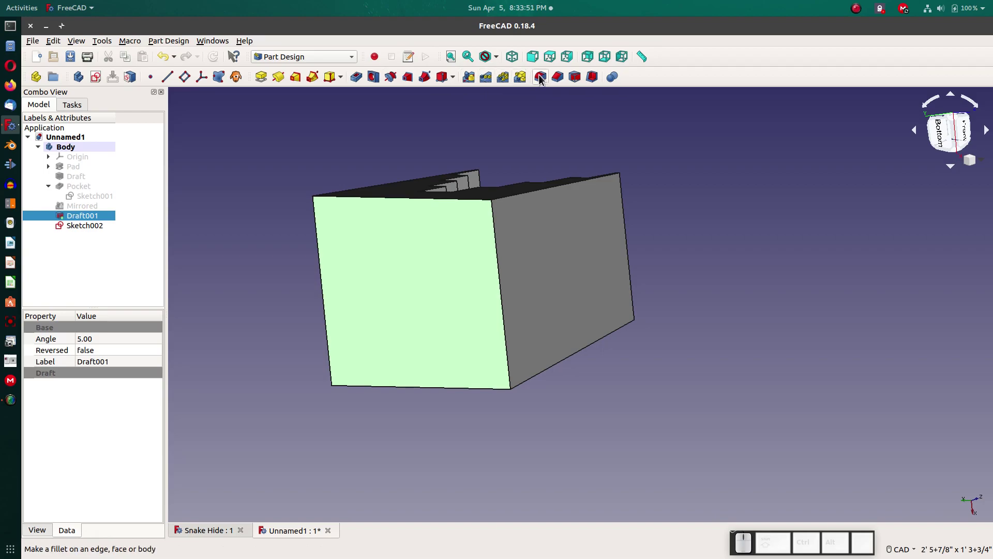
{"action": "left_click", "coordinate": [592, 77]}
{"action": "middle_click_drag", "start_coordinate": [447, 284], "coordinate": [505, 258]}
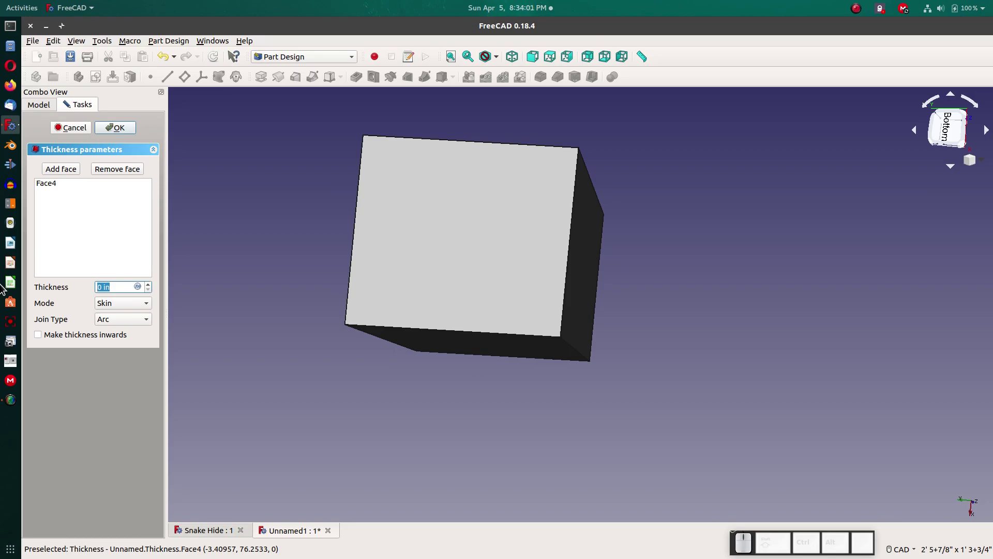
{"action": "type", "text": "0.1"}
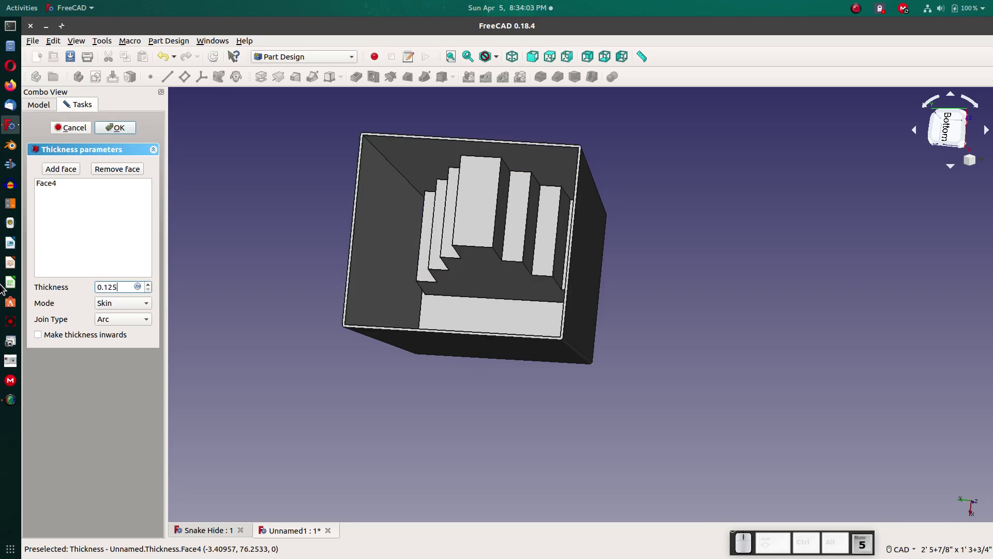
{"action": "type", "text": "25"}
{"action": "left_click", "coordinate": [129, 127]}
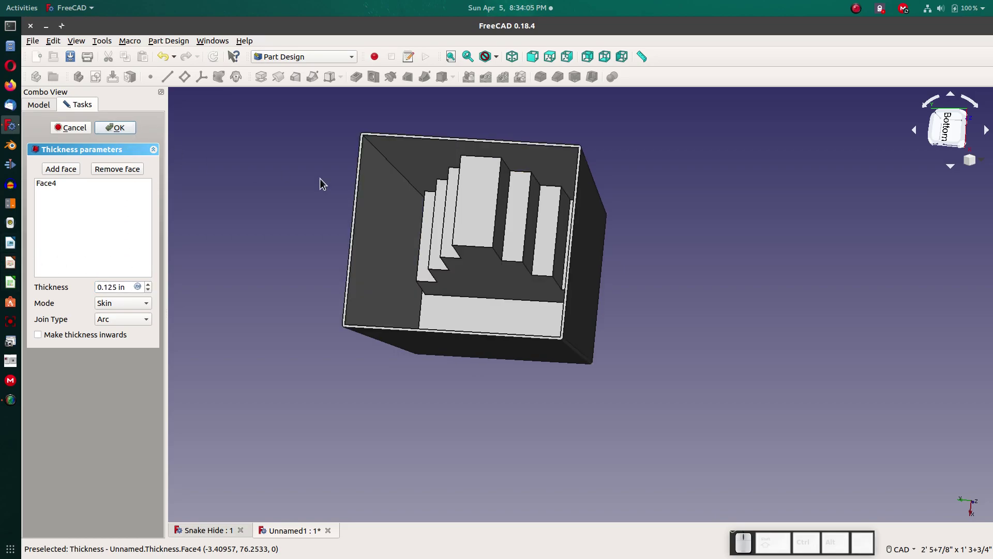
{"action": "left_click", "coordinate": [555, 311]}
{"action": "middle_click_drag", "start_coordinate": [487, 225], "coordinate": [521, 418]}
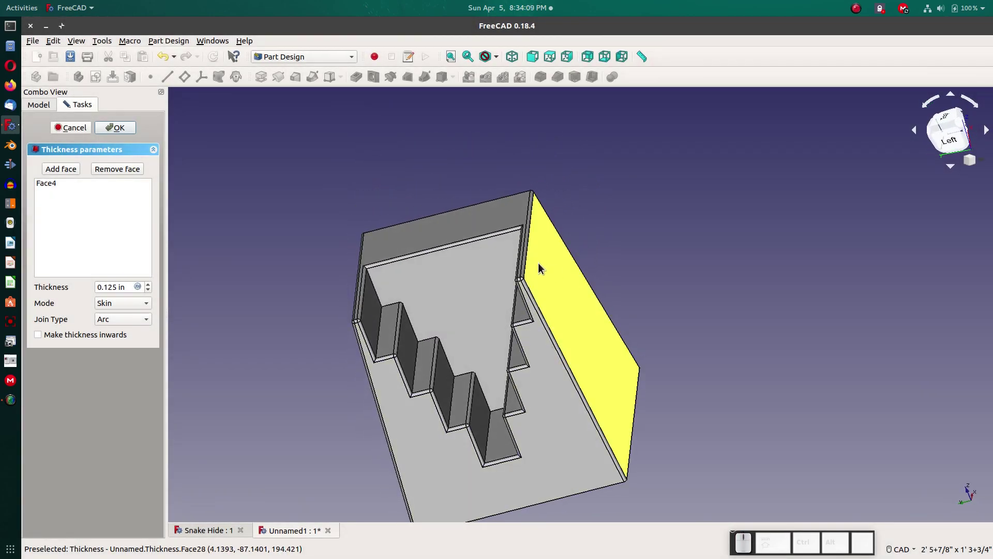
{"action": "scroll", "coordinate": [538, 266], "scroll_direction": "up", "scroll_amount": 10}
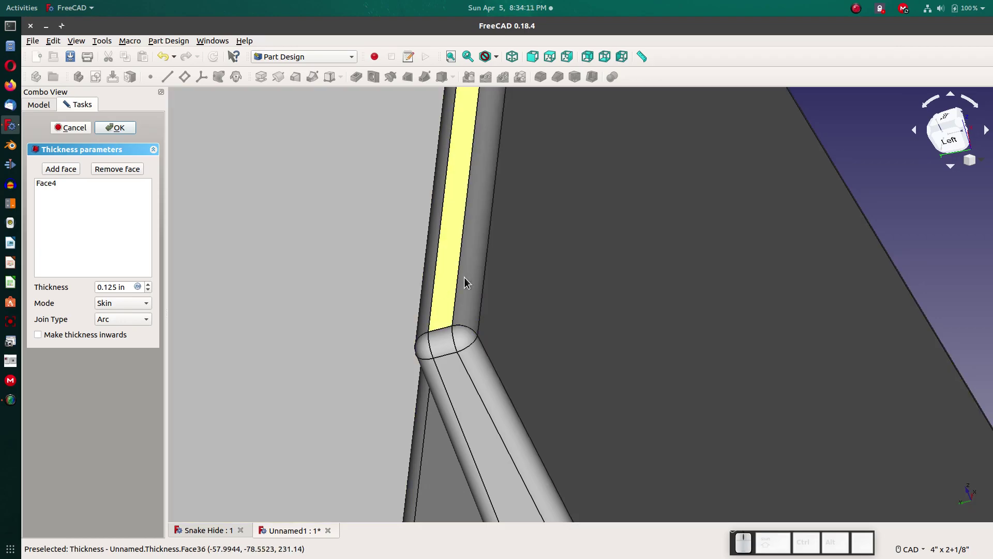
{"action": "left_click", "coordinate": [60, 128]}
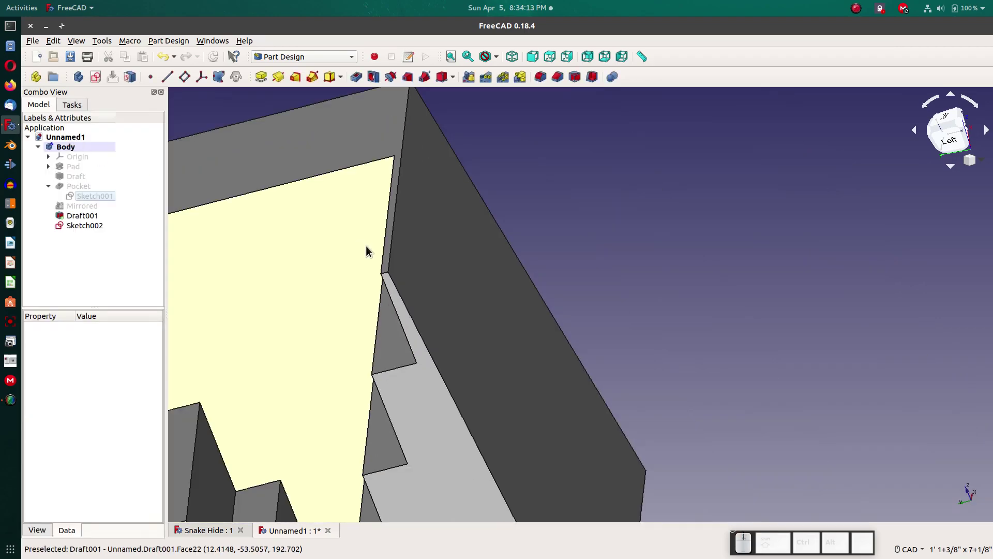
- Edit the Pocket's staircase sketch, set the short horizontal distance between the staircase's top end and the block's upper corner to 3/8 inch, and close it
{"action": "scroll", "coordinate": [366, 248], "scroll_direction": "down", "scroll_amount": 10}
{"action": "middle_click_drag", "start_coordinate": [261, 281], "coordinate": [248, 318]}
{"action": "scroll", "coordinate": [362, 248], "scroll_direction": "up", "scroll_amount": 8}
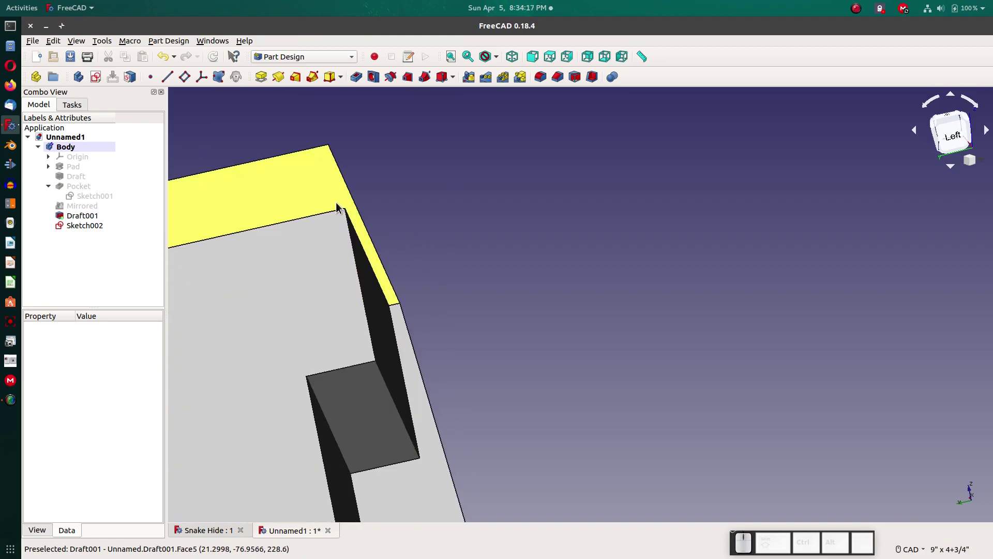
{"action": "right_click", "coordinate": [71, 196]}
{"action": "left_click", "coordinate": [102, 203]}
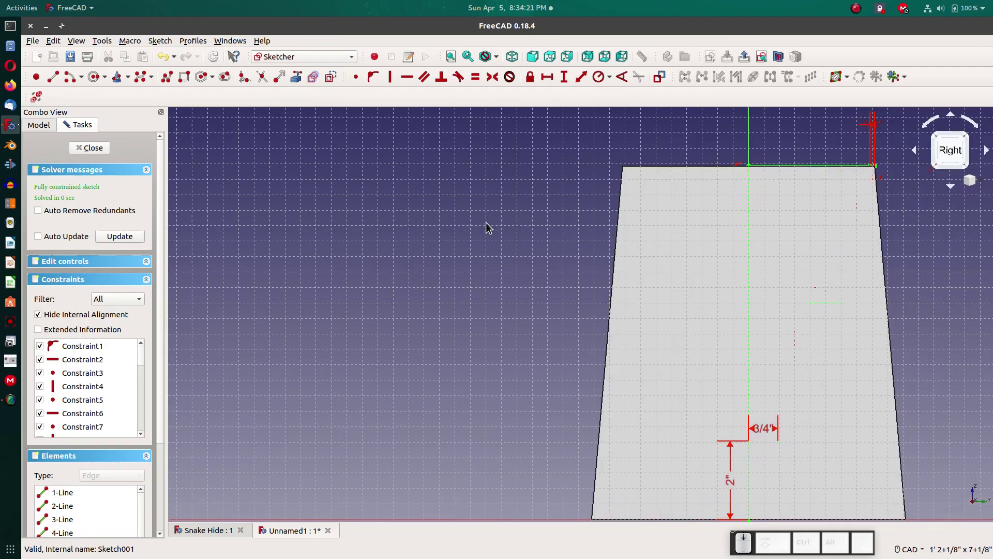
{"action": "scroll", "coordinate": [486, 222], "scroll_direction": "down", "scroll_amount": 3}
{"action": "scroll", "coordinate": [654, 157], "scroll_direction": "up", "scroll_amount": 5}
{"action": "double_click", "coordinate": [652, 151]}
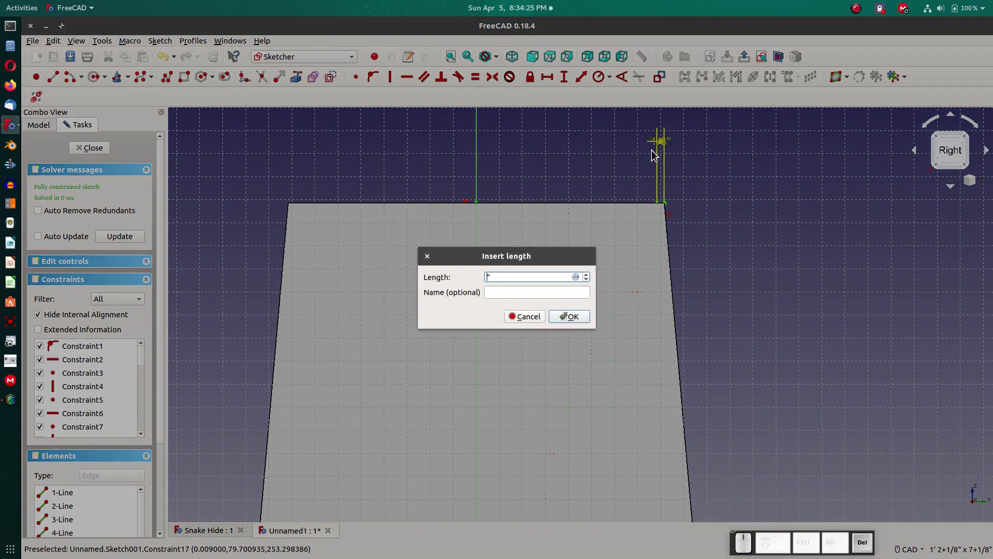
{"action": "type", "text": ".3"}
{"action": "key", "text": "Return"}
{"action": "left_click", "coordinate": [86, 148]}
- Shell the body with Thickness, opening the bottom face and using a 0.125 in wall, Skin mode and Arc joins
{"action": "mouse_move", "coordinate": [570, 263]}
{"action": "middle_mouse_down"}
{"action": "mouse_move", "coordinate": [482, 295]}
{"action": "mouse_move", "coordinate": [419, 154]}
{"action": "middle_mouse_up"}
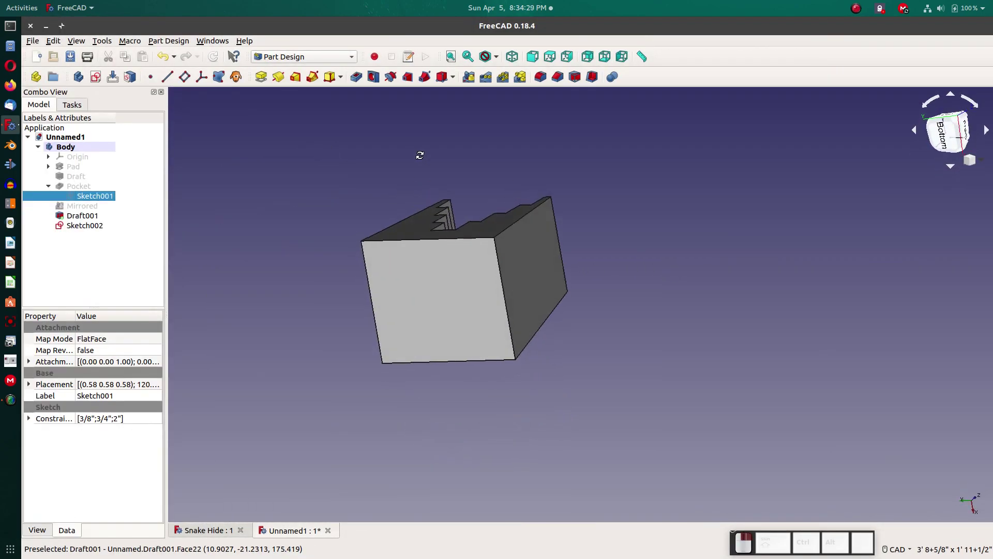
{"action": "left_click", "coordinate": [448, 247]}
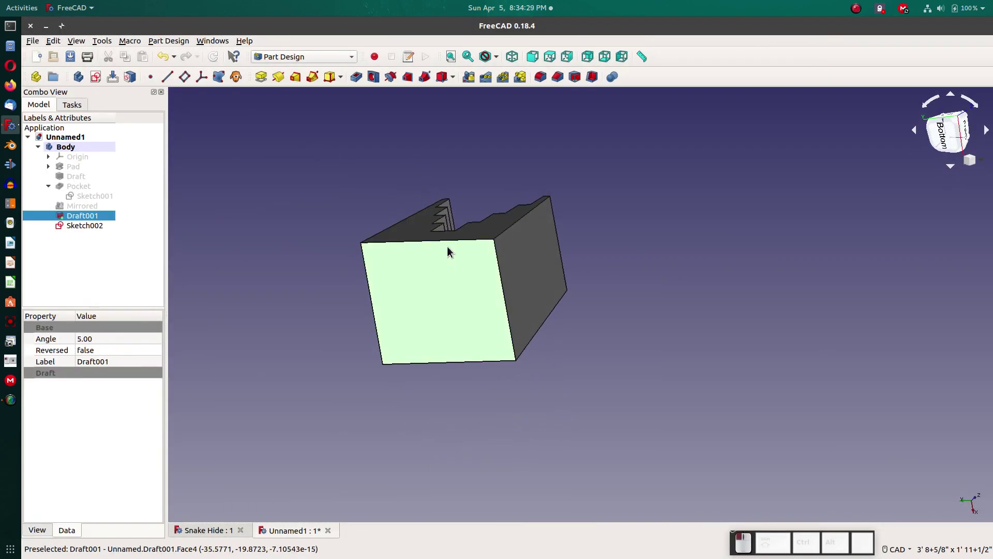
{"action": "left_click", "coordinate": [591, 77]}
{"action": "type", "text": ".15"}
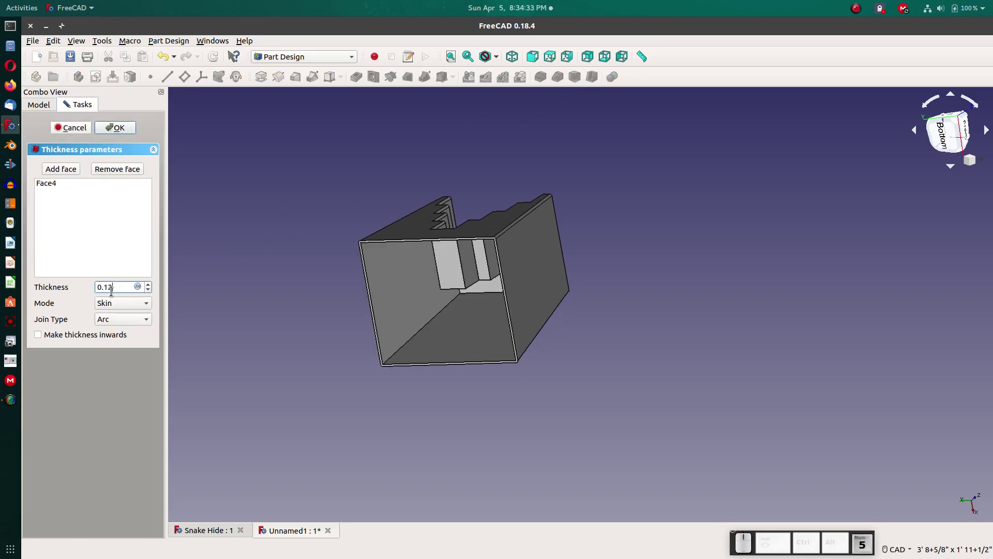
{"action": "left_click", "coordinate": [116, 130]}
- Create a sketch on the stepped front face and draw a rectangle beside the lowest step, extending past the face's bottom edge
{"action": "middle_click_drag", "start_coordinate": [496, 393], "coordinate": [480, 377]}
{"action": "left_click", "coordinate": [480, 377]}
{"action": "left_click", "coordinate": [95, 77]}
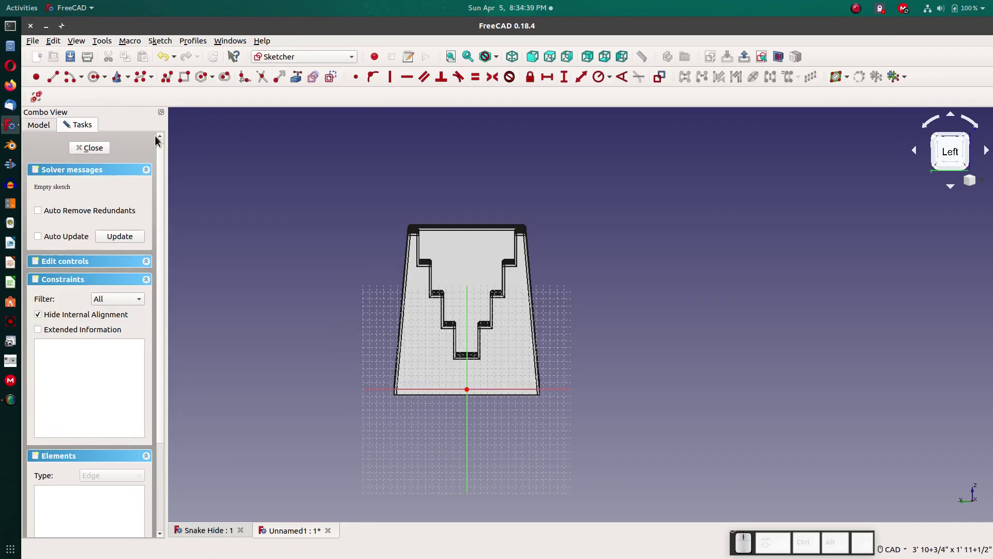
{"action": "scroll", "coordinate": [473, 368], "scroll_direction": "up", "scroll_amount": 5}
{"action": "left_click", "coordinate": [184, 77]}
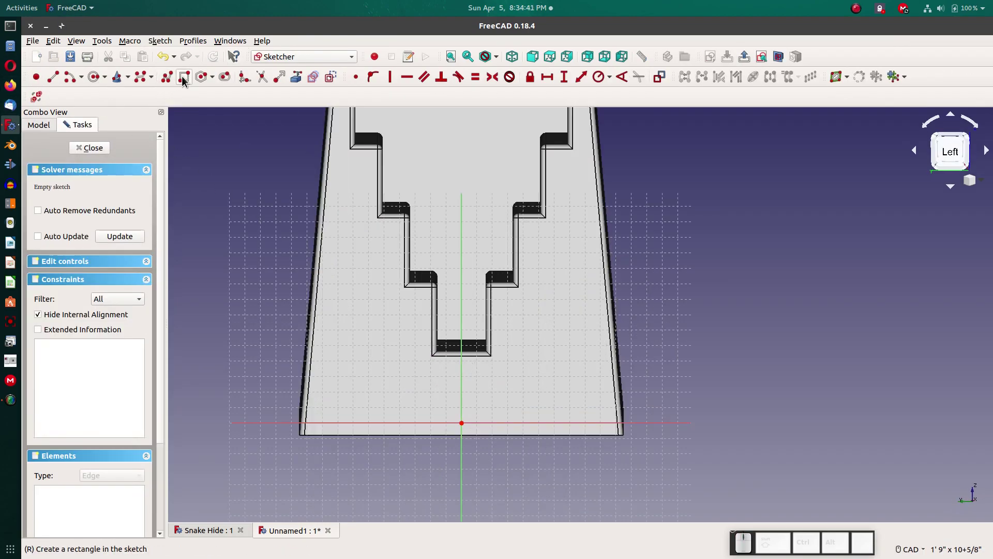
{"action": "left_click", "coordinate": [327, 335]}
{"action": "left_click", "coordinate": [403, 479]}
{"action": "key", "text": "Escape"}
- Reference the front face's bottom edge as external geometry, constrain the rectangle's inner lower corner onto it, and enlarge the rectangle
{"action": "left_click", "coordinate": [296, 77]}
{"action": "left_click", "coordinate": [420, 436]}
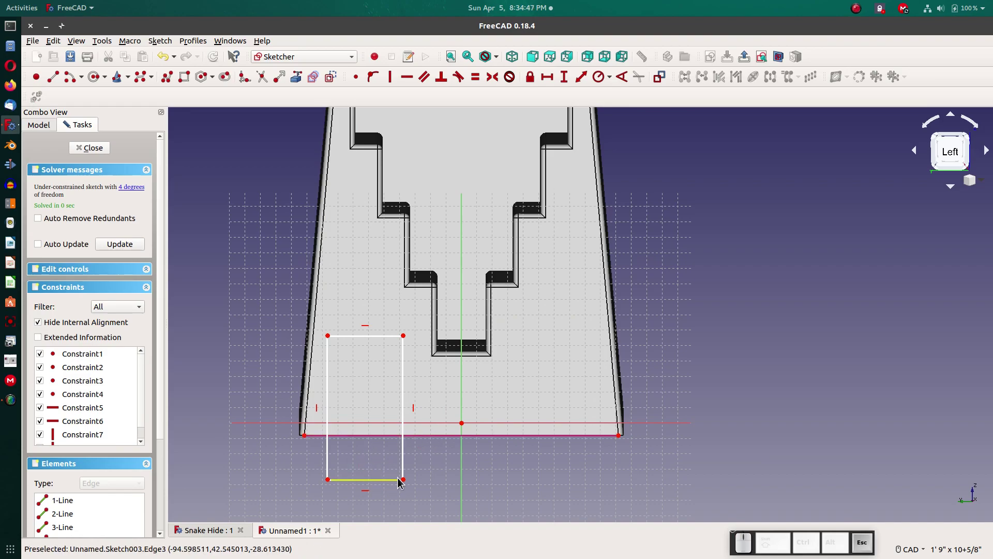
{"action": "left_click", "coordinate": [416, 438], "text": "ctrl"}
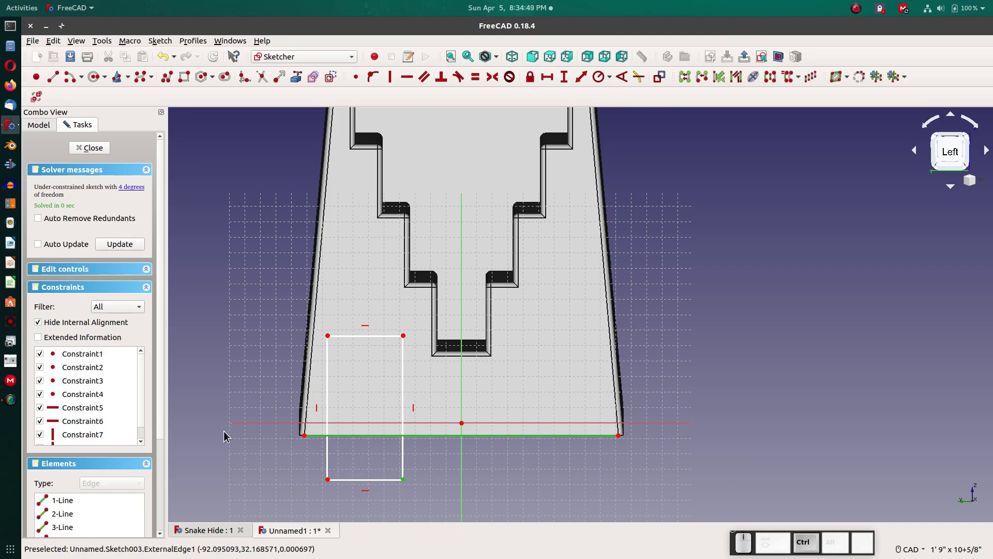
{"action": "left_click", "coordinate": [373, 77]}
{"action": "left_click_drag", "start_coordinate": [331, 339], "coordinate": [329, 318]}
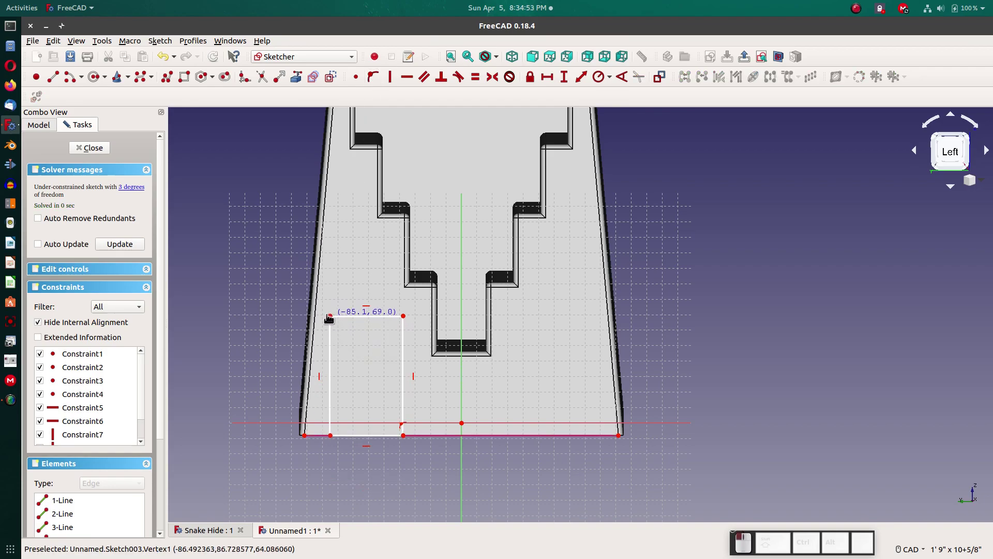
{"action": "left_click_drag", "start_coordinate": [404, 318], "coordinate": [424, 320]}
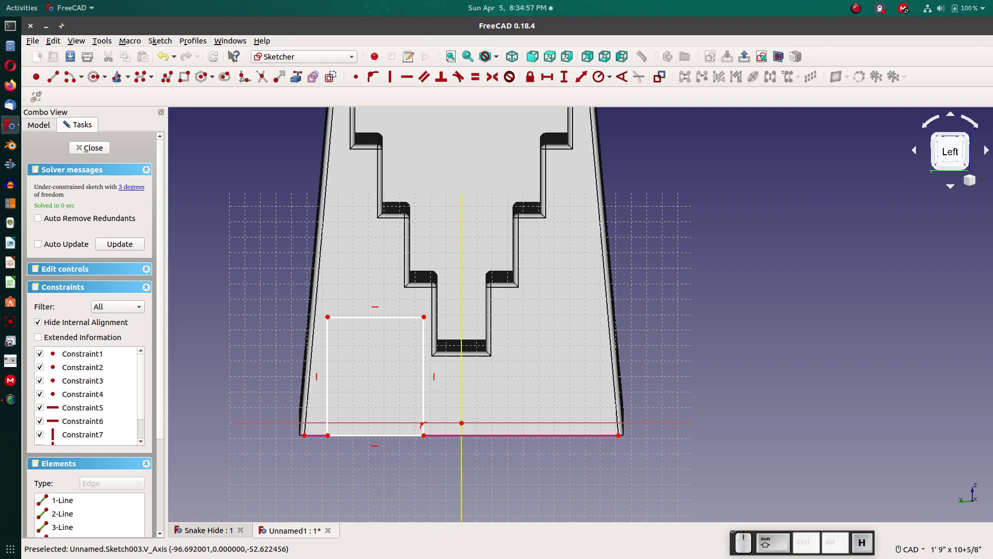
- Dimension the rectangle 2+3/8 inches wide and 3 inches high, with its inner lower corner 1 inch horizontally from the origin
{"action": "left_click", "coordinate": [462, 445]}
{"action": "left_click", "coordinate": [423, 435]}
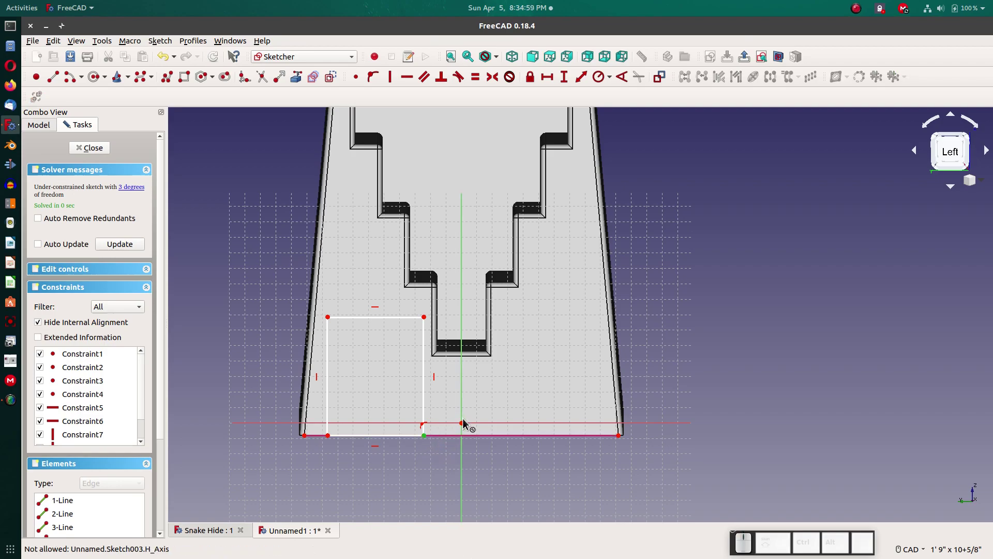
{"action": "left_click", "coordinate": [462, 424]}
{"action": "key", "text": "Return"}
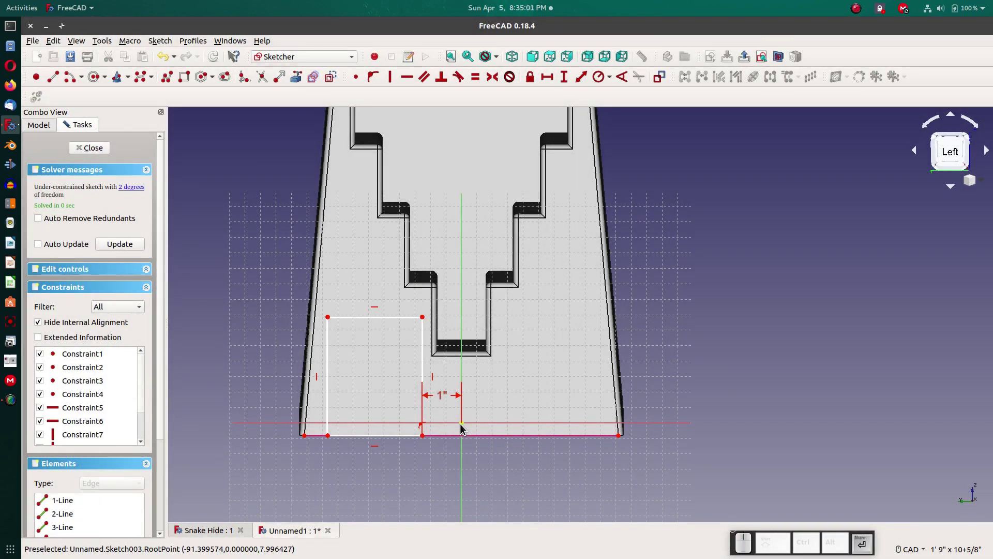
{"action": "left_click", "coordinate": [350, 435]}
{"action": "key", "text": "Return"}
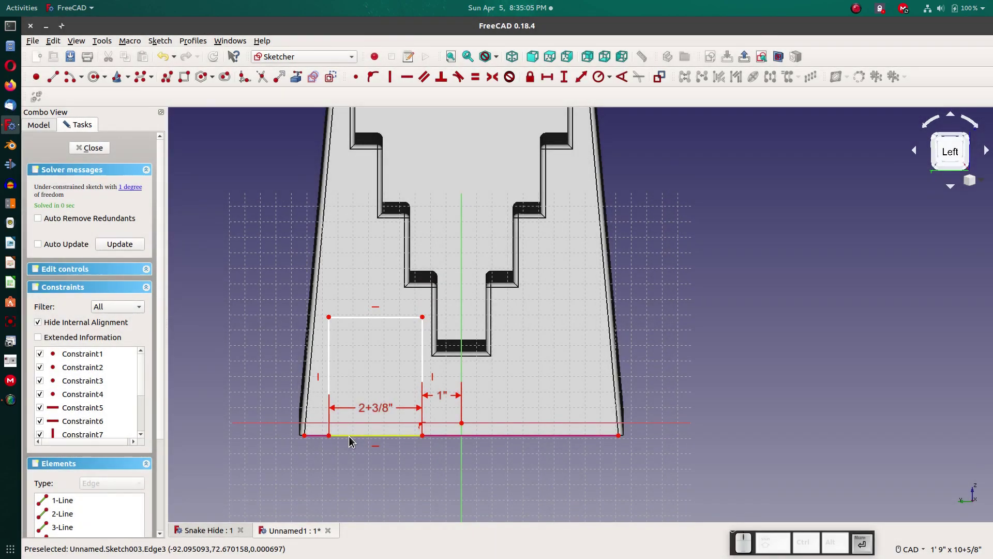
{"action": "key", "text": "i"}
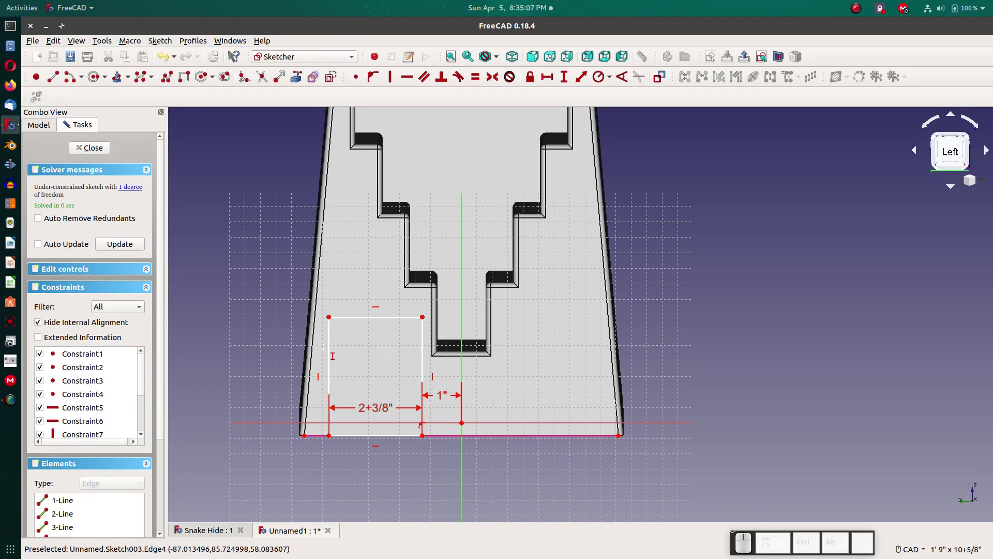
{"action": "left_click", "coordinate": [330, 352]}
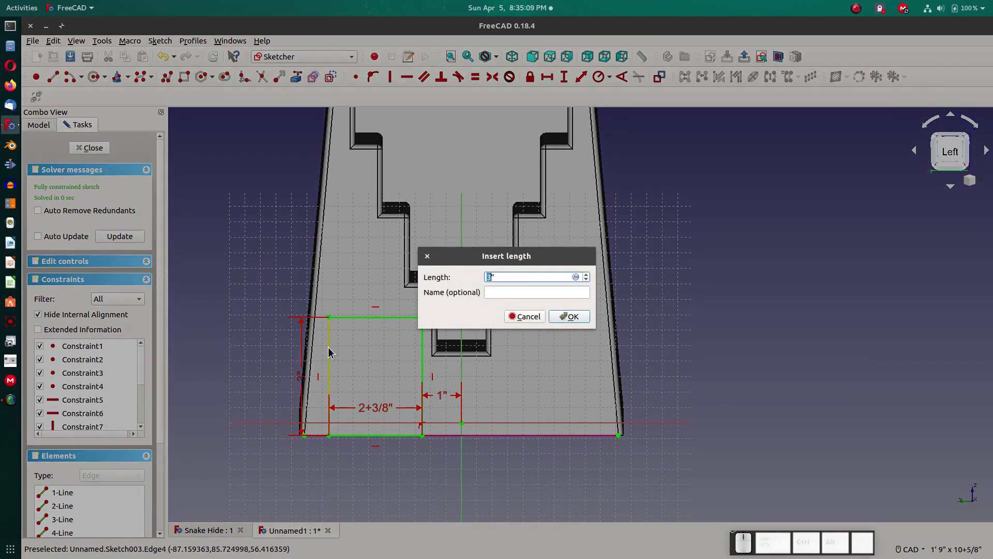
{"action": "left_click", "coordinate": [572, 316]}
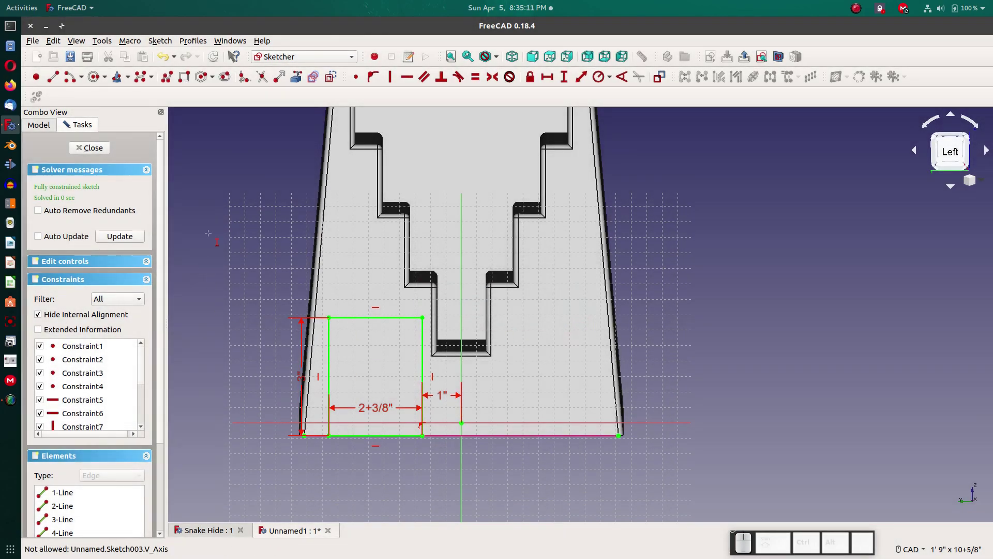
- Close the sketch and pocket the rectangle 1/4 inch deep to cut a doorway through the front wall
{"action": "left_click", "coordinate": [90, 148]}
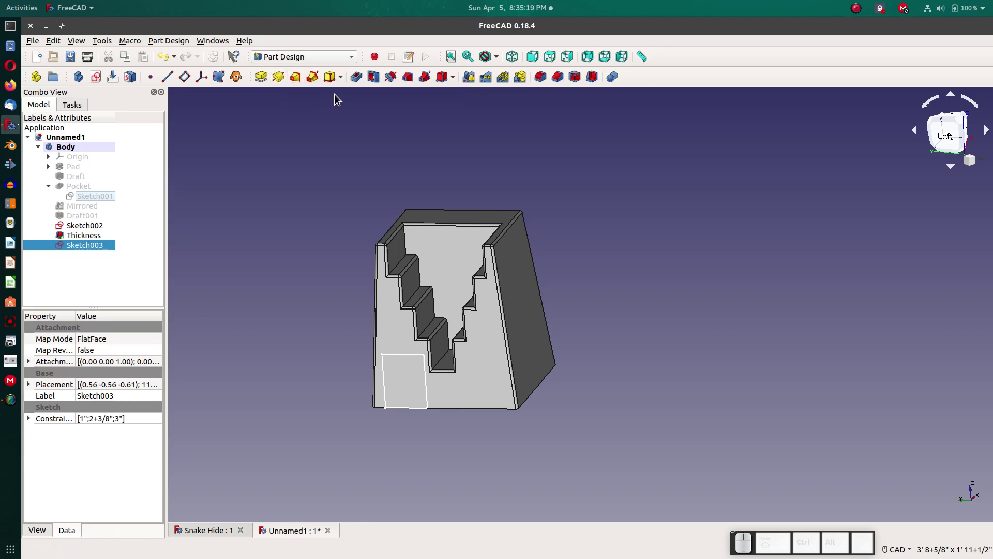
{"action": "left_click", "coordinate": [357, 77]}
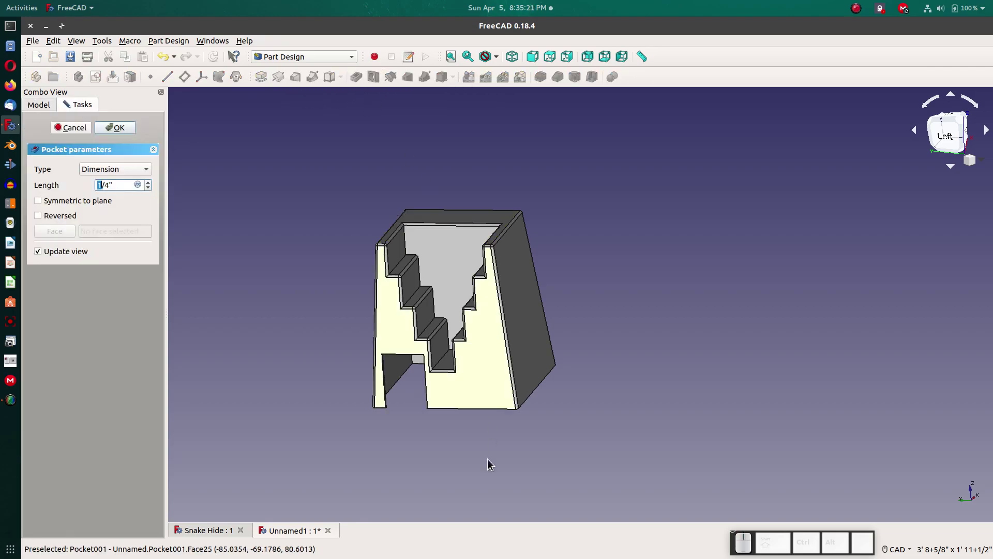
{"action": "left_click", "coordinate": [130, 133]}
- Inspect the doorway opening and the shelled staircase from several angles and distances
{"action": "middle_click_drag", "start_coordinate": [527, 444], "coordinate": [393, 417]}
{"action": "scroll", "coordinate": [423, 297], "scroll_direction": "down", "scroll_amount": 2}
{"action": "scroll", "coordinate": [423, 297], "scroll_direction": "up", "scroll_amount": 6}
{"action": "middle_click_drag", "start_coordinate": [422, 377], "coordinate": [444, 355]}
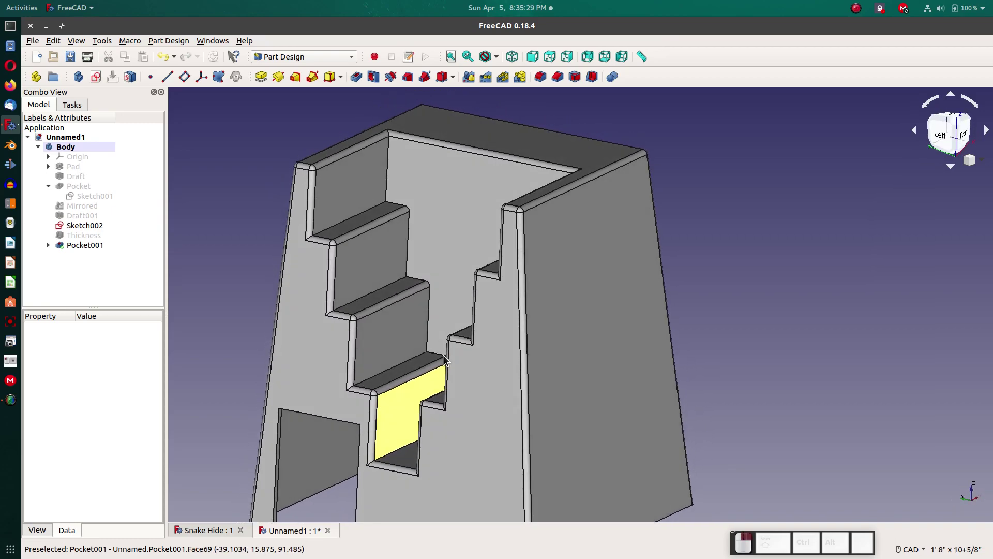
{"action": "scroll", "coordinate": [444, 355], "scroll_direction": "down", "scroll_amount": 3}
{"action": "scroll", "coordinate": [458, 410], "scroll_direction": "up", "scroll_amount": 3}
{"action": "scroll", "coordinate": [502, 382], "scroll_direction": "down", "scroll_amount": 3}
{"action": "middle_click_drag", "start_coordinate": [553, 320], "coordinate": [543, 336]}
- View the Snake Hide document for comparison, return to the new model, and examine its stepped recess and doorway
{"action": "left_click", "coordinate": [216, 529]}
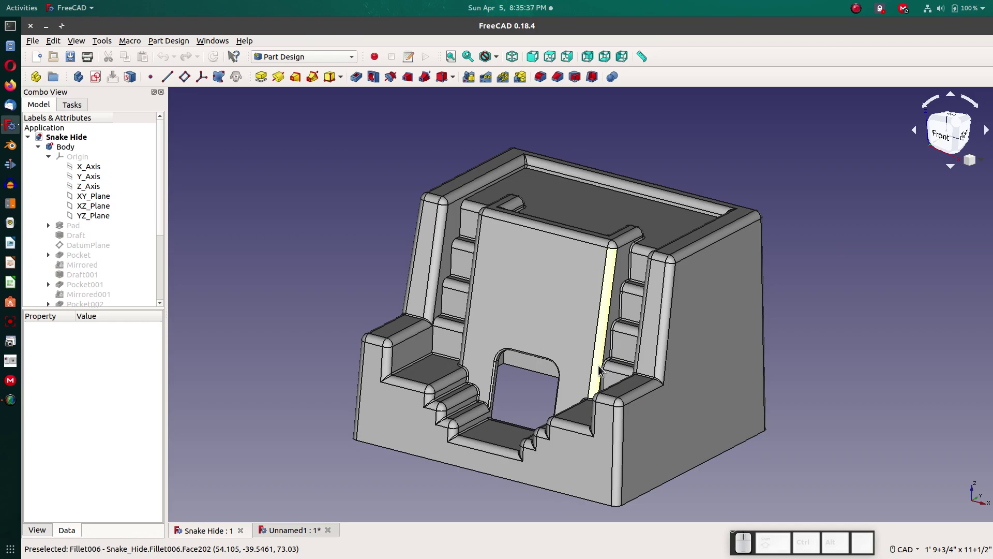
{"action": "left_click", "coordinate": [297, 530]}
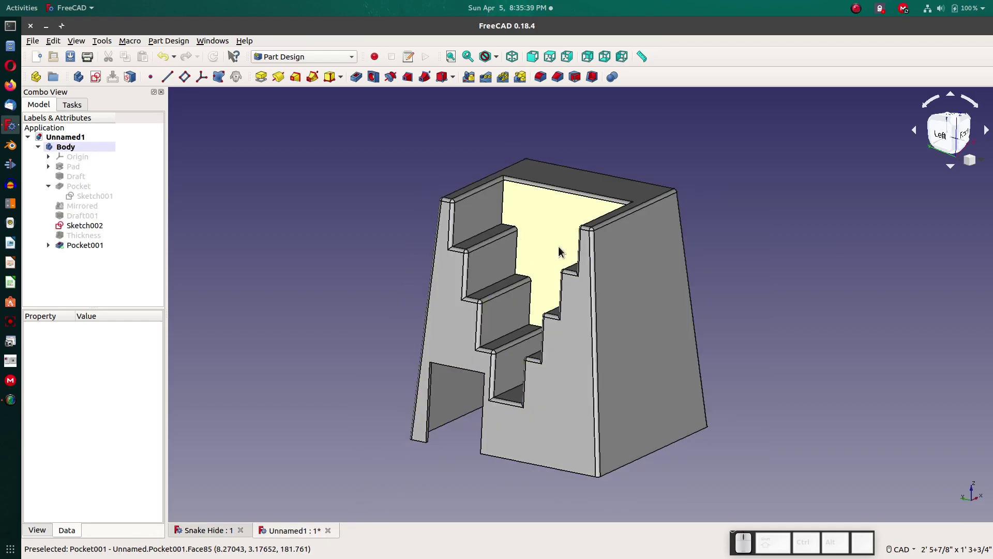
{"action": "scroll", "coordinate": [551, 253], "scroll_direction": "up", "scroll_amount": 2}
{"action": "middle_click_drag", "start_coordinate": [544, 270], "coordinate": [510, 321]}
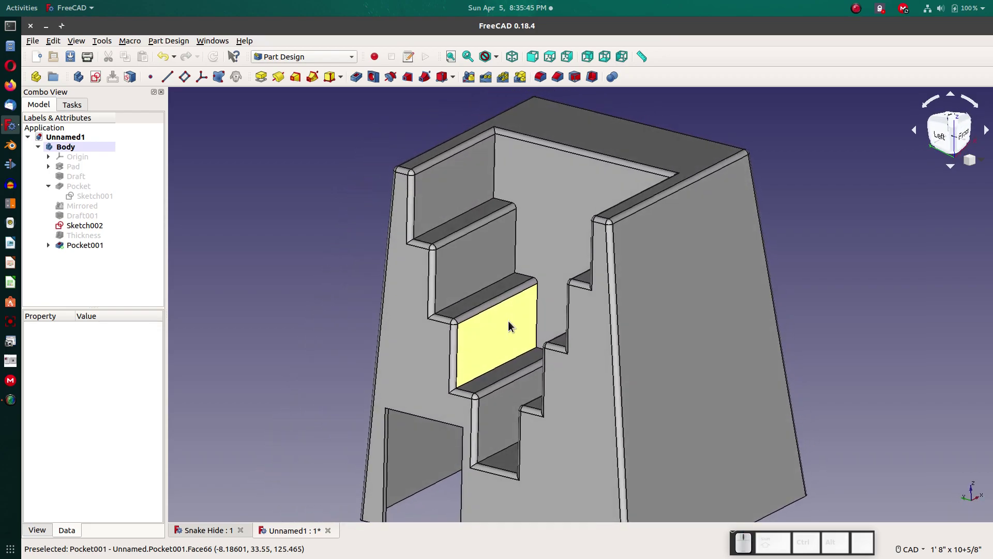
{"action": "scroll", "coordinate": [508, 321], "scroll_direction": "down", "scroll_amount": 3}
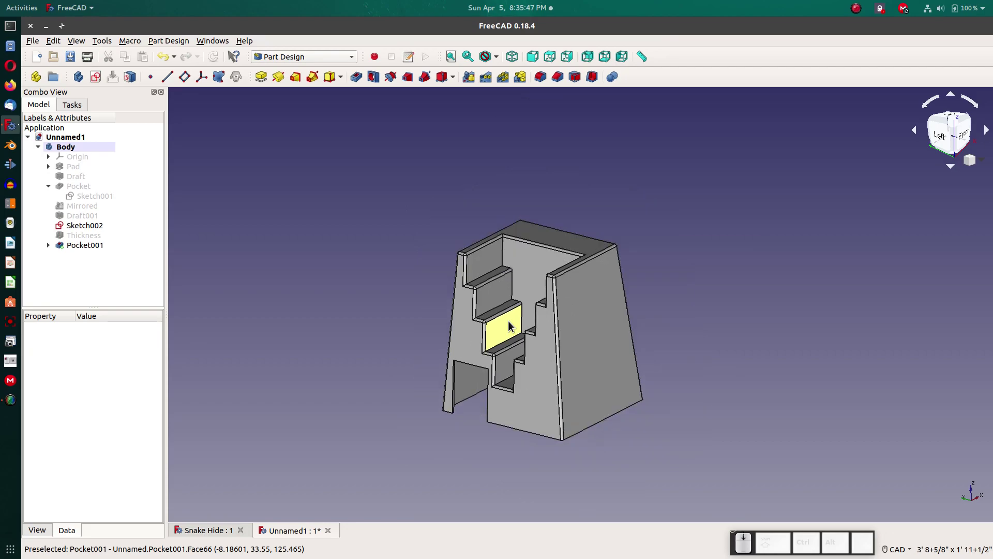
{"action": "scroll", "coordinate": [542, 290], "scroll_direction": "up", "scroll_amount": 2}
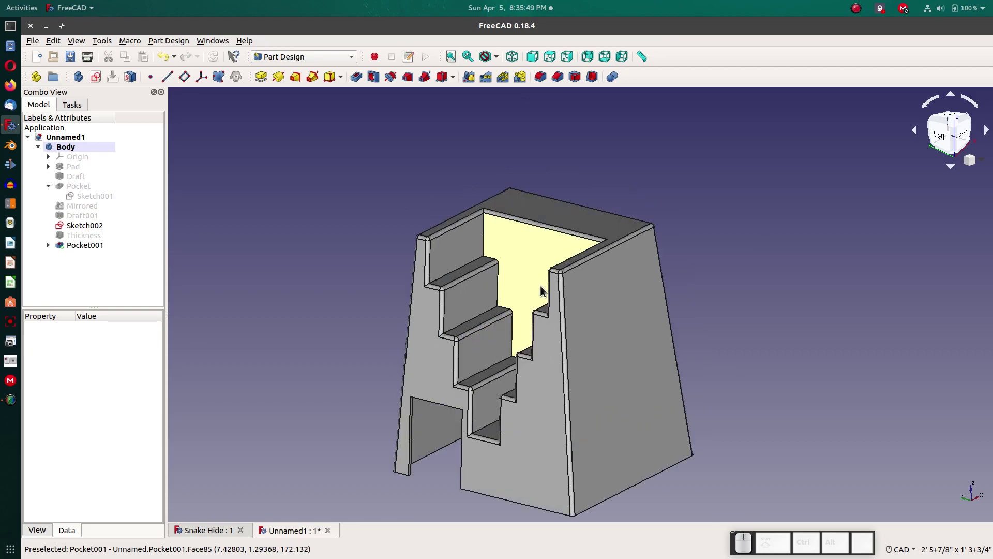